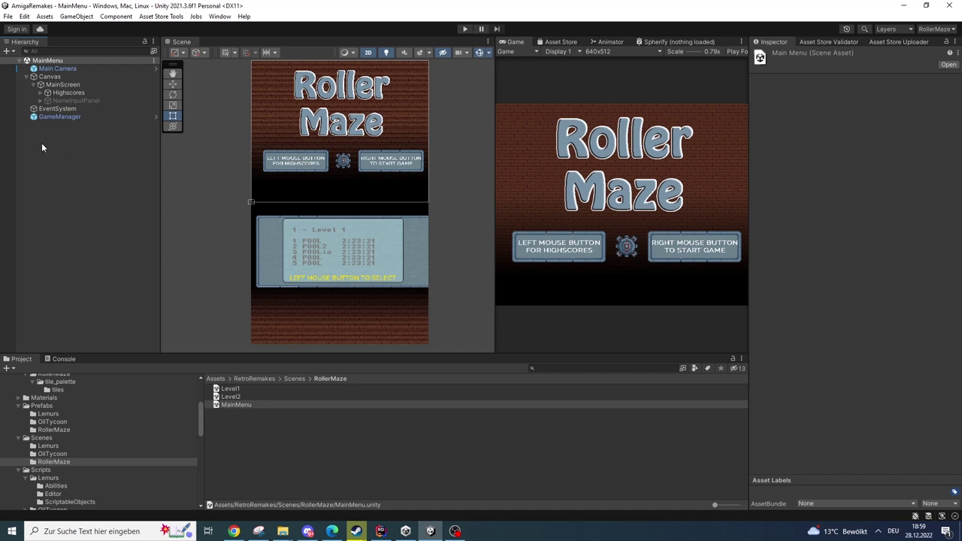
Drill through Main Camera, Canvas, MainScreen and Highscores down to NameInputPanel.
left_click(59, 68)
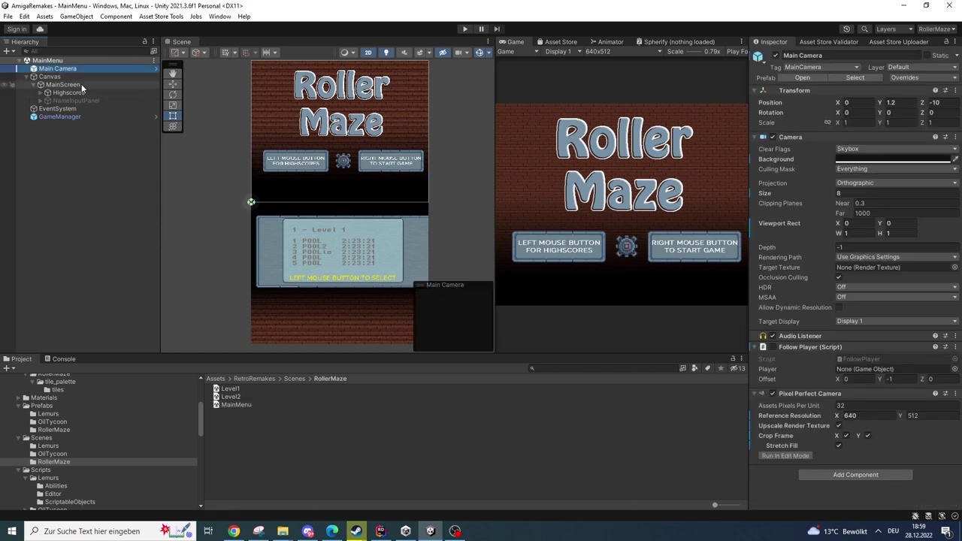
left_click(52, 78)
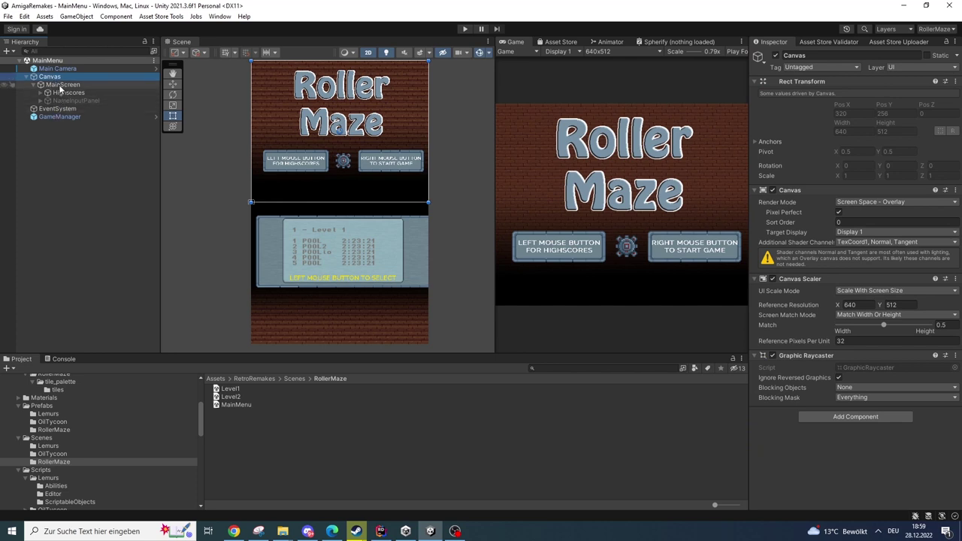
left_click(63, 85)
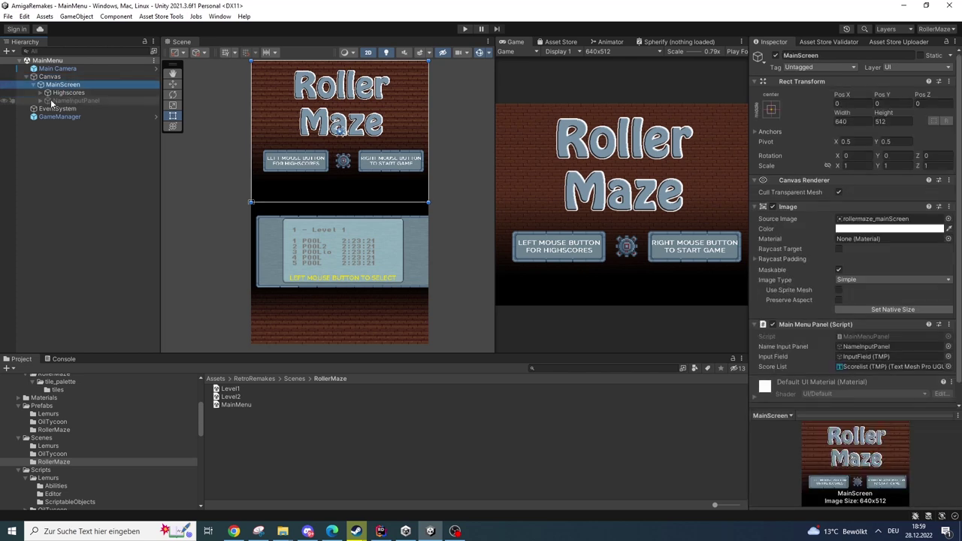
left_click(68, 92)
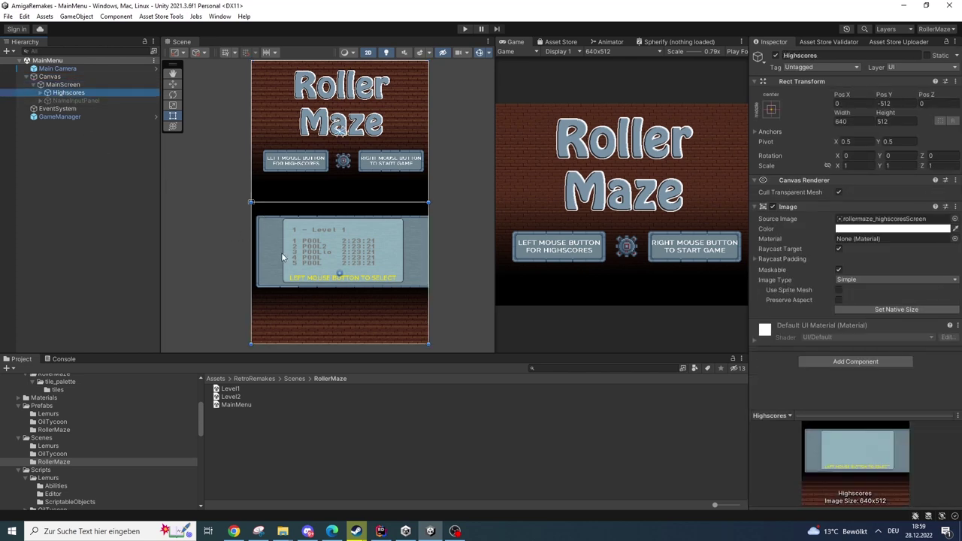
left_click(64, 101)
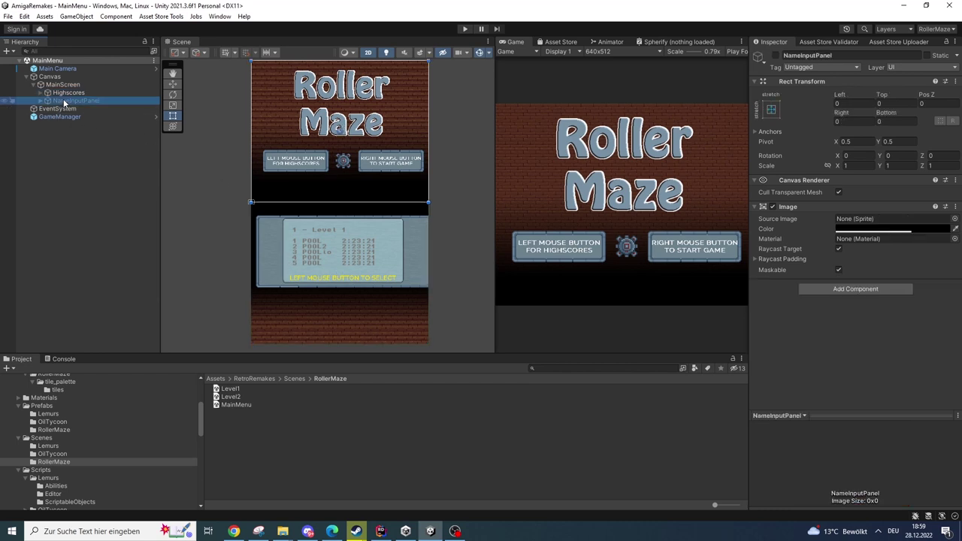
Enable NameInputPanel to preview it, disable it again, then select GameManager.
left_click(776, 56)
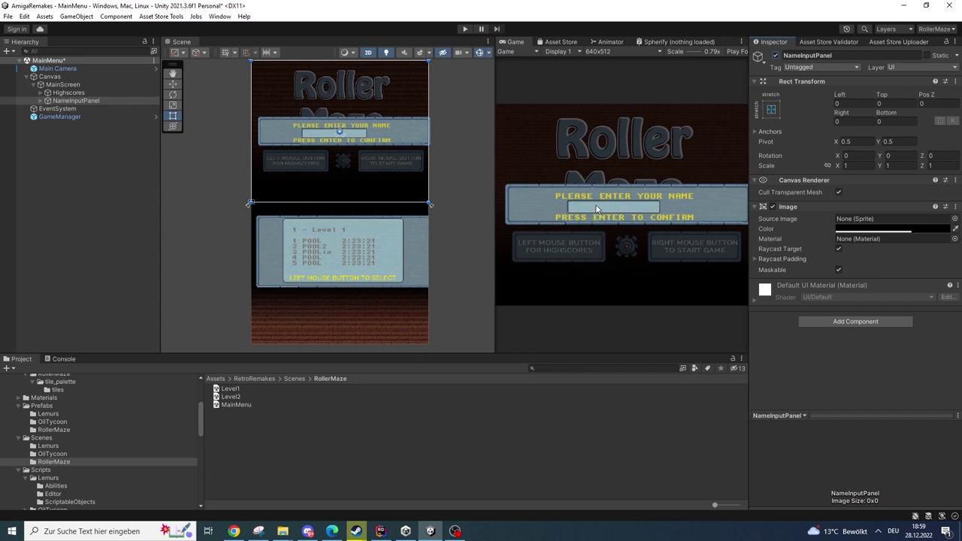
left_click(776, 55)
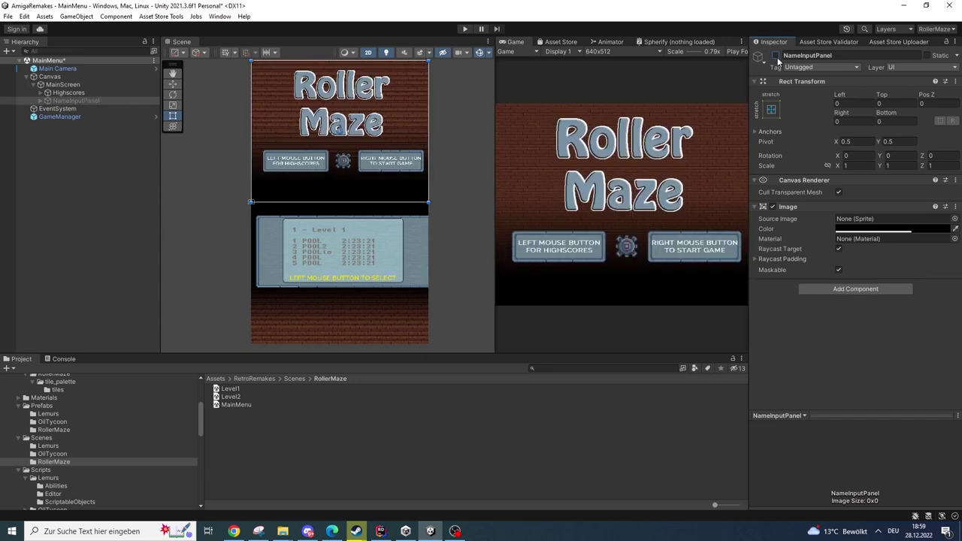
left_click(73, 118)
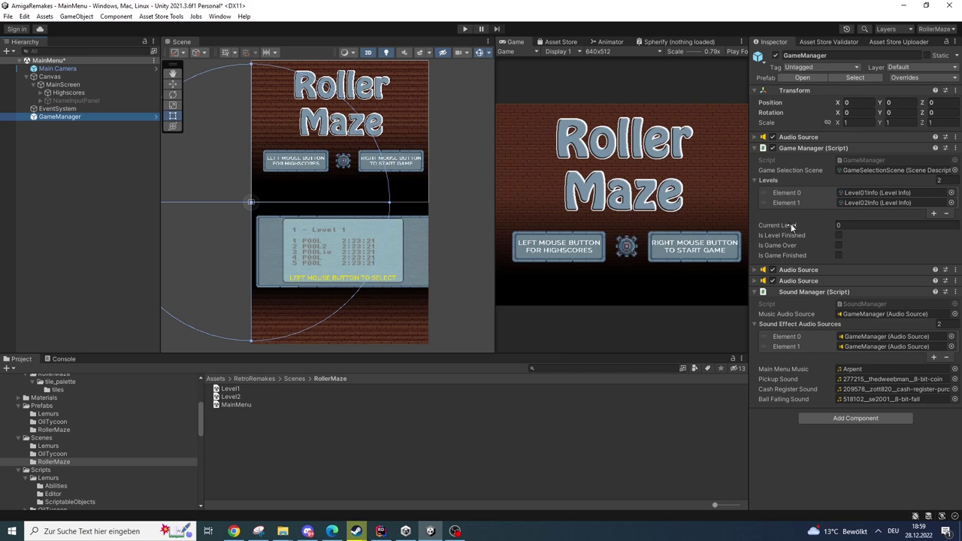
Ping GameManager's Element 0 and inspect the Level01Info asset's settings.
left_click(855, 192)
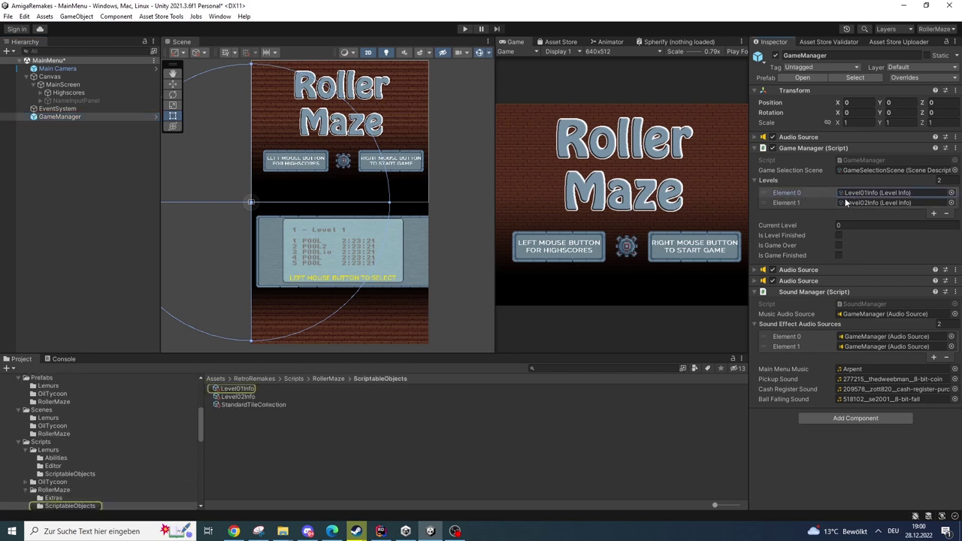
left_click(845, 197)
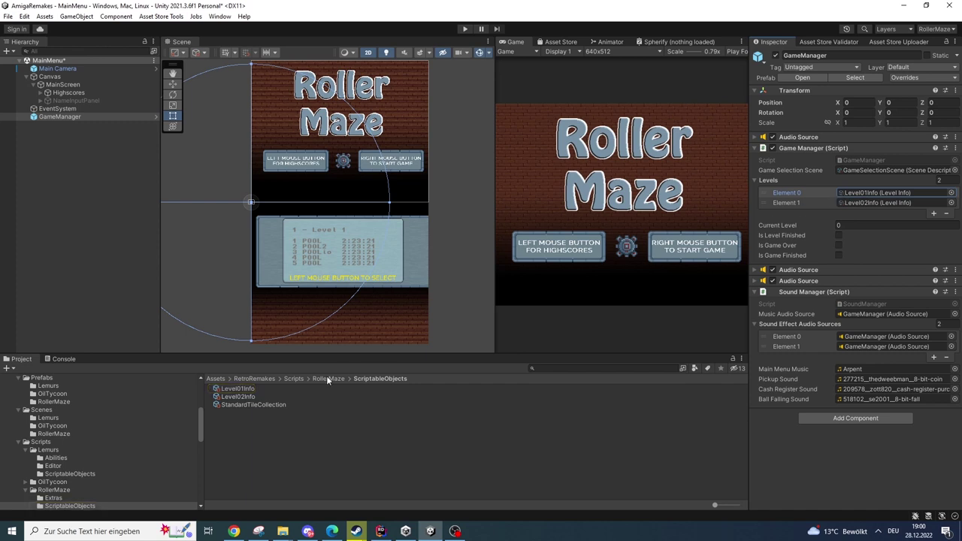
left_click(236, 389)
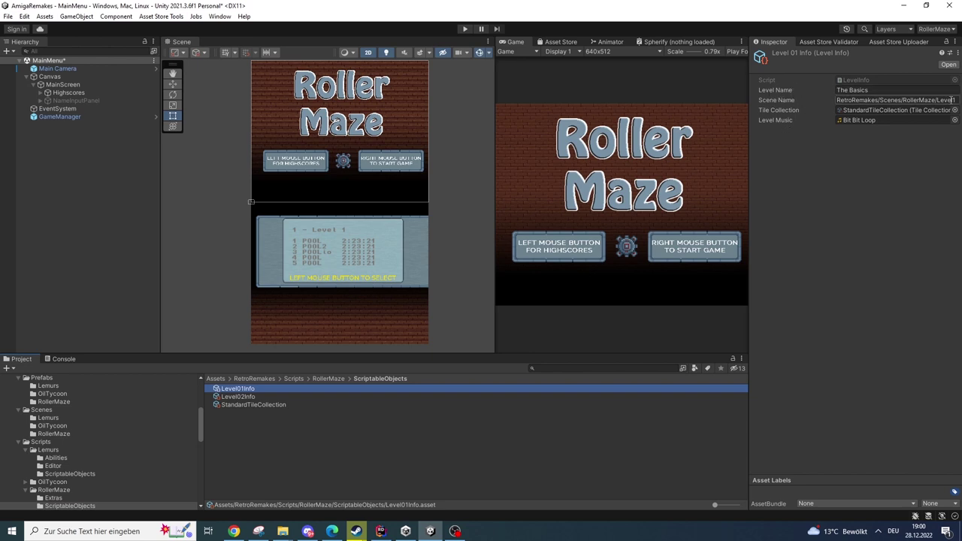
key("Return")
Return to GameManager and show the Scenes/RollerMaze folder in the Project tree.
left_click(71, 116)
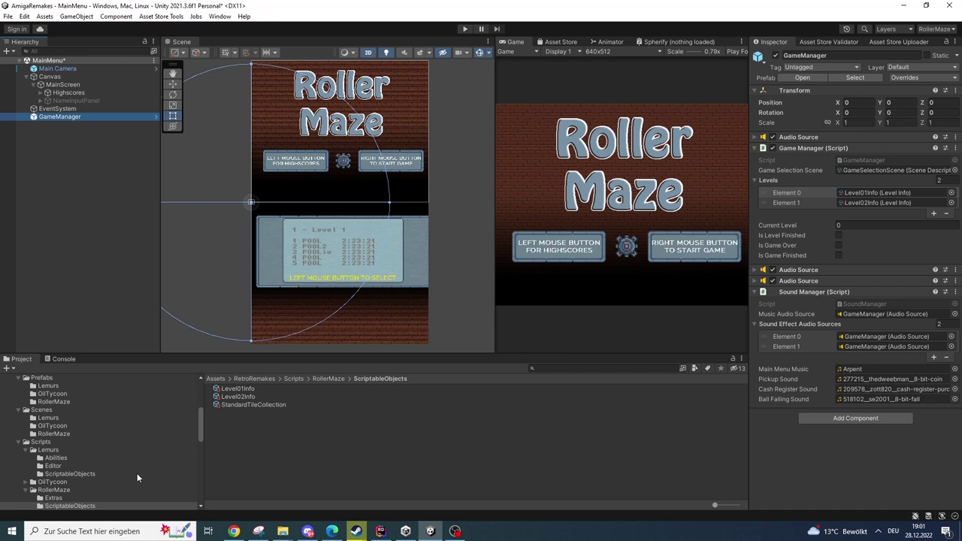
scroll(113, 472, "down", 3)
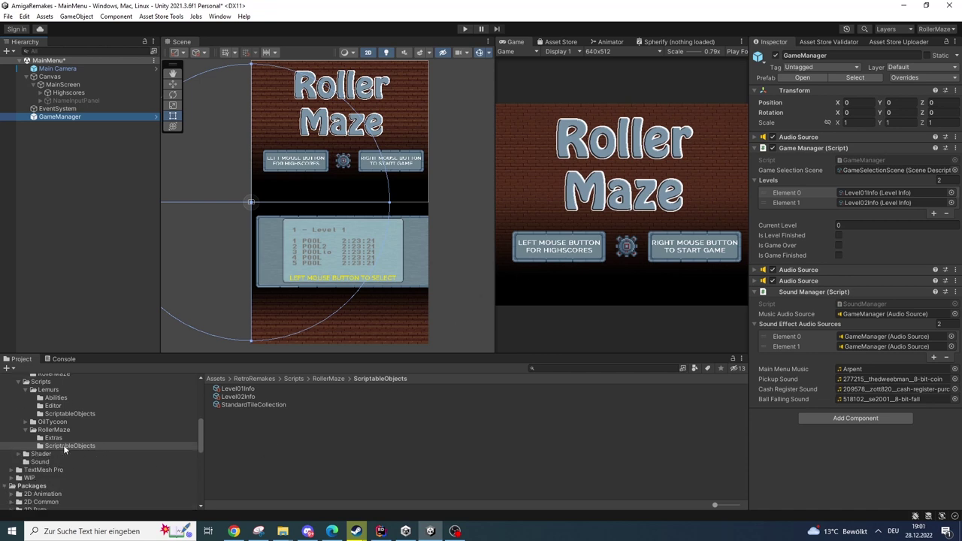
scroll(63, 445, "up", 3)
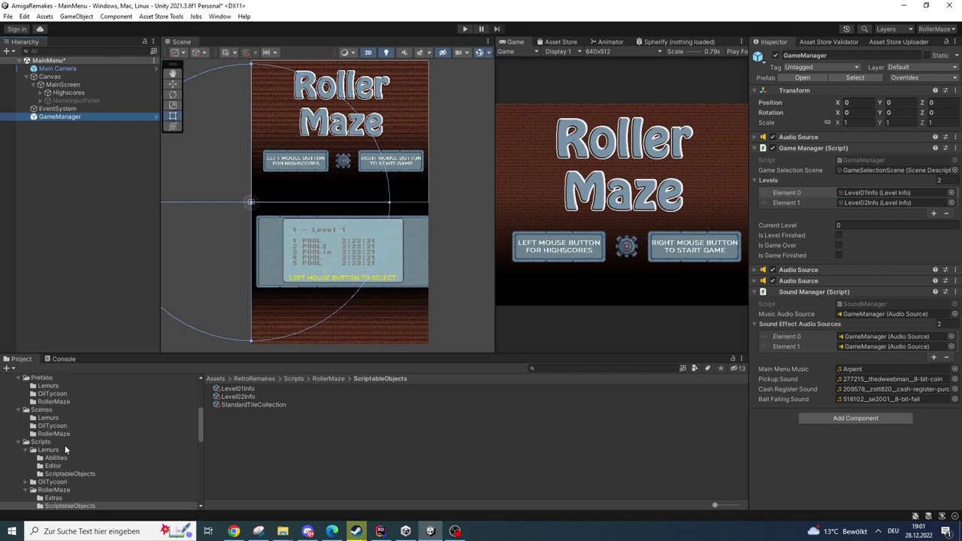
left_click(56, 434)
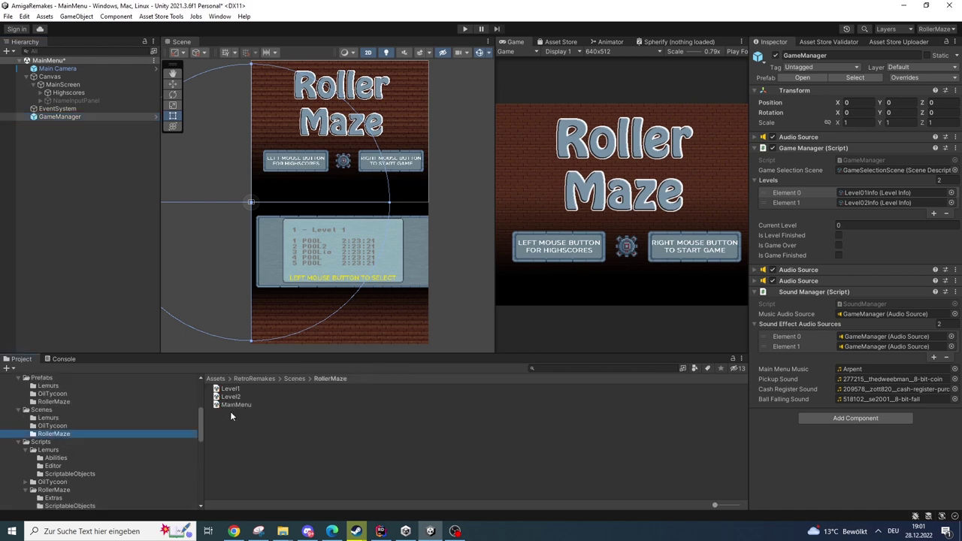
Open the Level1 scene with Don't Save and zoom the Scene view in.
double_click(237, 390)
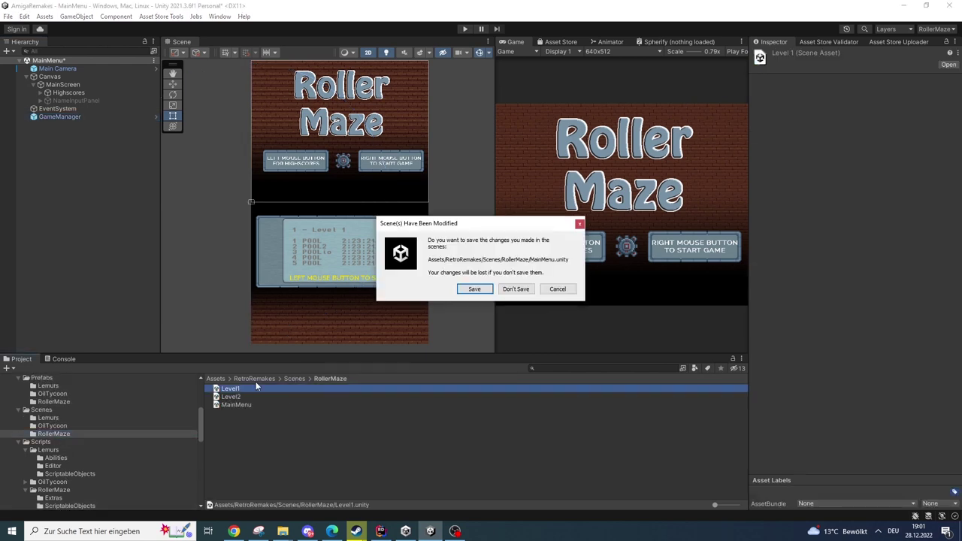
left_click(511, 290)
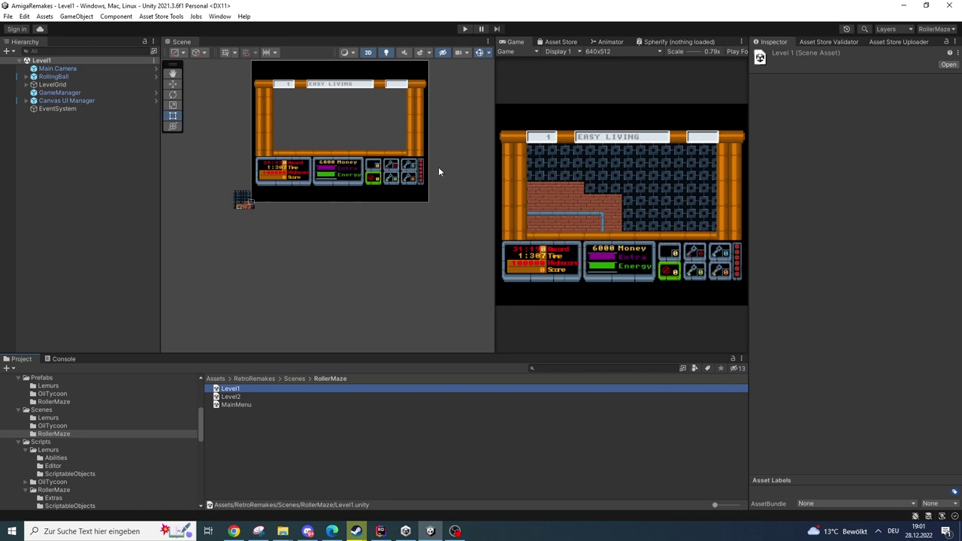
scroll(240, 207, "up", 6)
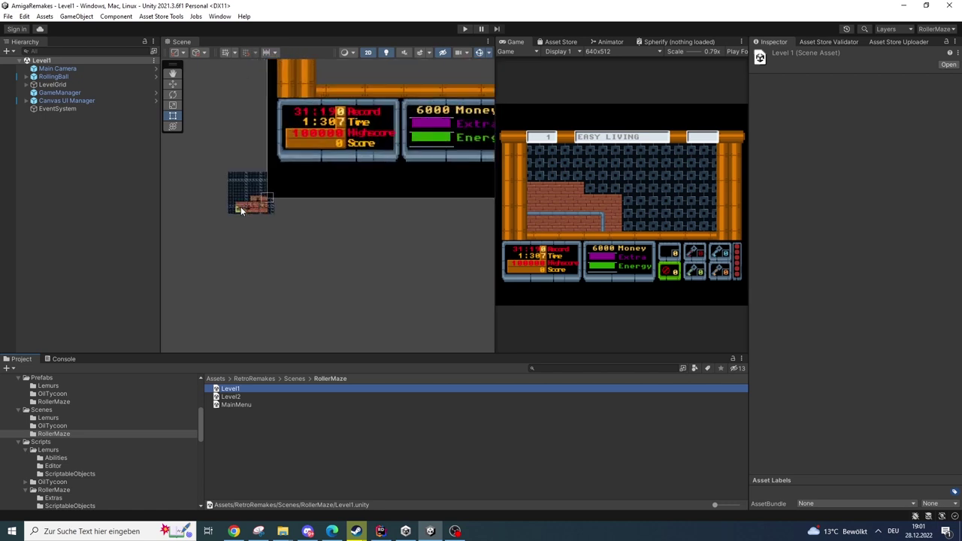
scroll(270, 207, "up", 8)
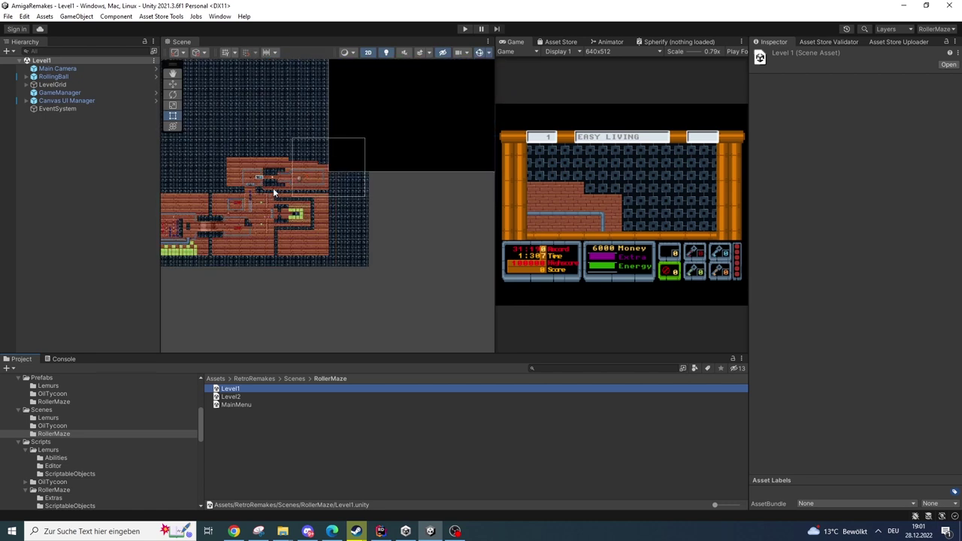
scroll(294, 192, "up", 3)
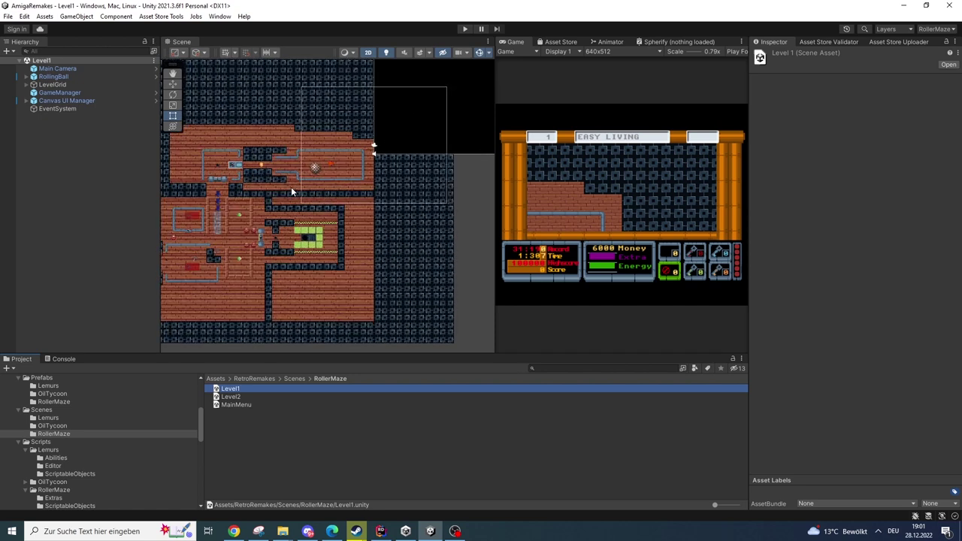
Inspect Main Camera and RollingBall, frame the ball, and expand LevelGrid's tilemap layers.
left_click(63, 69)
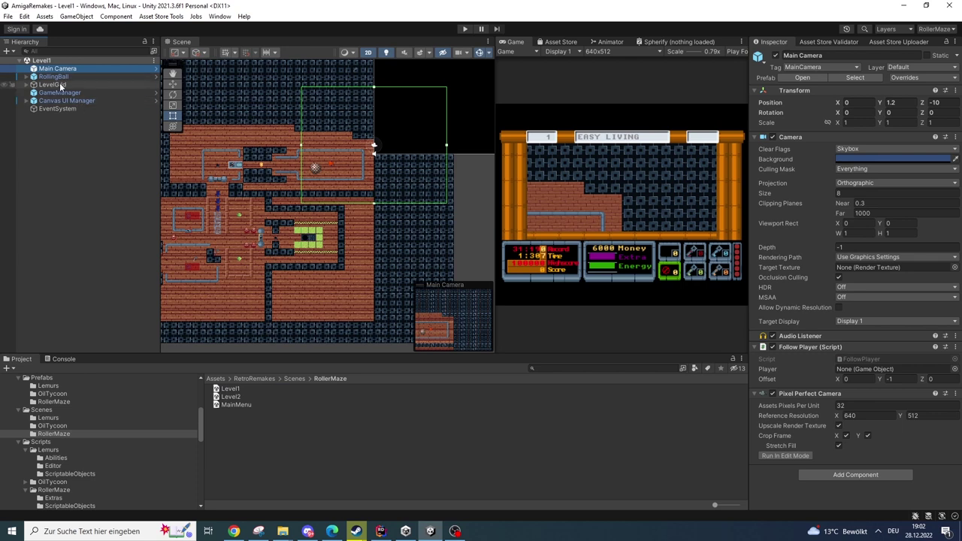
left_click(54, 77)
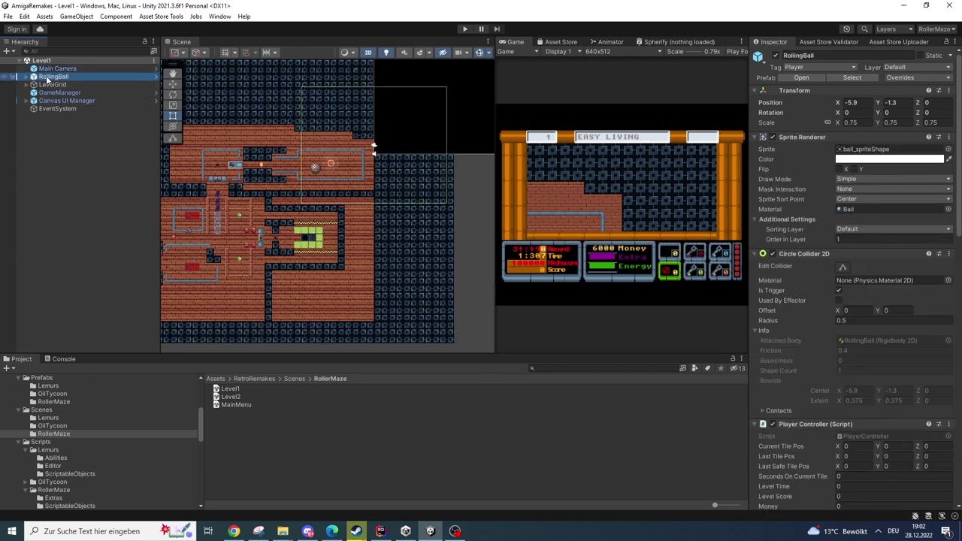
double_click(47, 78)
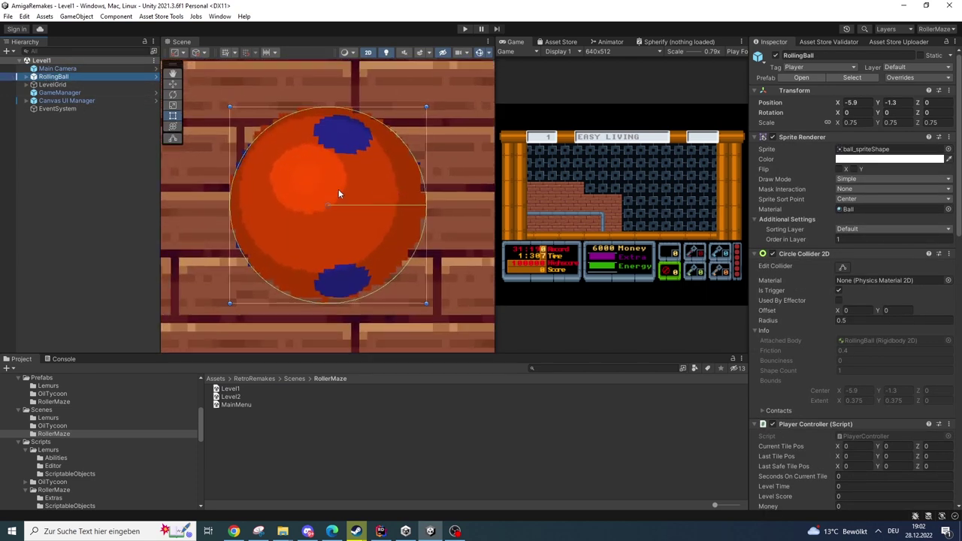
scroll(338, 189, "down", 2)
scroll(334, 195, "down", 10)
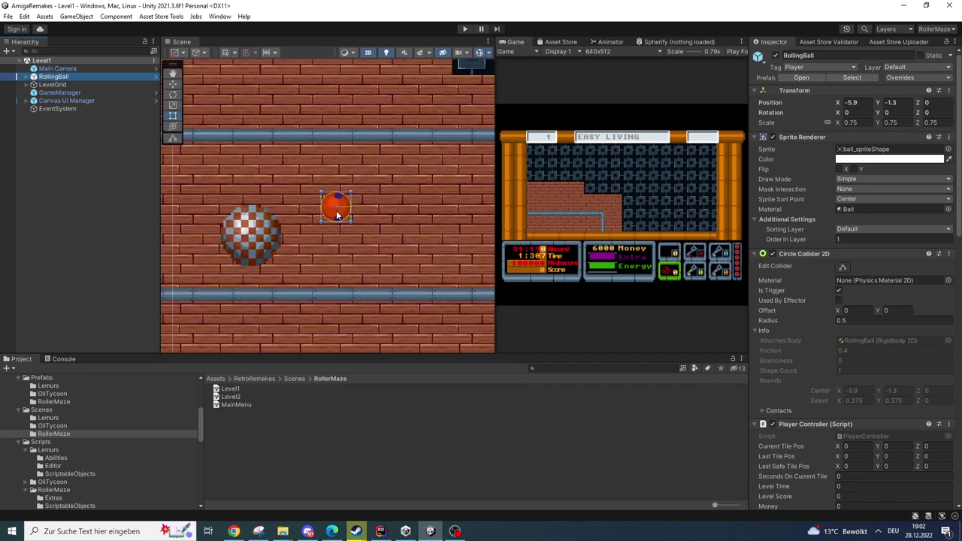
left_click(26, 85)
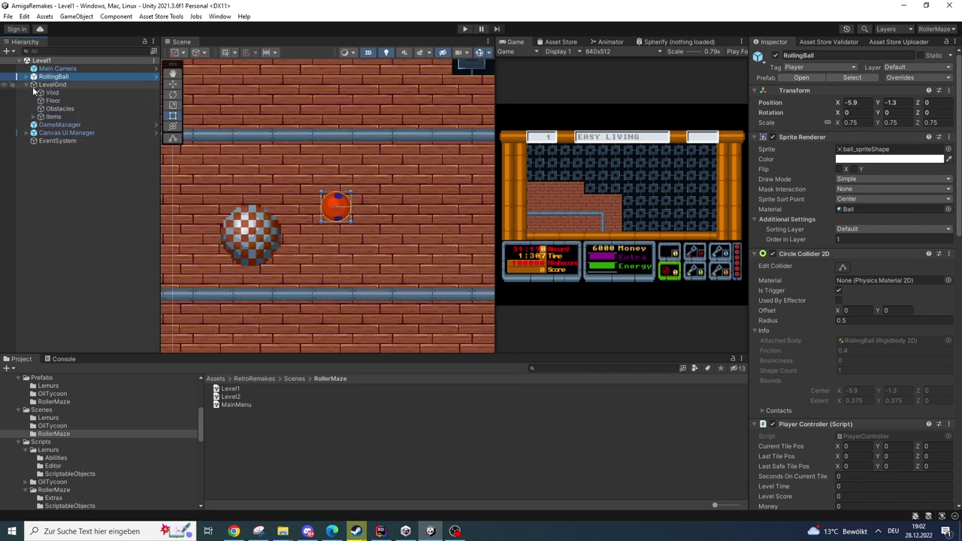
Select Level1's GameManager to see its level list and sound clips in the Inspector.
left_click(59, 124)
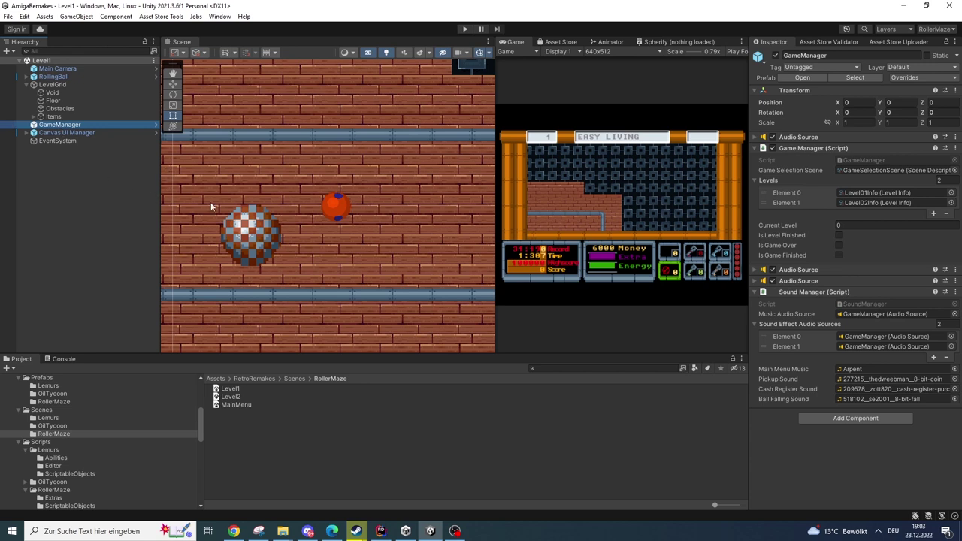
Expand Canvas UI Manager and select and frame the LevelNr text.
left_click(58, 134)
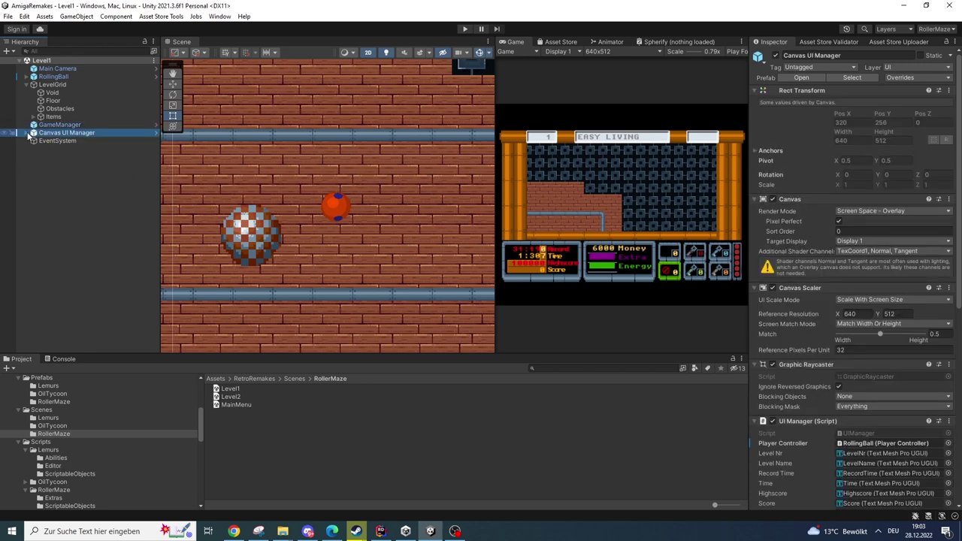
left_click(29, 133)
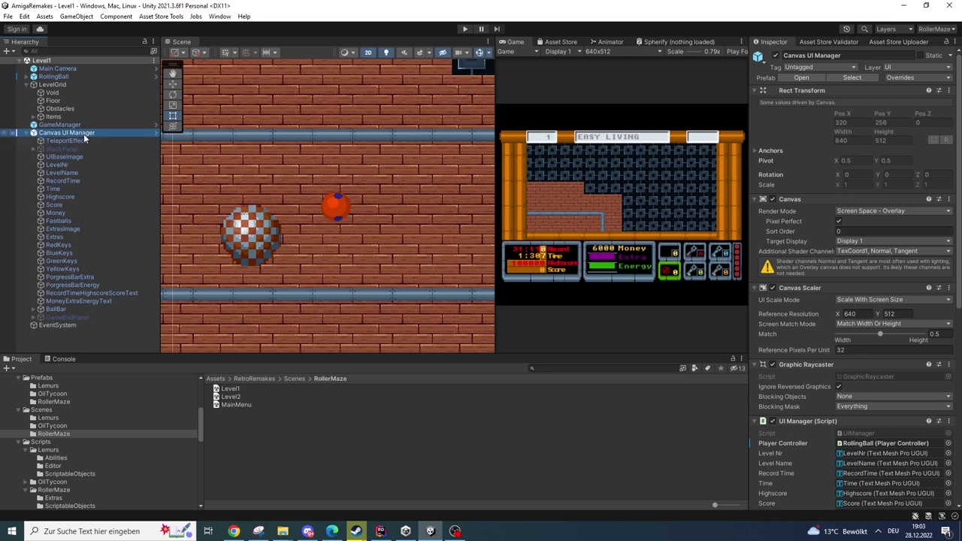
scroll(788, 329, "down", 8)
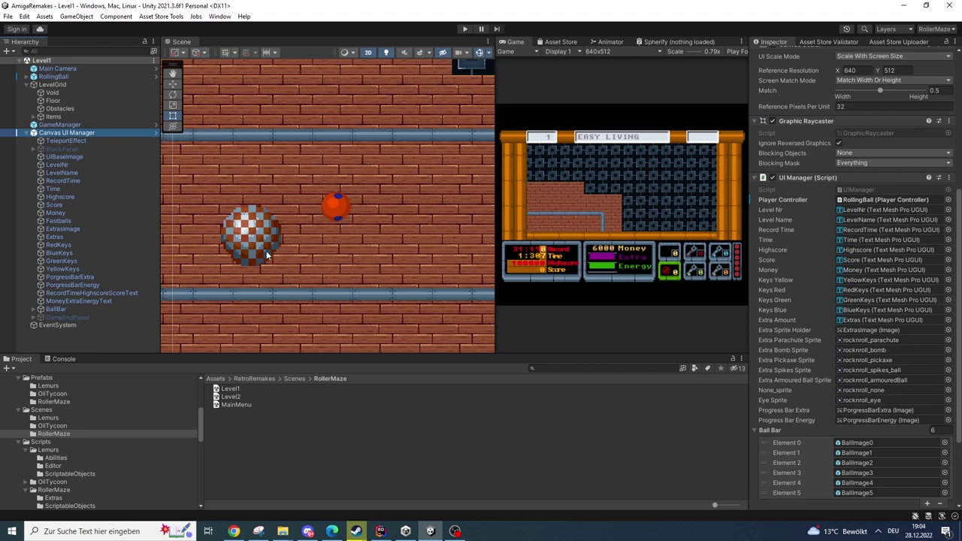
left_click(58, 165)
double_click(59, 166)
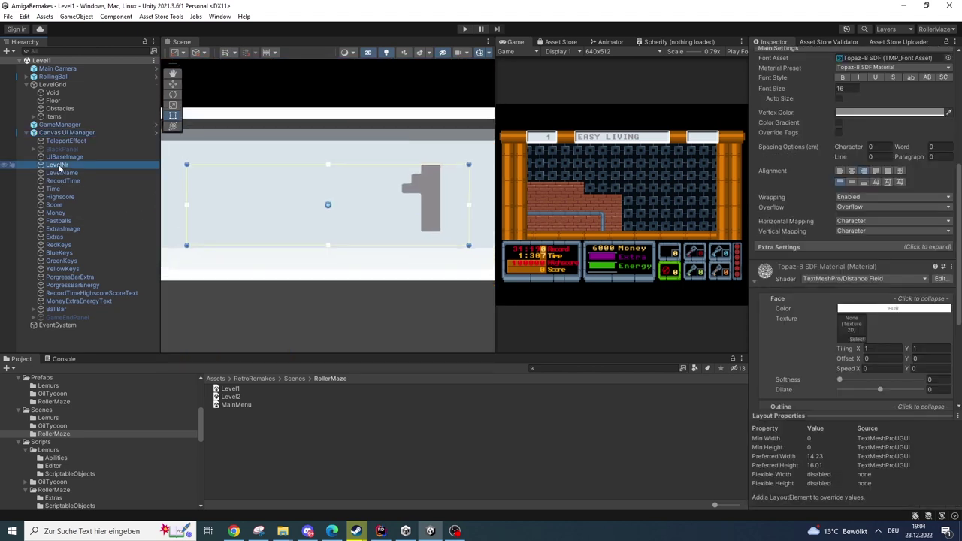
scroll(338, 242, "down", 5)
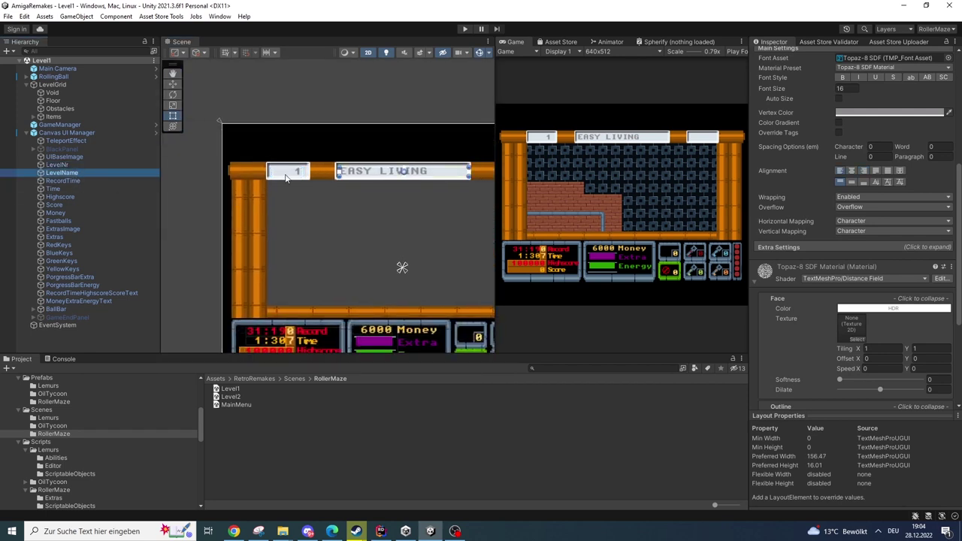
Inspect the Fastballs, Extras and RedKeys texts, then ping UI Manager's Player Controller reference.
left_click(68, 221)
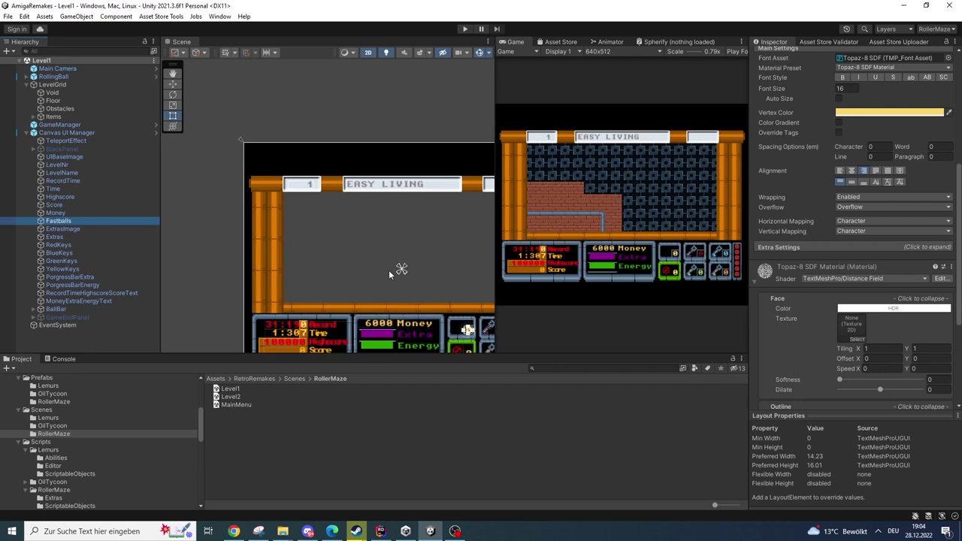
left_click(48, 239)
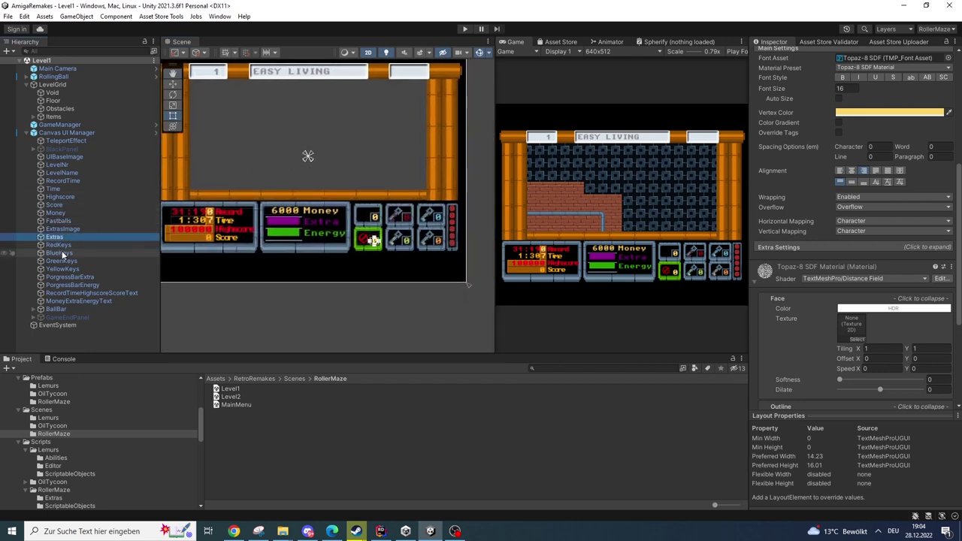
left_click(61, 246)
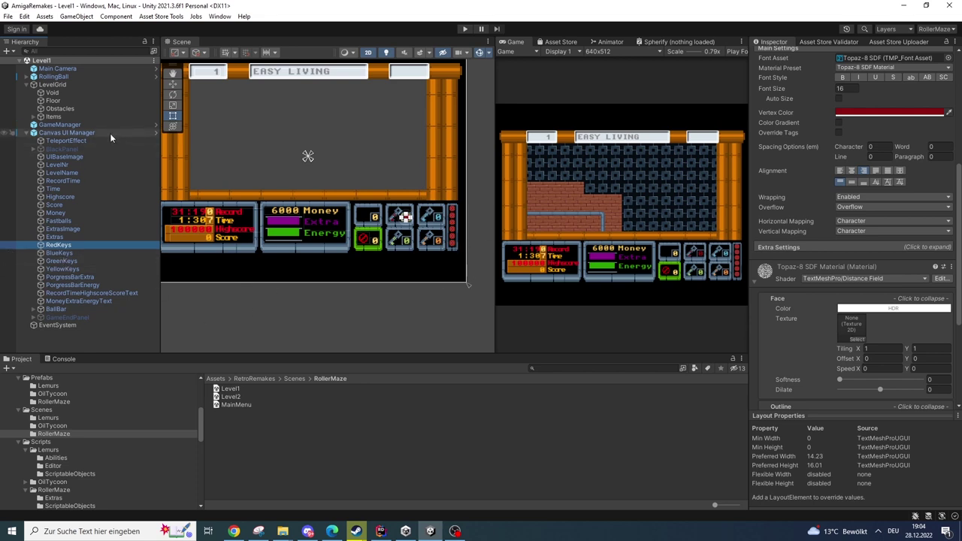
left_click(82, 132)
left_click(855, 201)
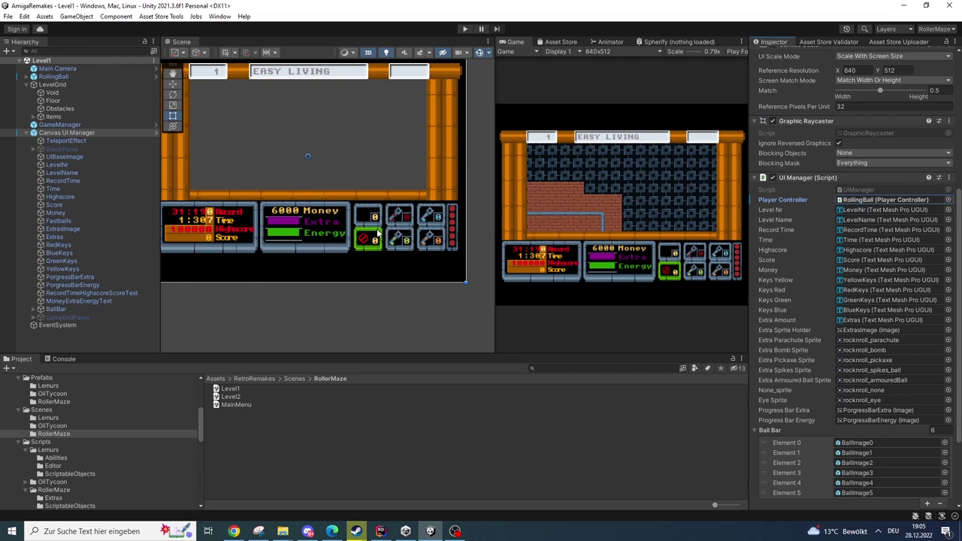
Expand BallBar, toggle BallImage5 off and back on, then collapse Canvas UI Manager.
left_click(57, 309)
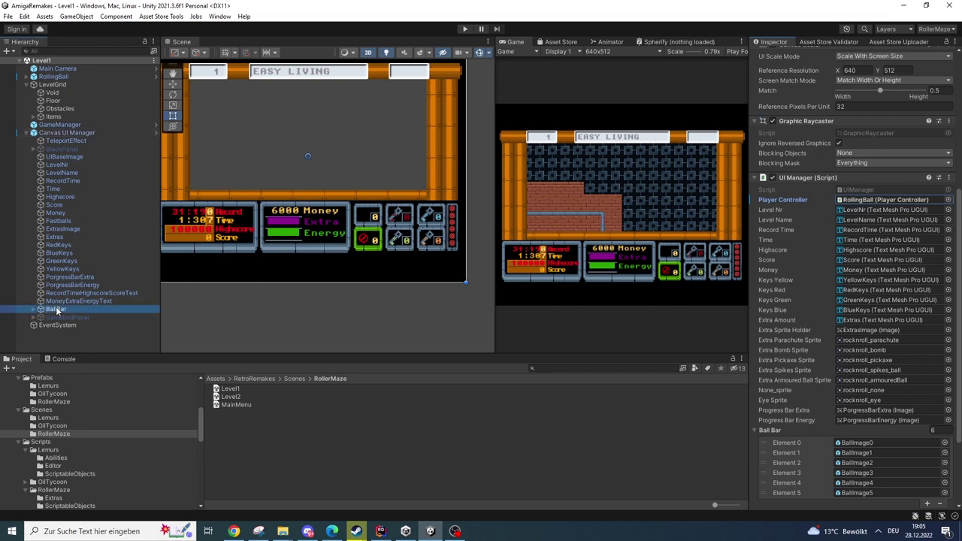
left_click(33, 309)
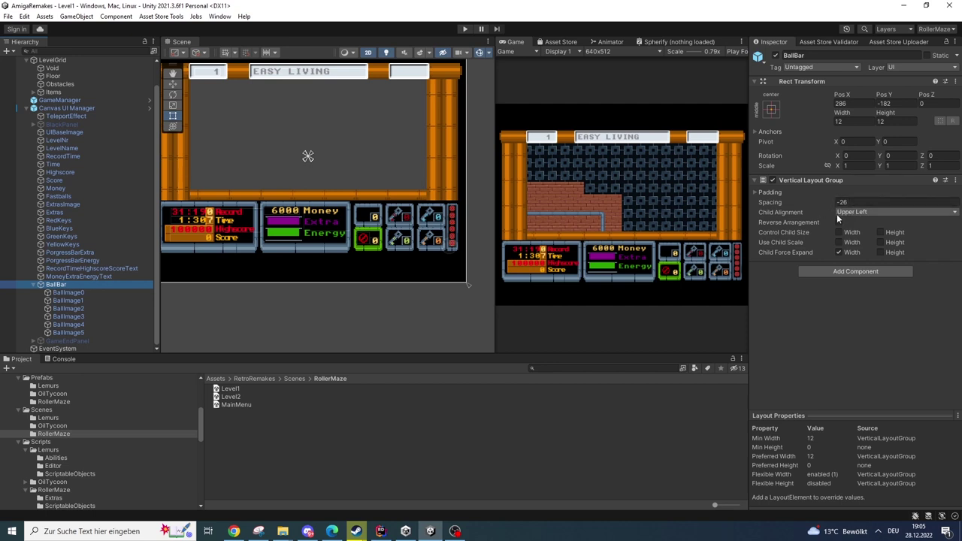
left_click(65, 331)
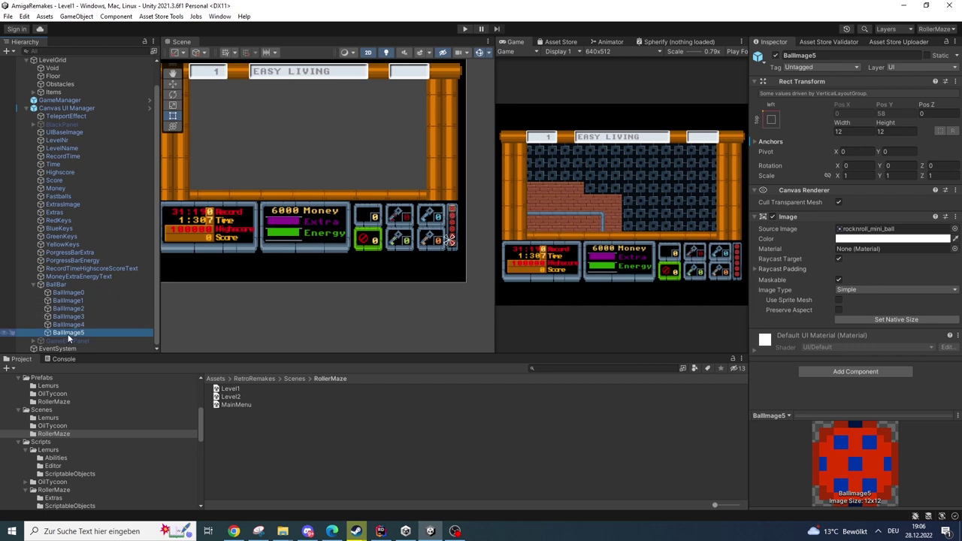
left_click(774, 57)
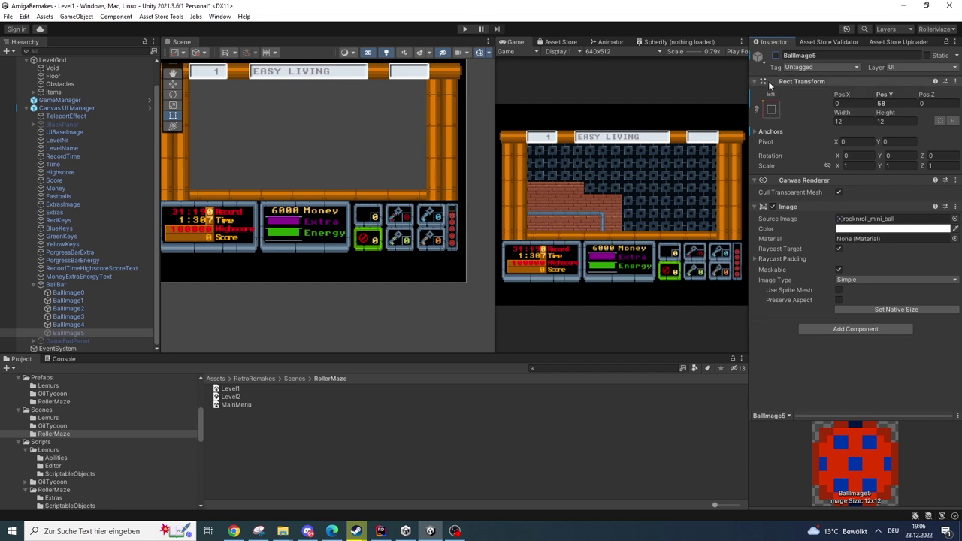
left_click(776, 56)
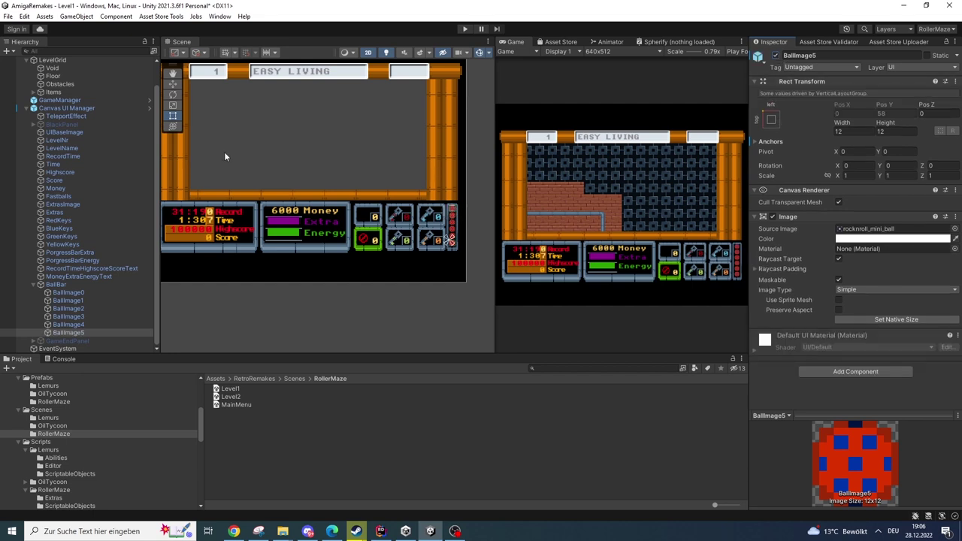
left_click(26, 108)
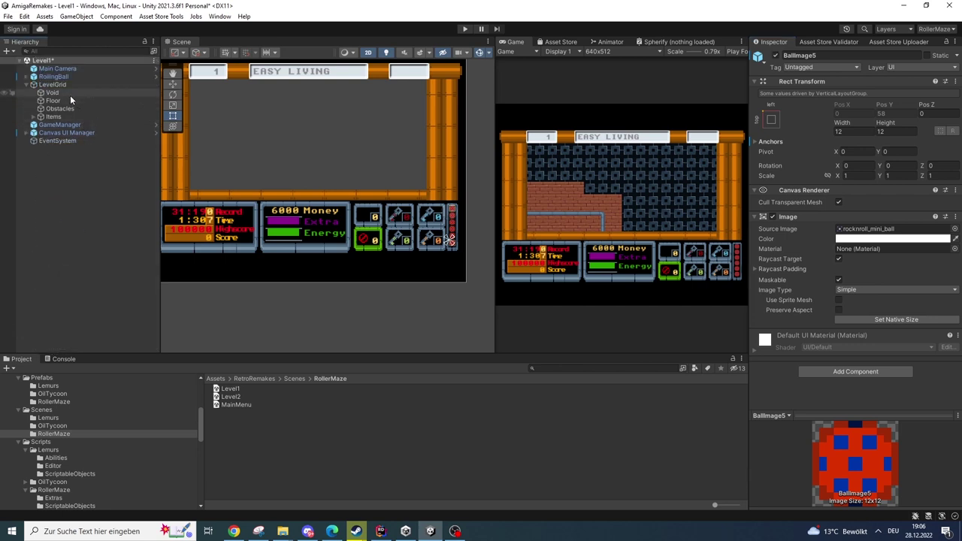
Frame RollingBall, then start Play mode and pause the running game.
left_click(55, 77)
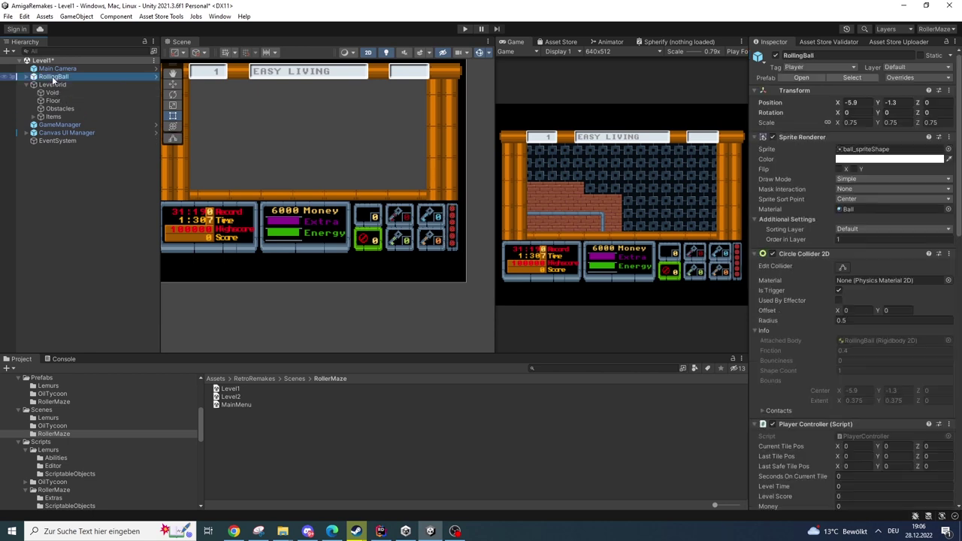
double_click(54, 77)
scroll(312, 213, "down", 5)
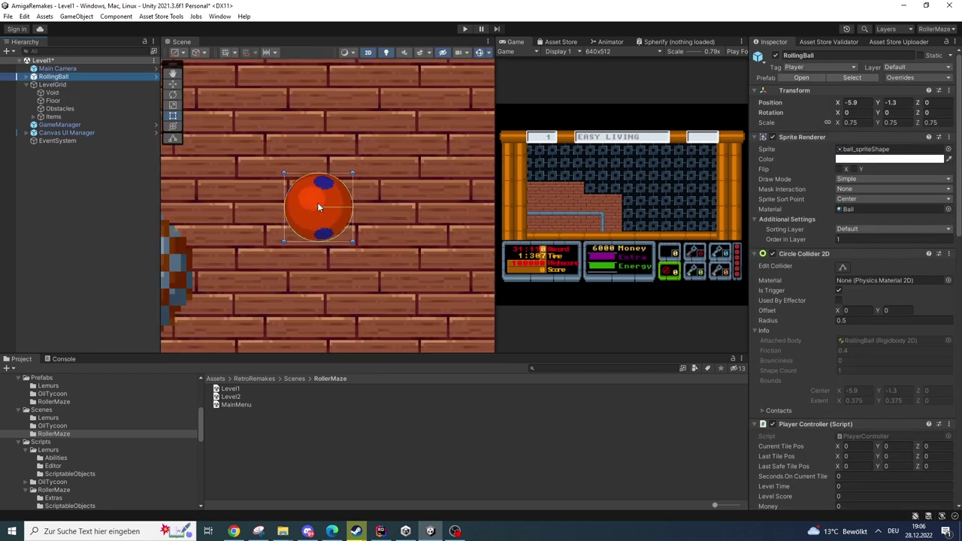
left_click(465, 29)
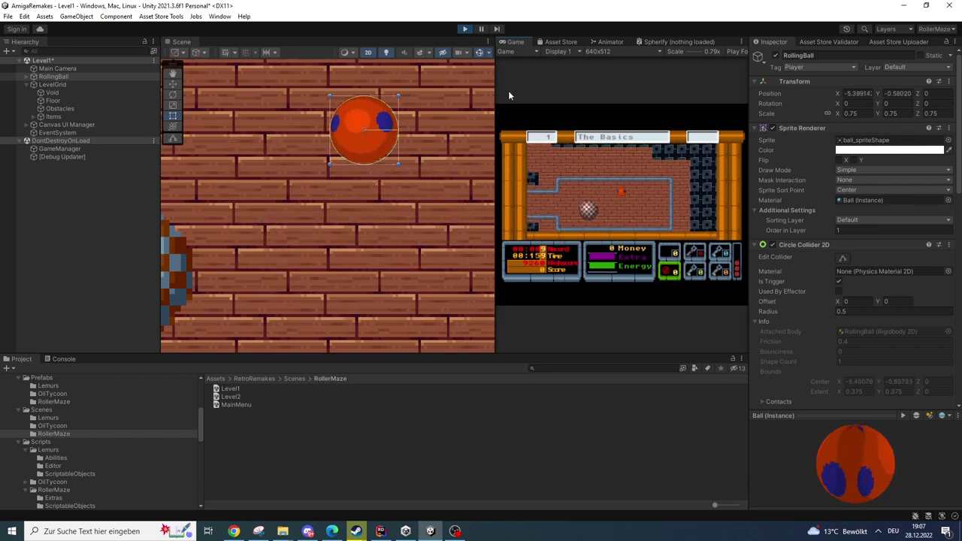
left_click(482, 29)
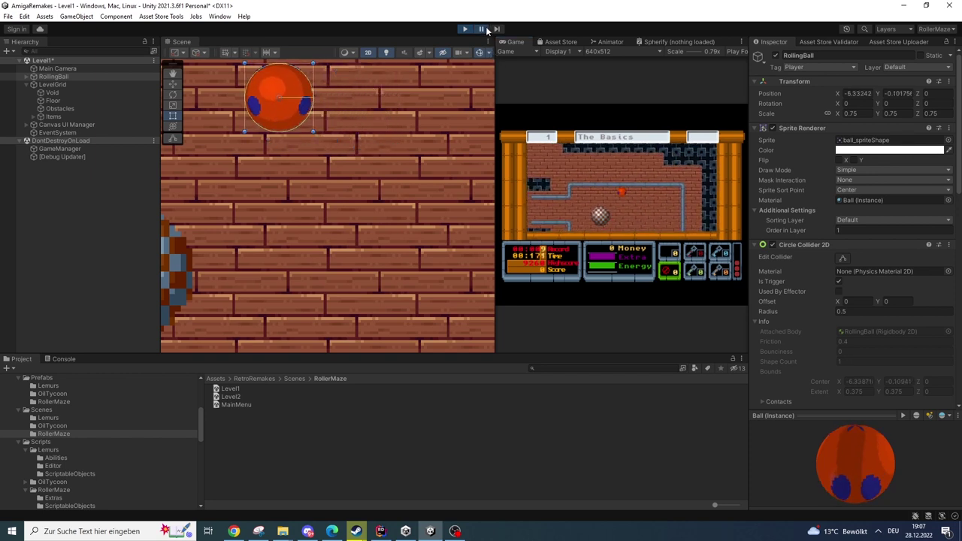
In a 3D view, orbit and move the ball to Z 0.116, then return to 2D.
left_click(368, 53)
right_click_drag(311, 157, 410, 137)
mouse_move(401, 134)
left_mouse_down()
mouse_move(299, 132)
mouse_move(410, 141)
left_mouse_up()
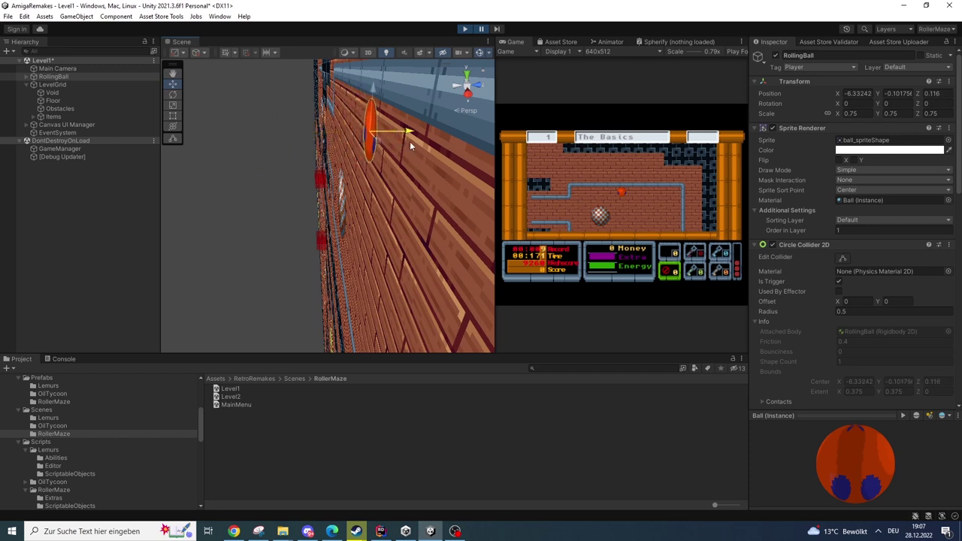
left_click(368, 53)
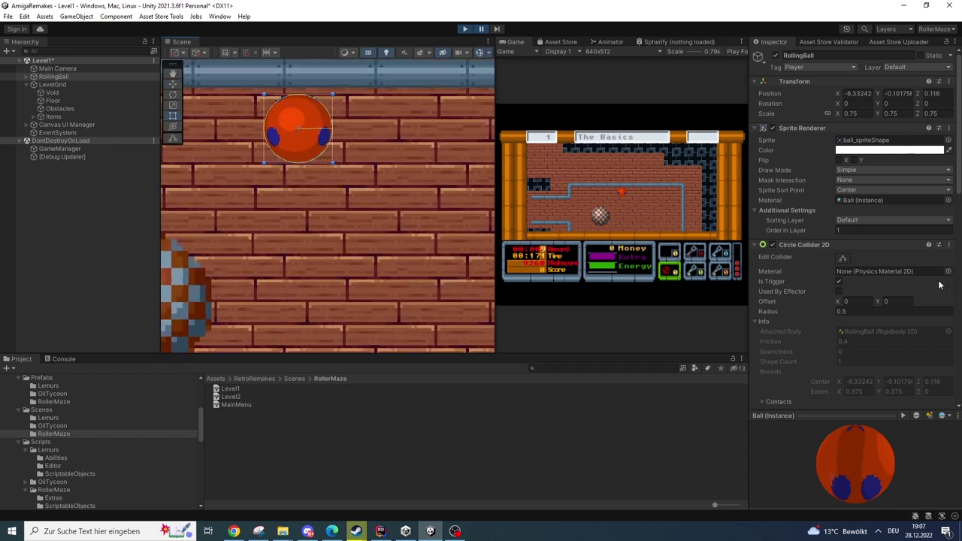
Expand the ball's Ball (Instance) Spherify material, then select the Player Controller's Lives value.
scroll(939, 285, "down", 15)
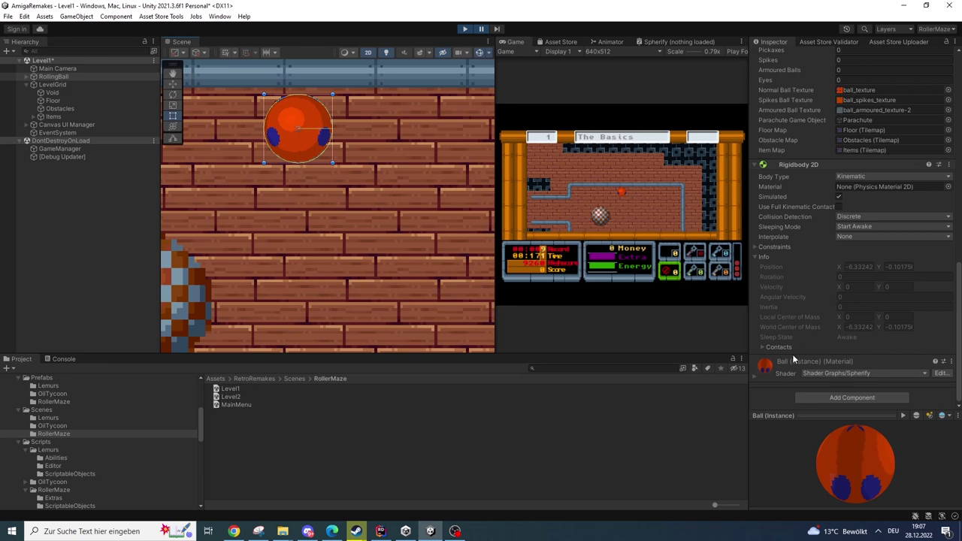
left_click(757, 378)
scroll(863, 394, "down", 3)
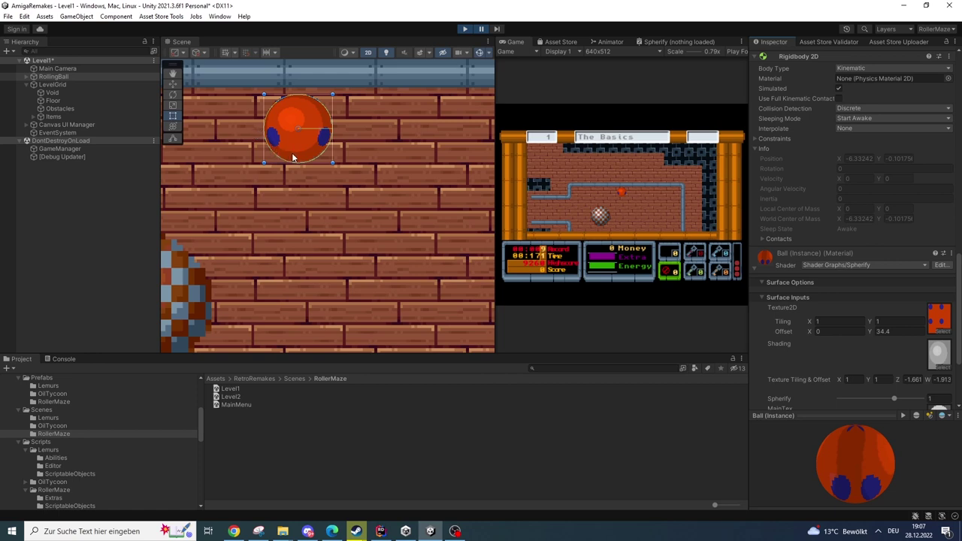
scroll(865, 234, "up", 10)
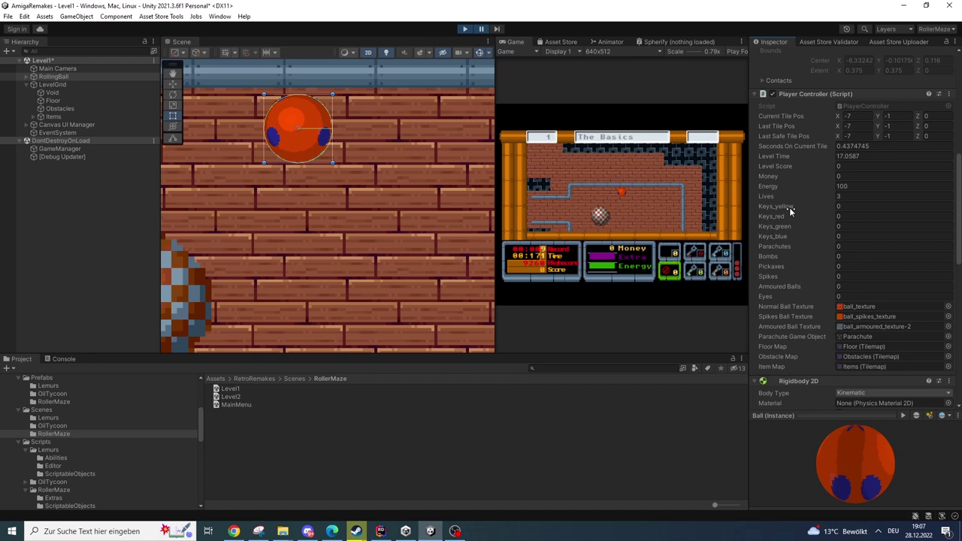
left_click(839, 197)
Stop Play mode, select LevelGrid, and zoom out and pan across the Easy Living maze.
left_click(464, 28)
middle_click_drag(230, 244, 494, 233)
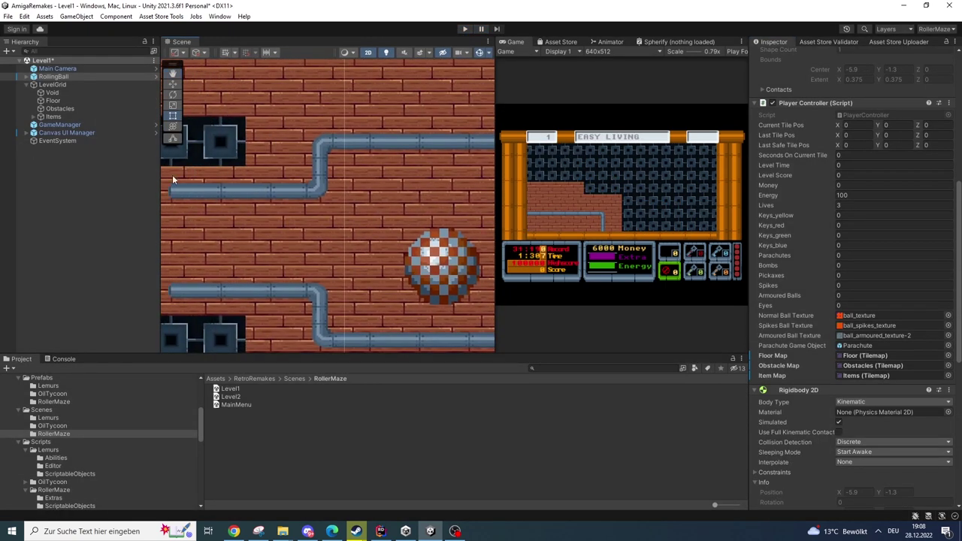
left_click(58, 87)
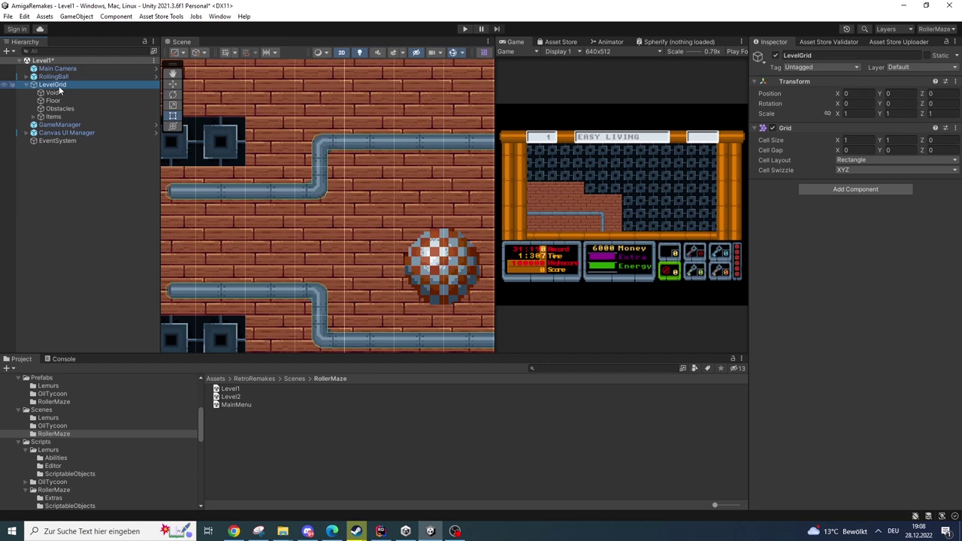
scroll(256, 179, "down", 3)
scroll(254, 183, "down", 1)
middle_click_drag(252, 138, 300, 174)
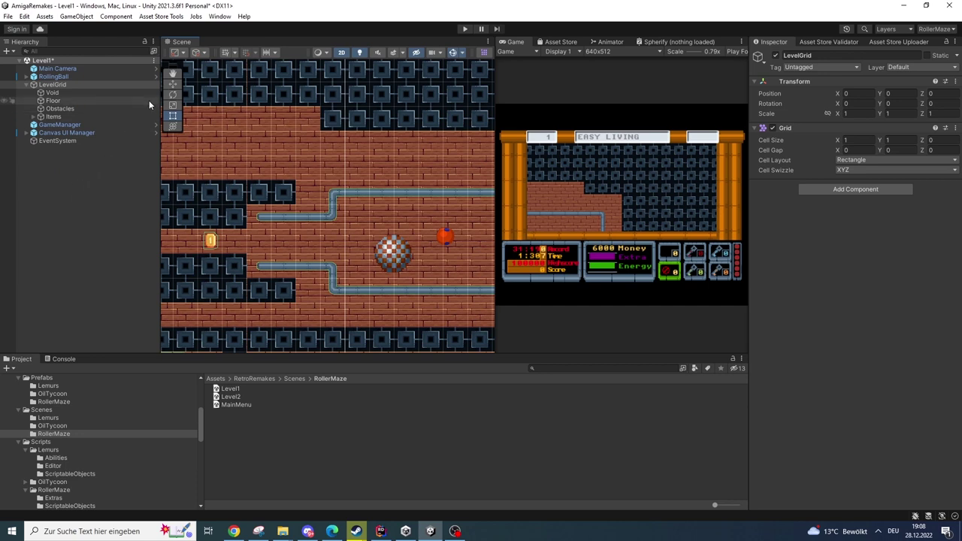
Open Window > 2D > Tile Palette and review the palette list, keeping Rocknroll_tile_palette.
left_click(220, 16)
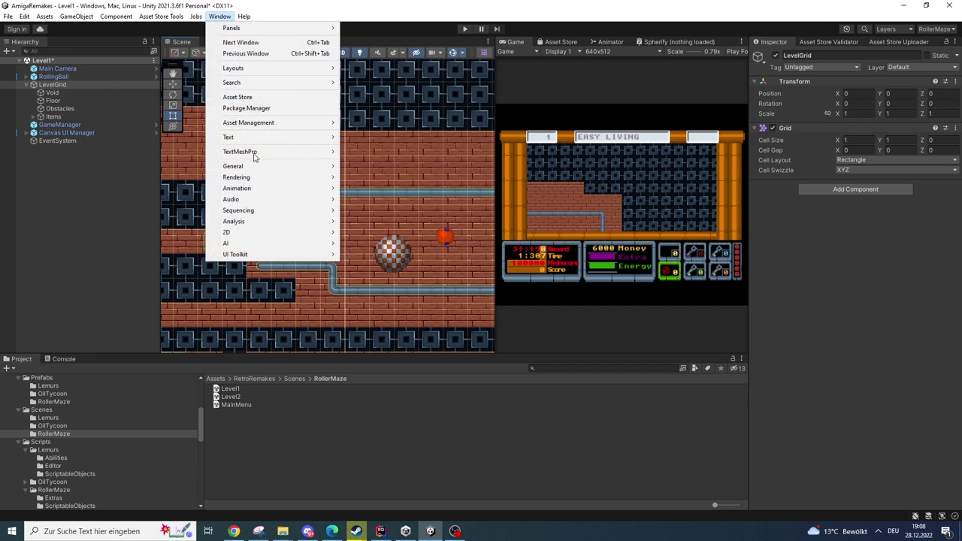
mouse_move(286, 237)
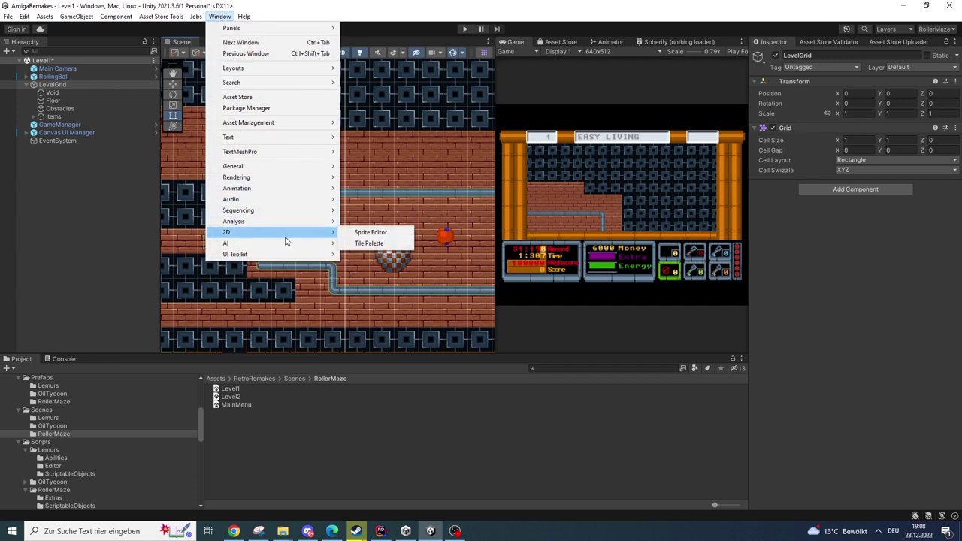
left_click(368, 244)
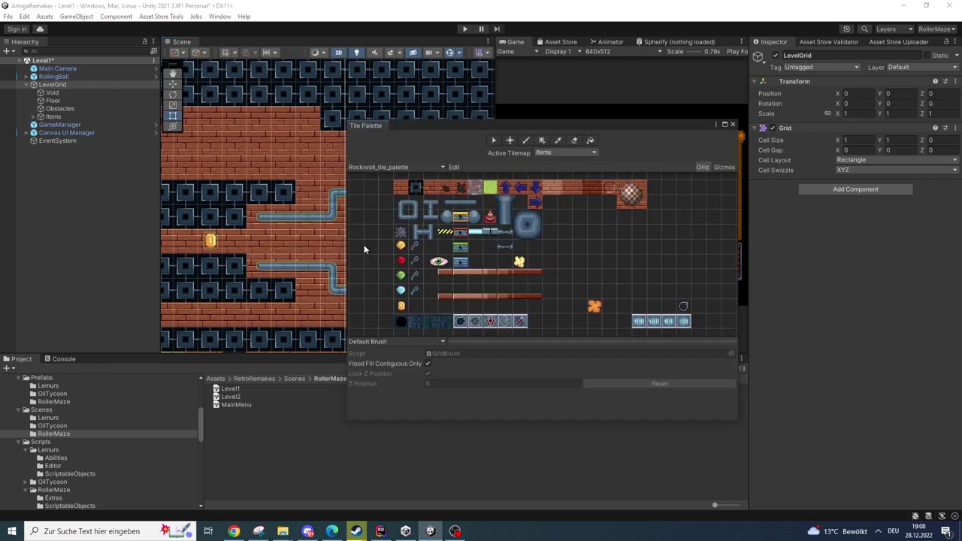
scroll(263, 145, "down", 2)
middle_click_drag(346, 184, 433, 224)
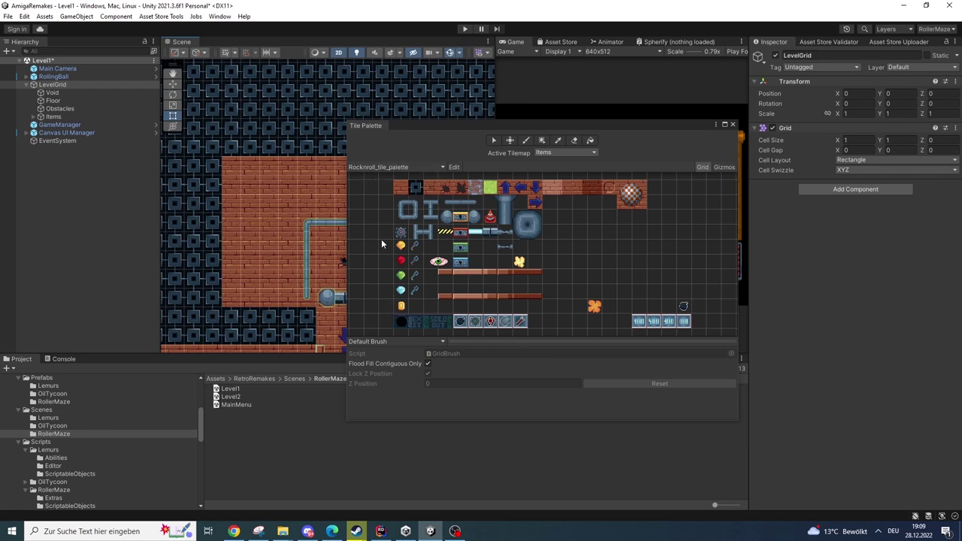
left_click(440, 170)
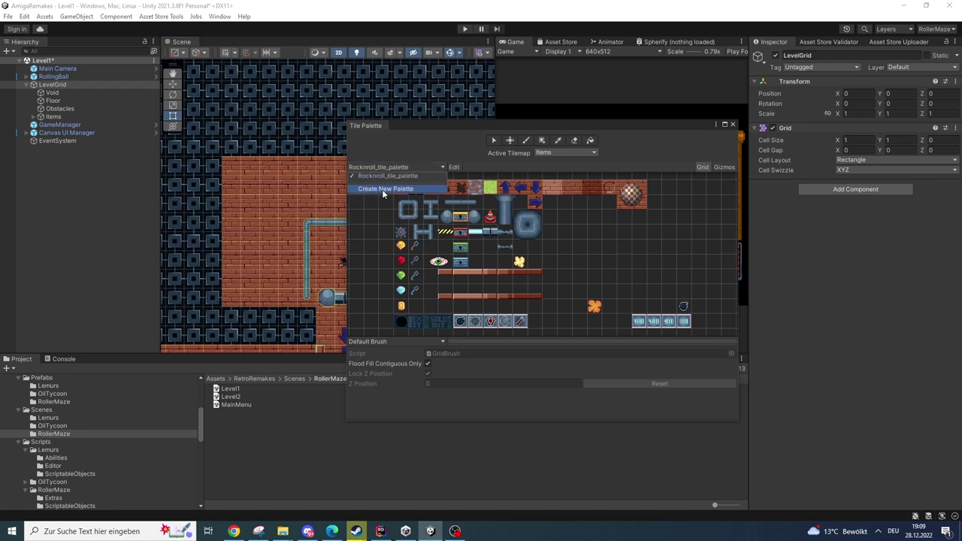
left_click(392, 149)
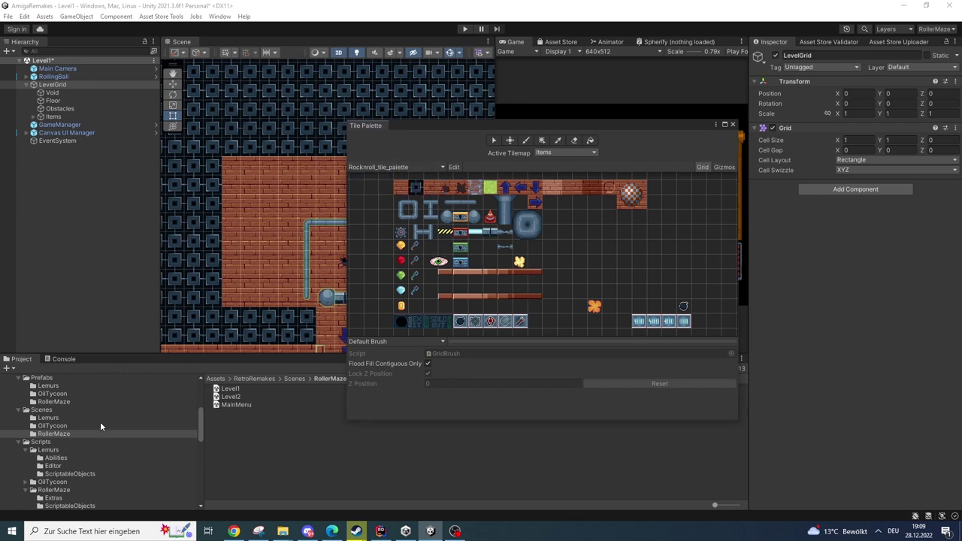
scroll(91, 425, "up", 5)
left_click(56, 437)
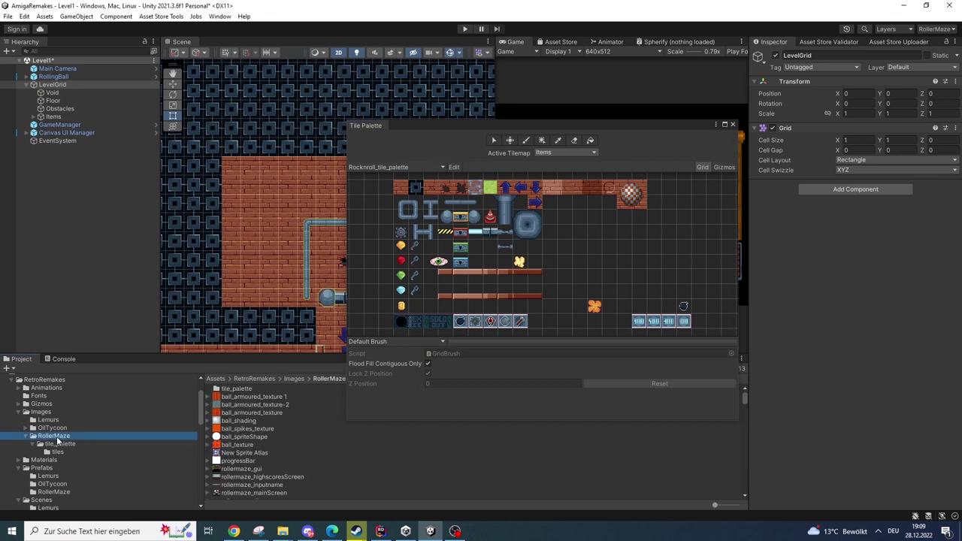
scroll(244, 472, "down", 3)
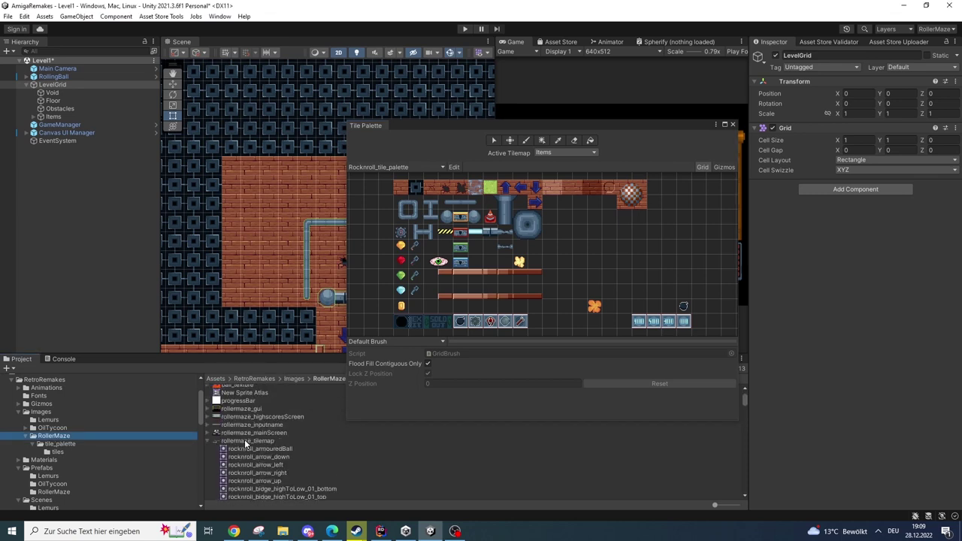
left_click(245, 440)
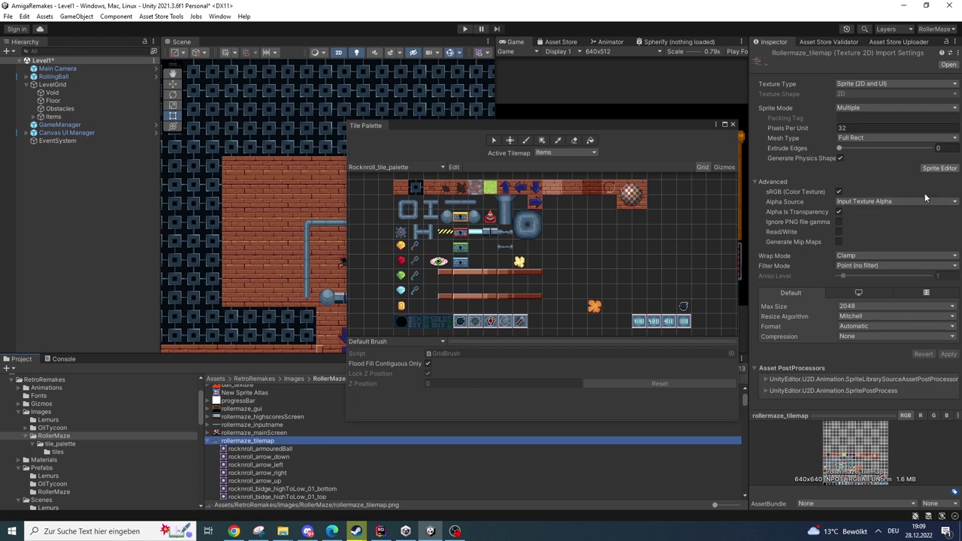
left_click(940, 169)
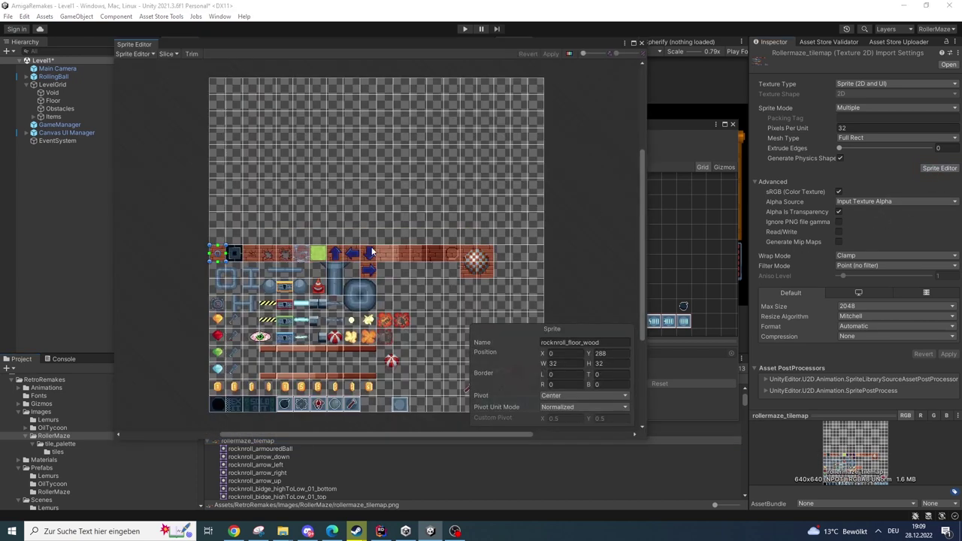
left_click(254, 258)
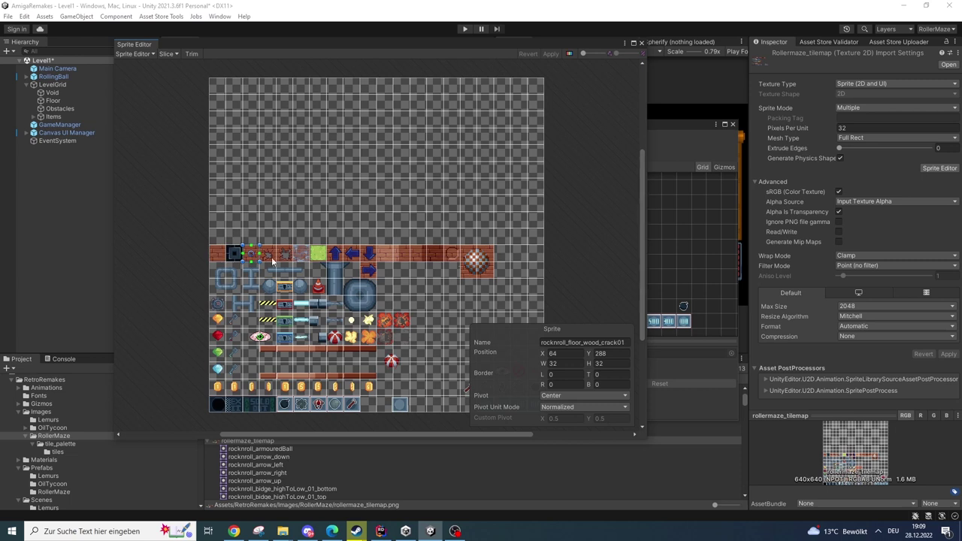
left_click(334, 256)
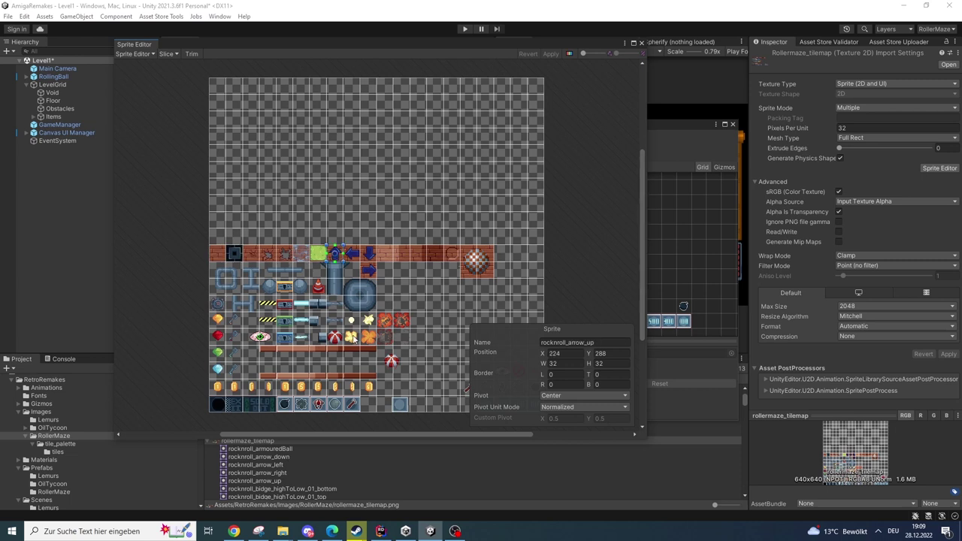
left_click(251, 289)
left_click(268, 290)
left_click(288, 292)
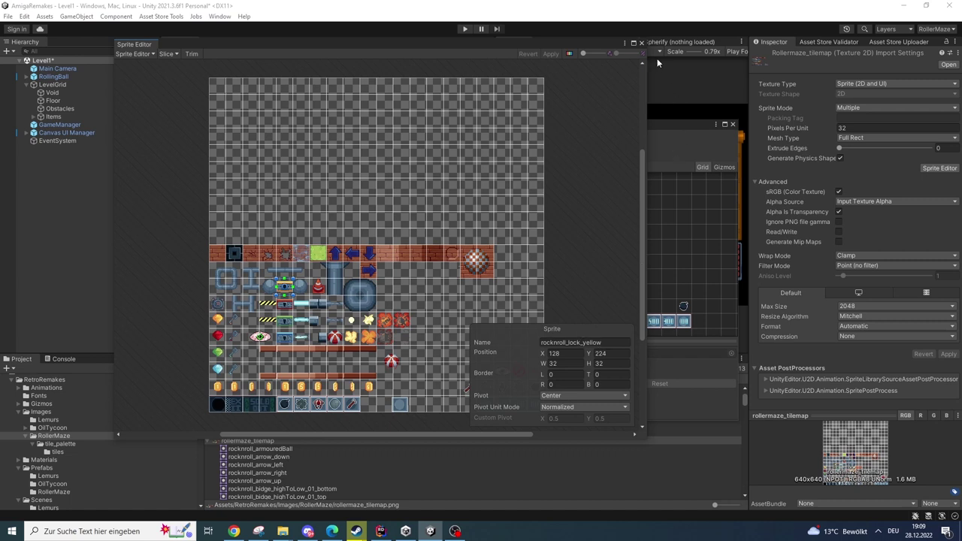
left_click(642, 43)
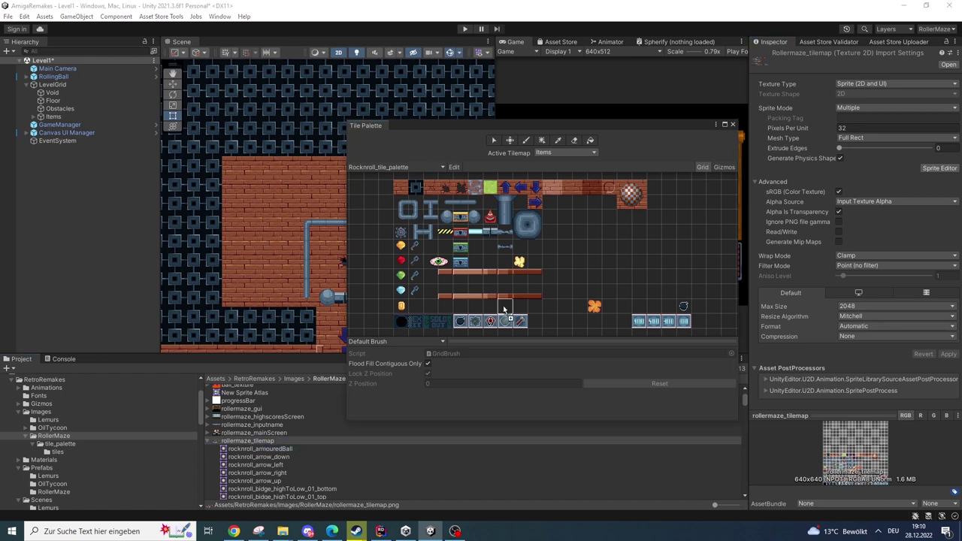
Cancel the armoured ball tile, then paint brick tiles over the two dark columns on Floor.
left_click_drag(594, 263, 594, 262)
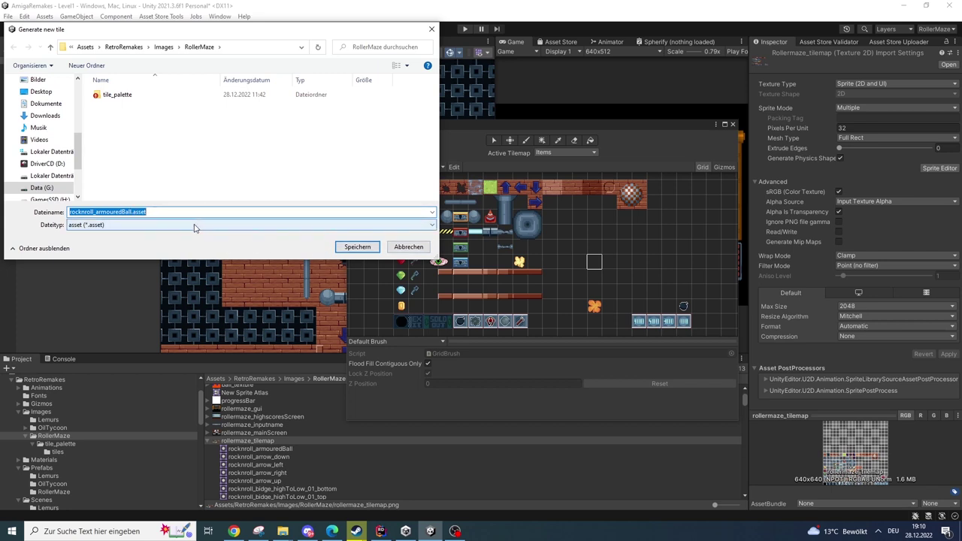
left_click(410, 247)
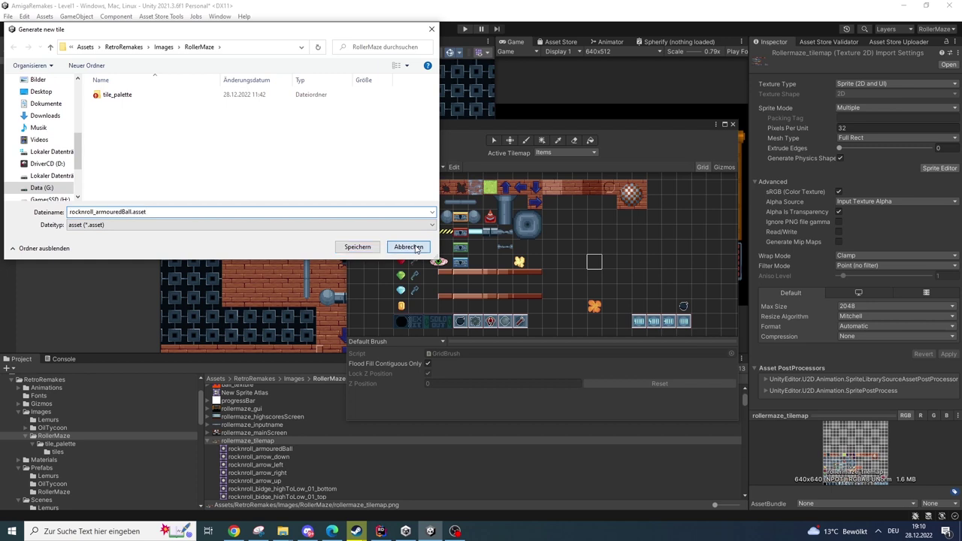
left_click(400, 193)
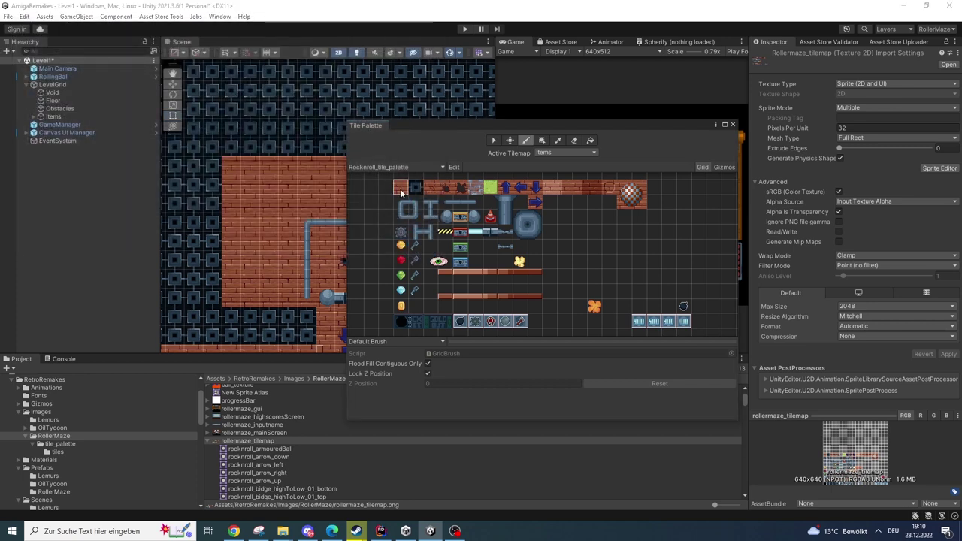
left_click(61, 102)
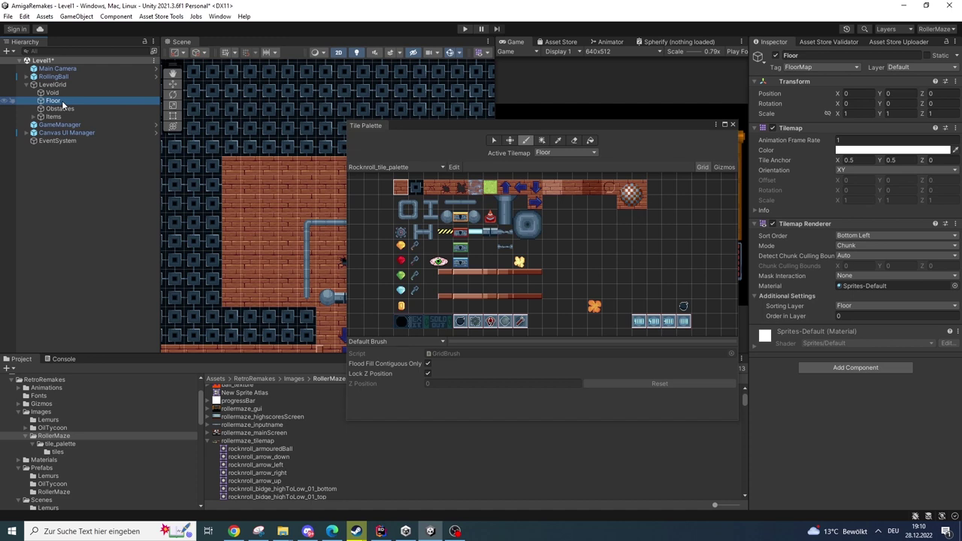
mouse_move(192, 184)
left_mouse_down()
mouse_move(213, 166)
mouse_move(197, 225)
mouse_move(205, 215)
mouse_move(212, 242)
mouse_move(296, 215)
left_mouse_up()
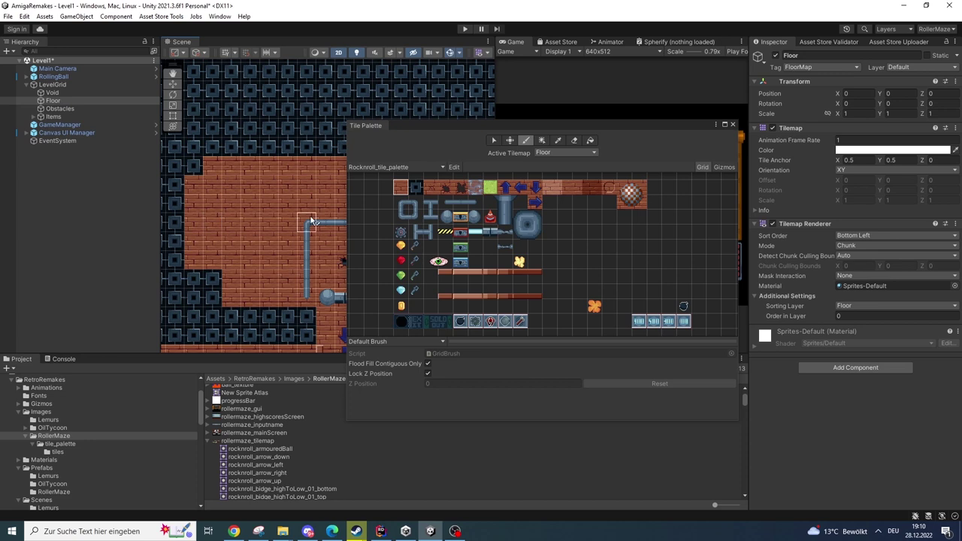
Clear the brush, enlarge the rollermaze_tilemap texture preview, and put the Tile Palette away.
left_click(374, 218)
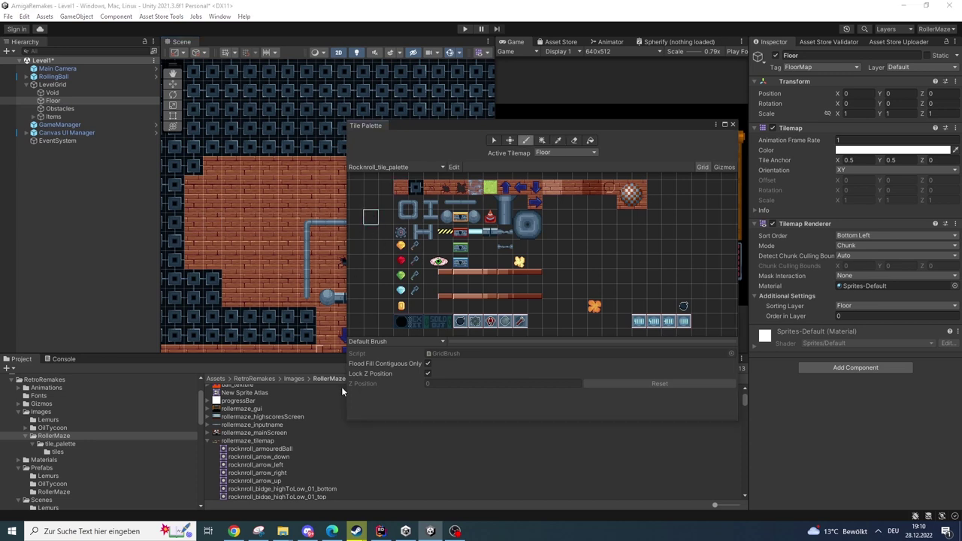
left_click(241, 441)
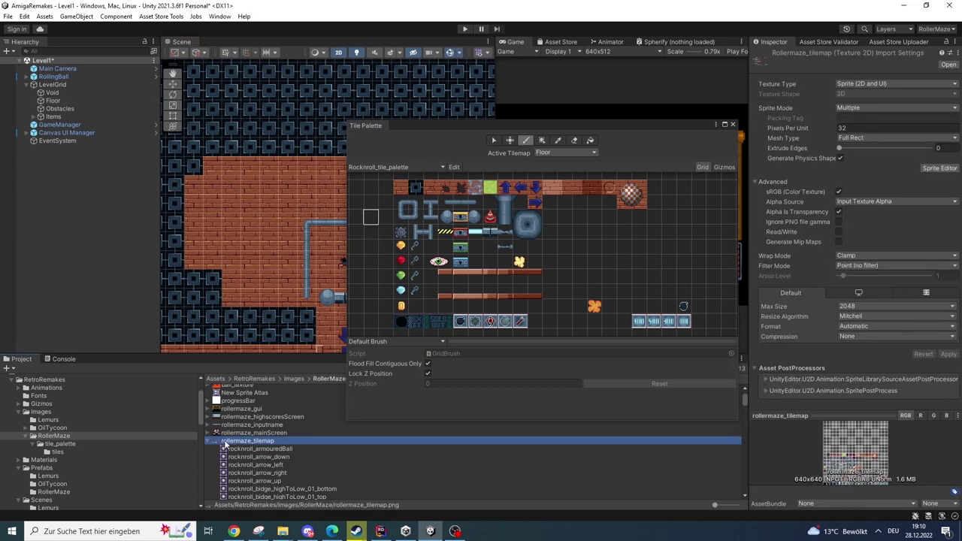
left_click(819, 415)
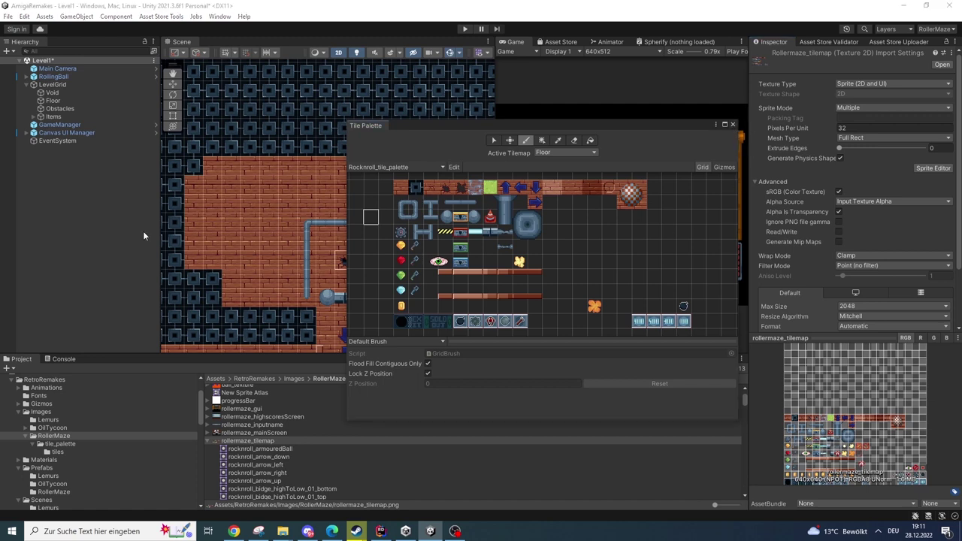
left_click(83, 189)
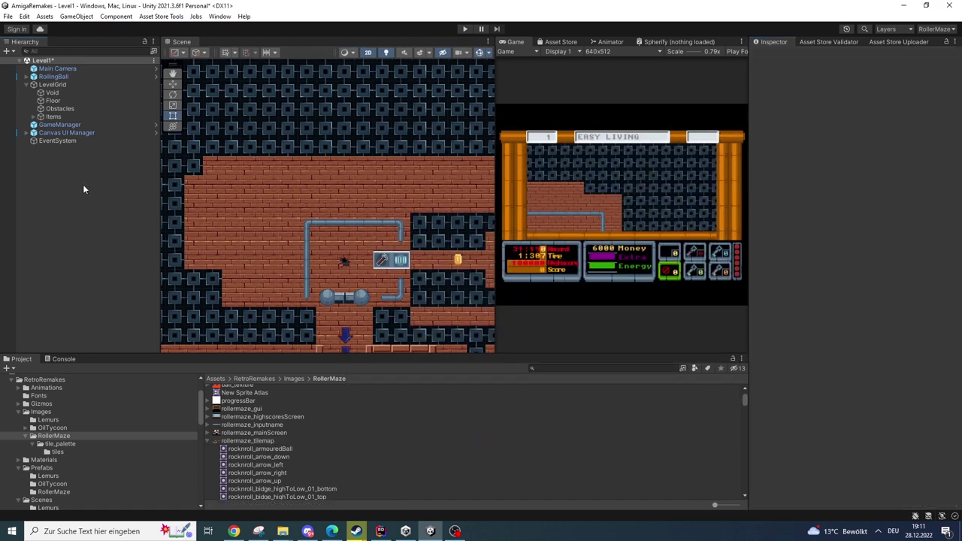
left_click(60, 17)
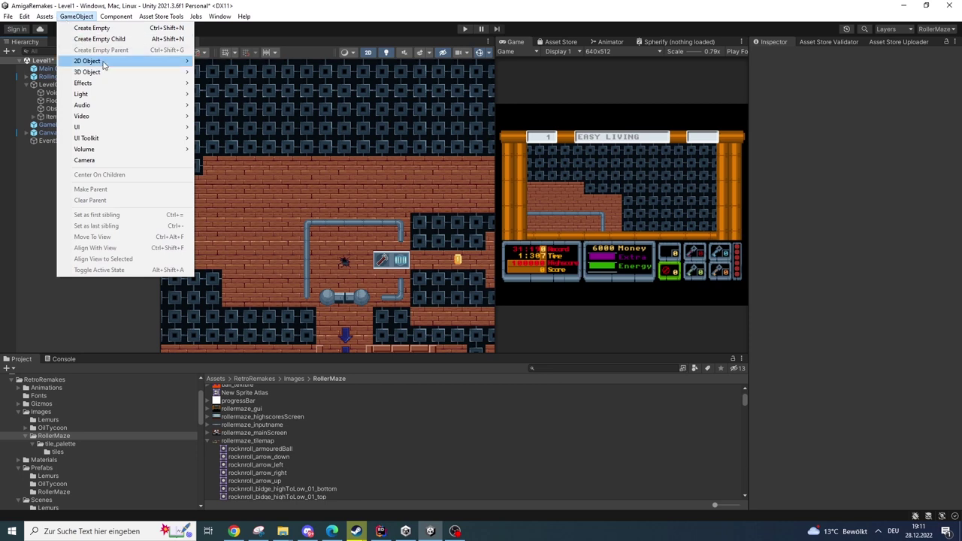
mouse_move(106, 63)
mouse_move(239, 88)
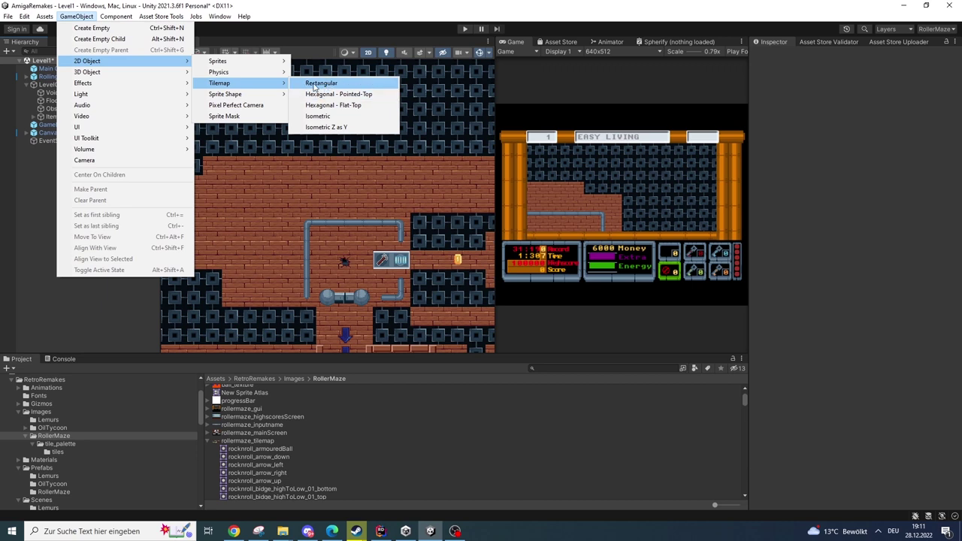
left_click(320, 83)
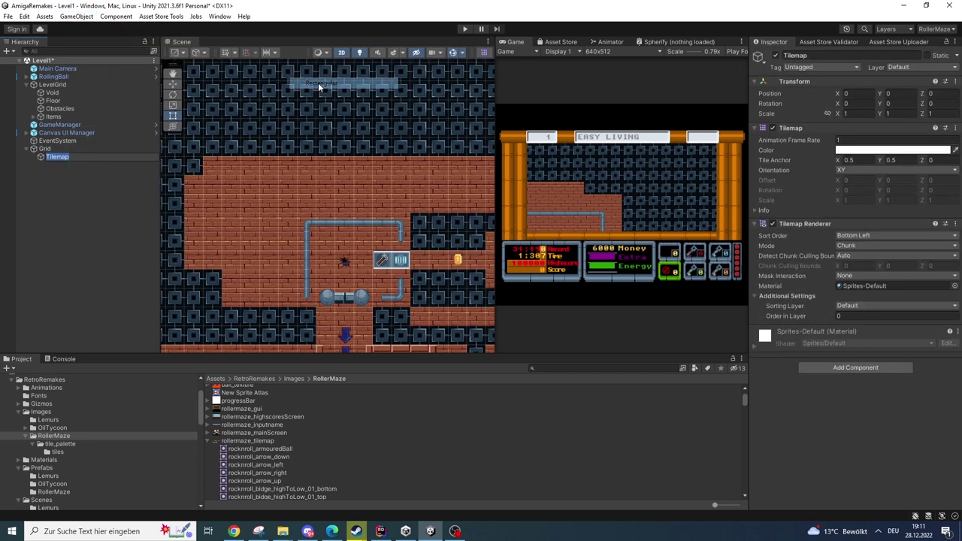
left_click(46, 150)
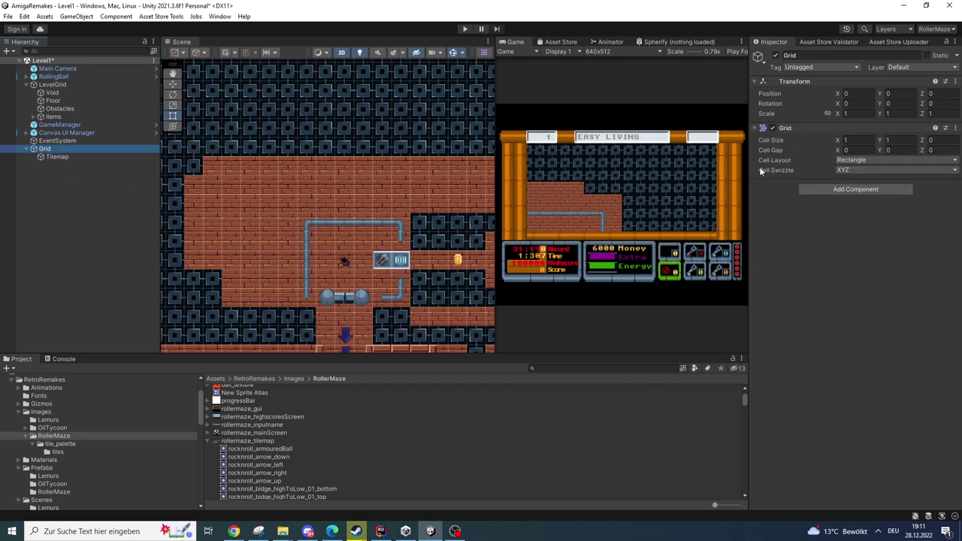
left_click(62, 156)
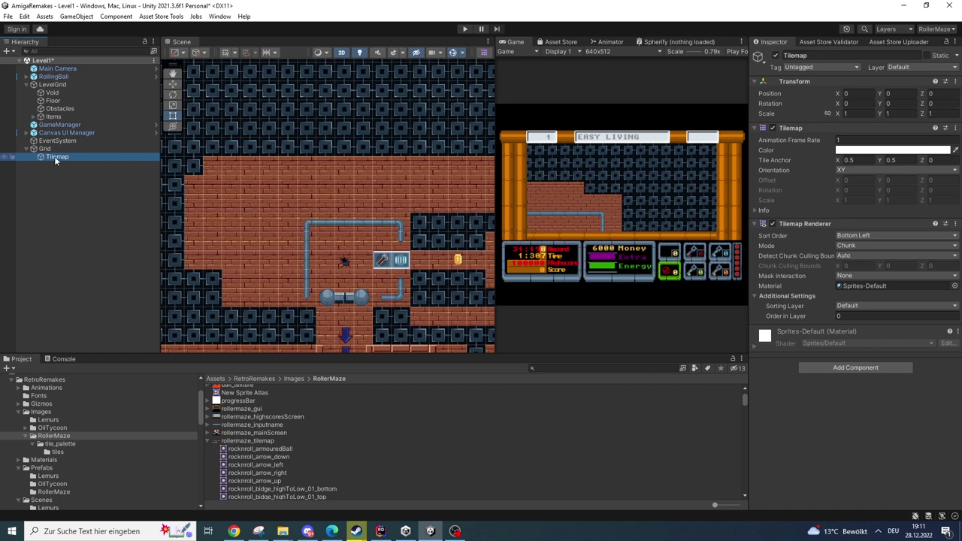
left_click(19, 149)
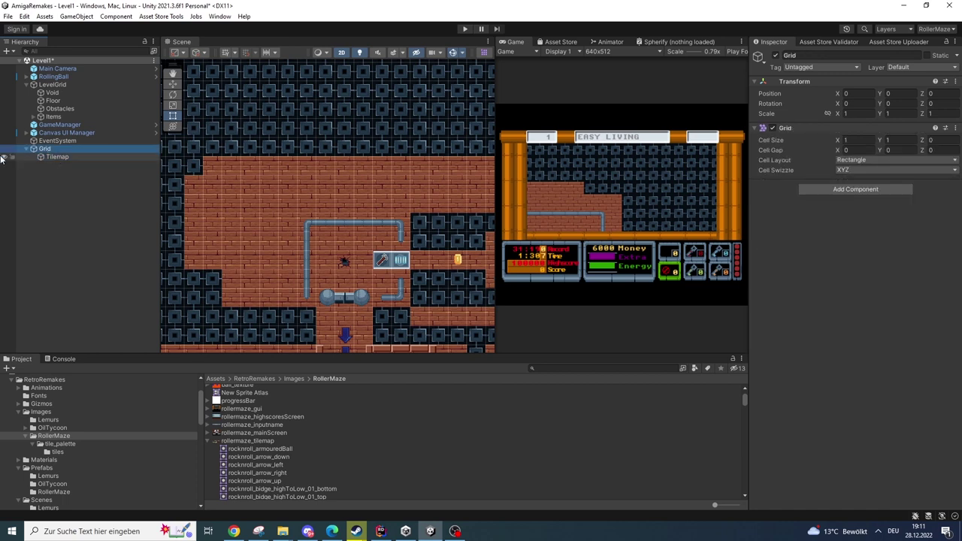
key("Delete")
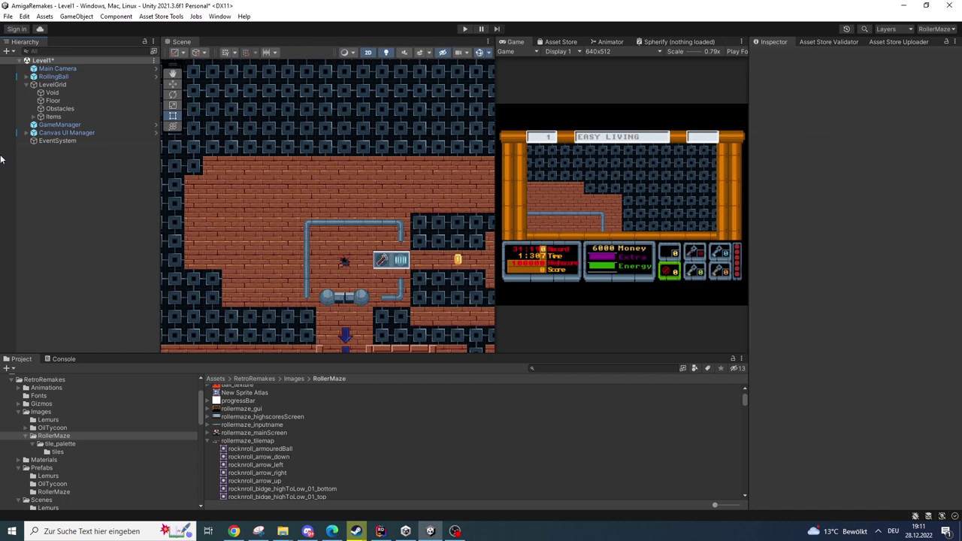
Select the Void tilemap, toggle it off and on twice, and run the level in play mode.
left_click(53, 84)
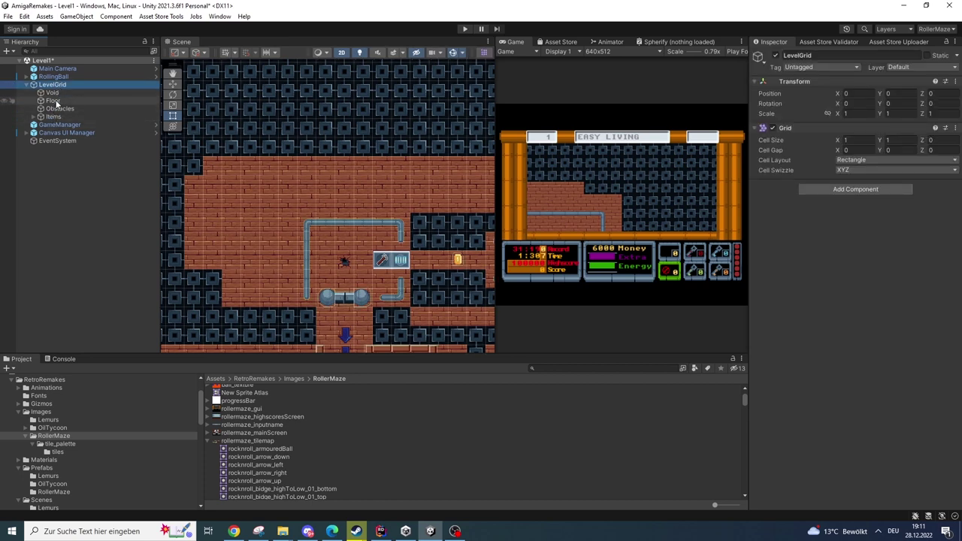
left_click(52, 92)
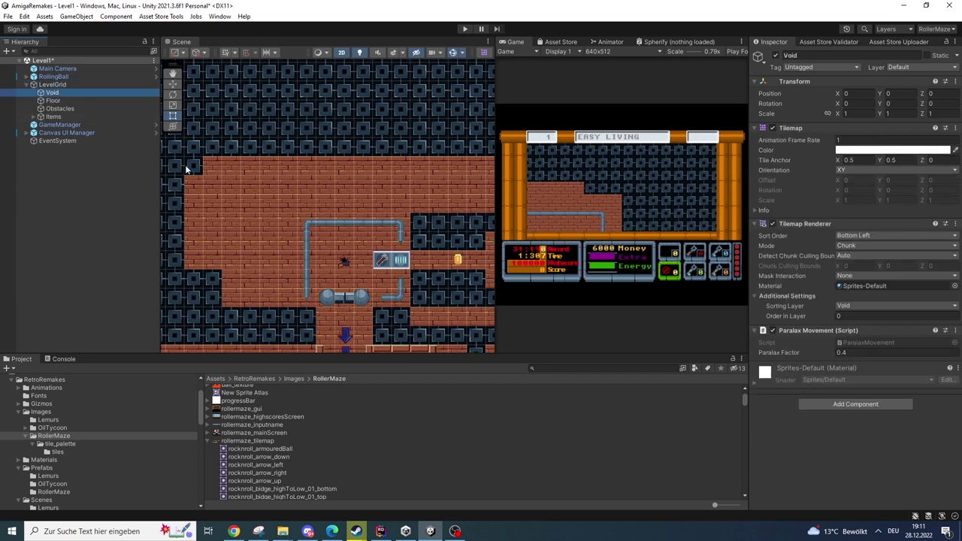
left_click(775, 56)
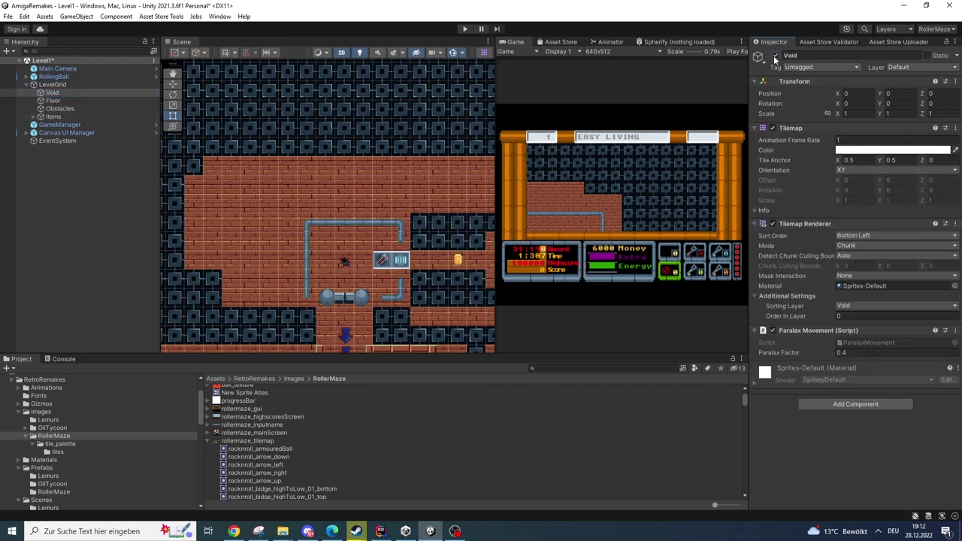
left_click(775, 56)
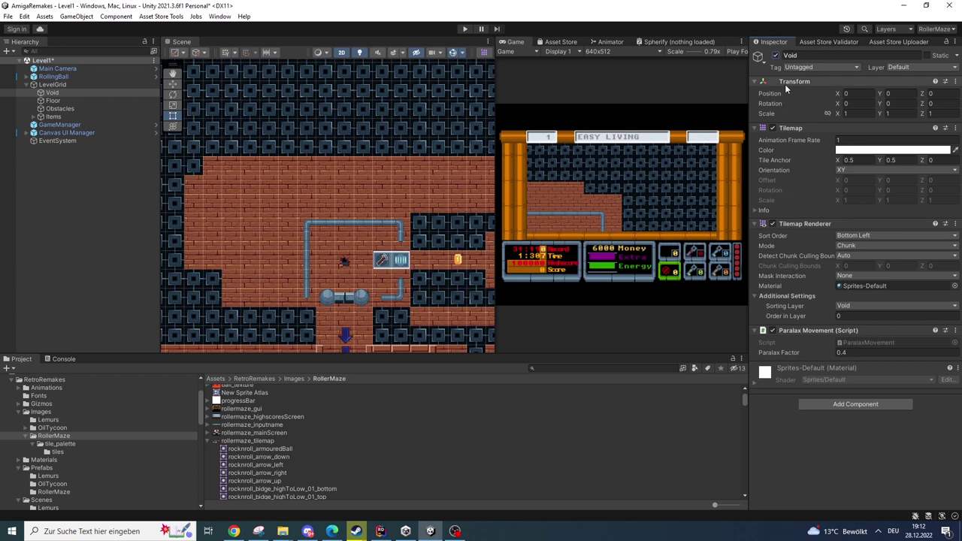
left_click(776, 55)
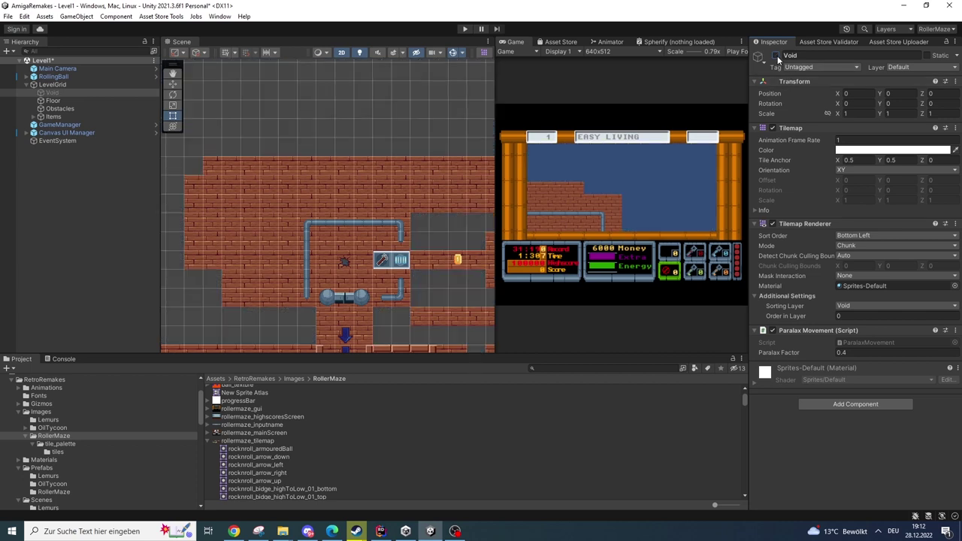
left_click(776, 55)
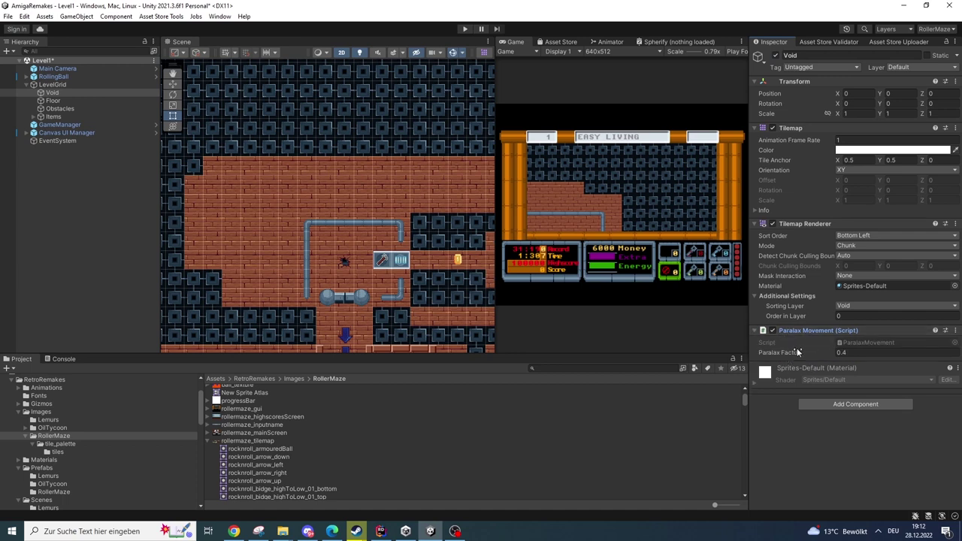
left_click(465, 29)
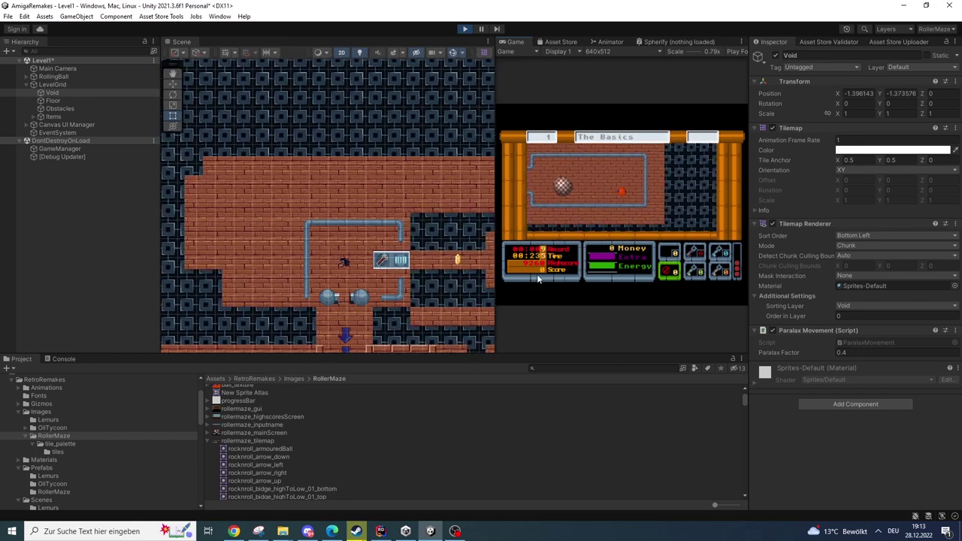
While the game runs, try the Void Paralax Factor at 0, then at 1.
left_click(849, 353)
key("BackSpace")
key("BackSpace")
left_click(630, 231)
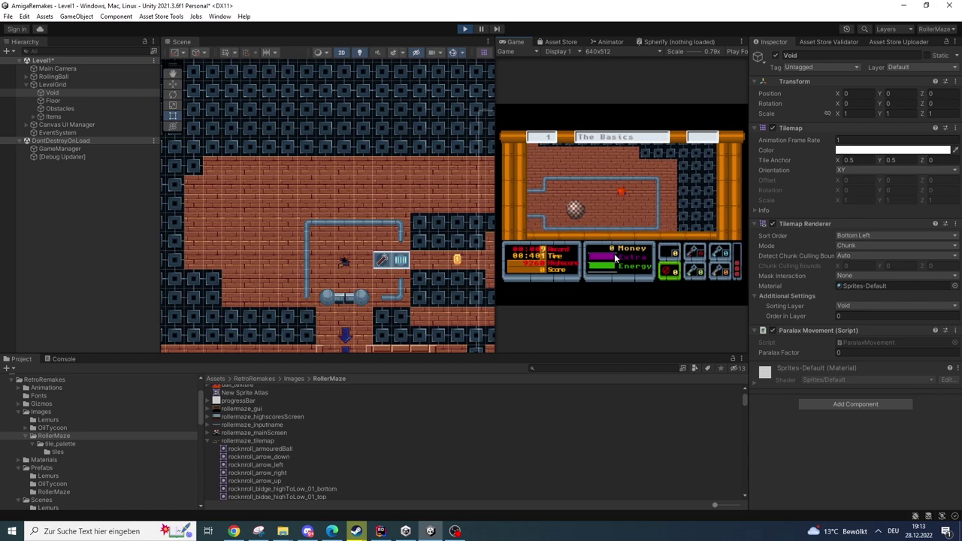
left_click(844, 352)
type("1")
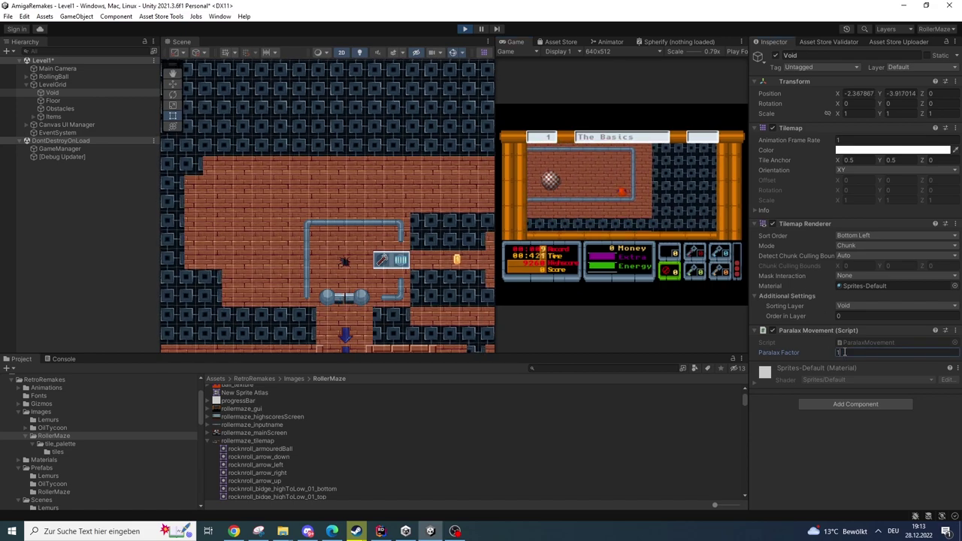
left_click(617, 174)
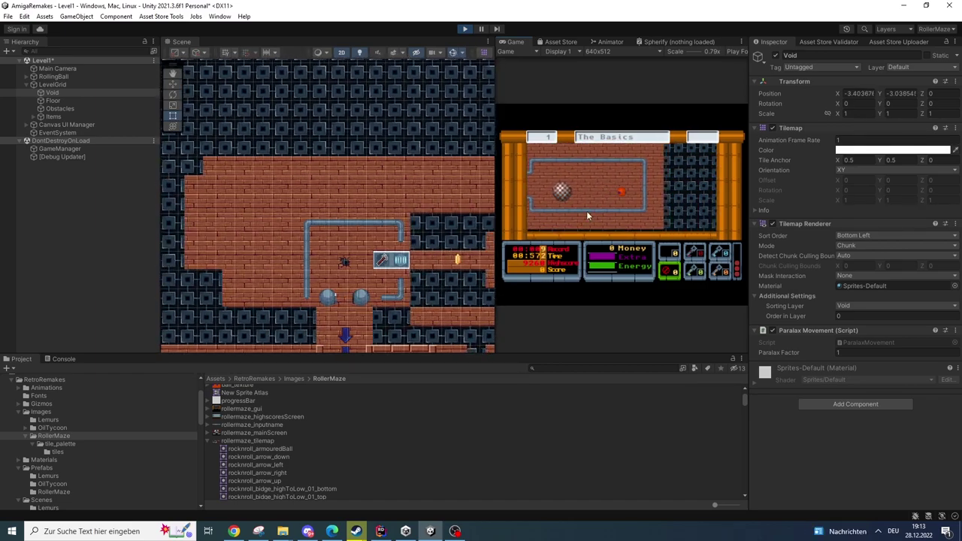
Set the Void Paralax Factor to 0.4 and stop play mode.
left_click(850, 353)
type("0.4")
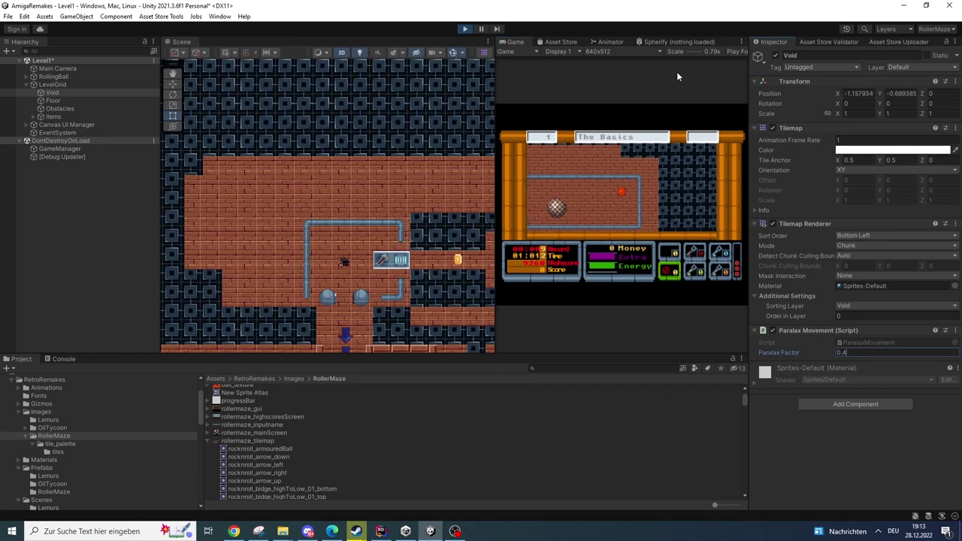
left_click(612, 210)
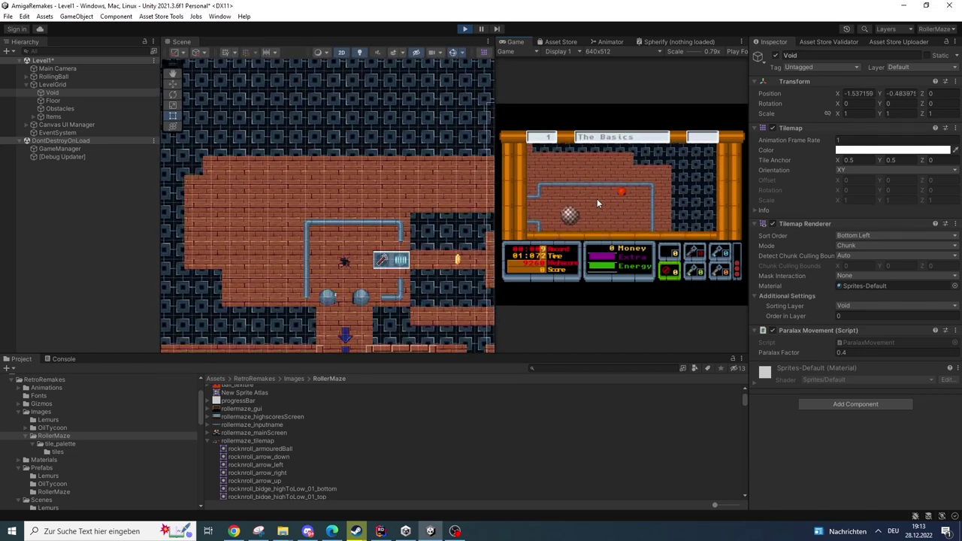
left_click(463, 29)
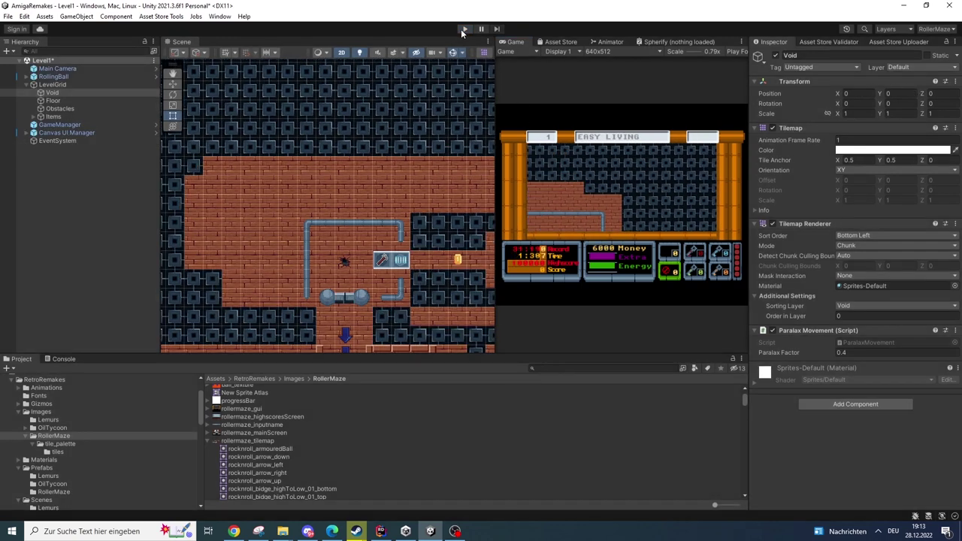
Select Floor, move the view to the lower level, and briefly hide then restore the Floor tilemap.
left_click(53, 101)
middle_click_drag(229, 198, 257, 107)
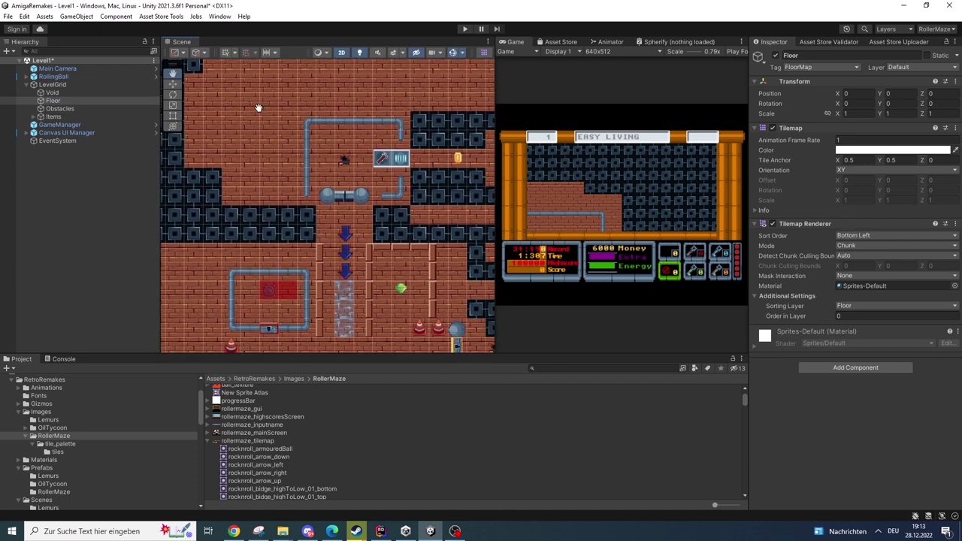
middle_click_drag(259, 222, 293, 189)
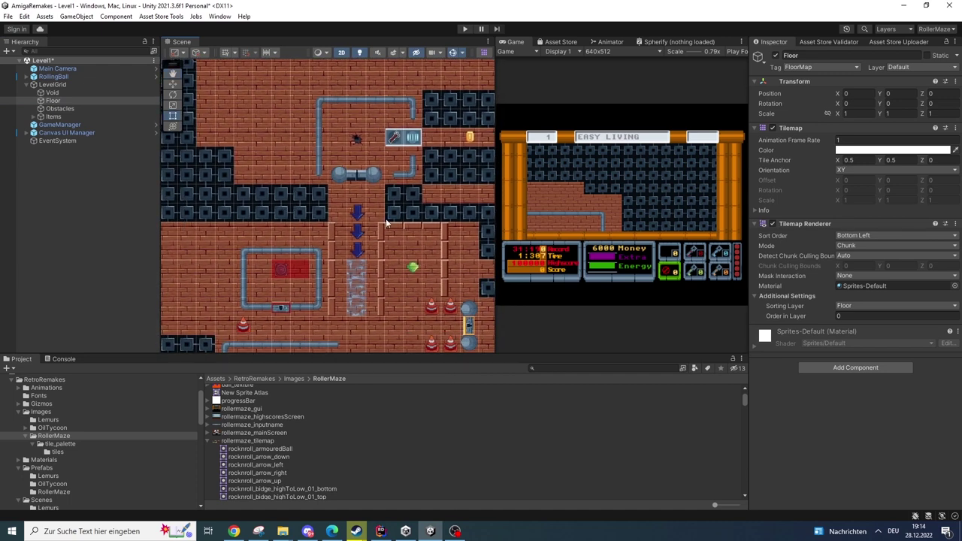
left_click(776, 55)
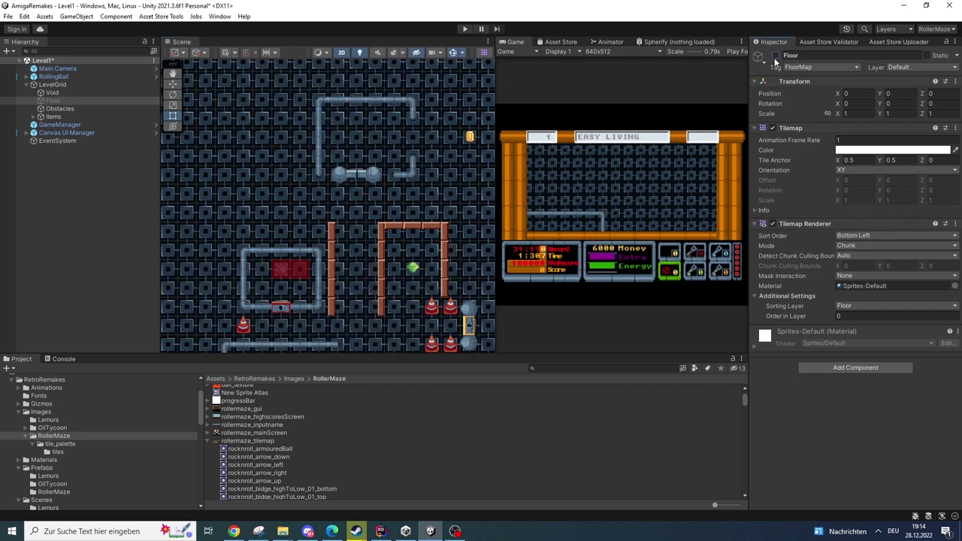
left_click(776, 57)
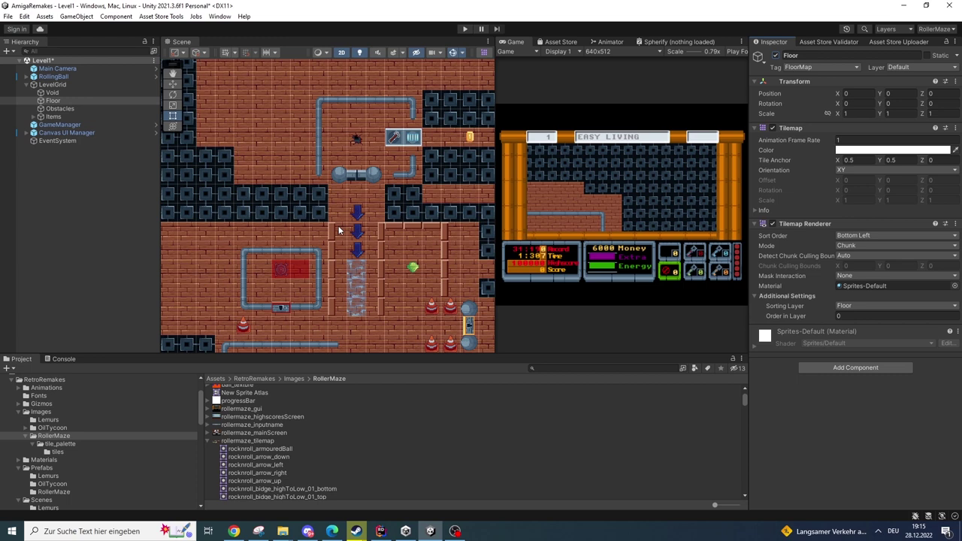
Select Obstacles and survey its arrows, gem, pipe rectangle and cones around the level.
left_click(60, 109)
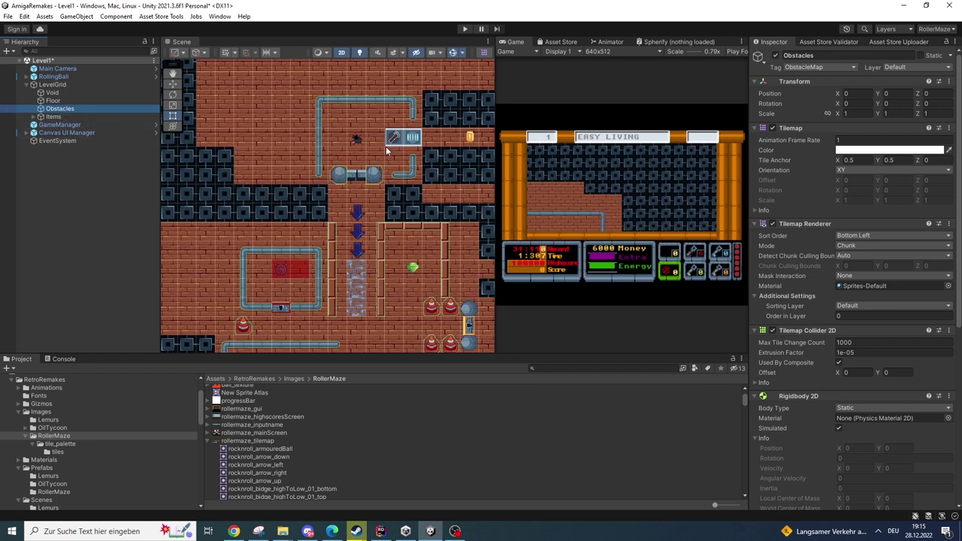
middle_click_drag(382, 171, 161, 188)
scroll(354, 134, "up", 3)
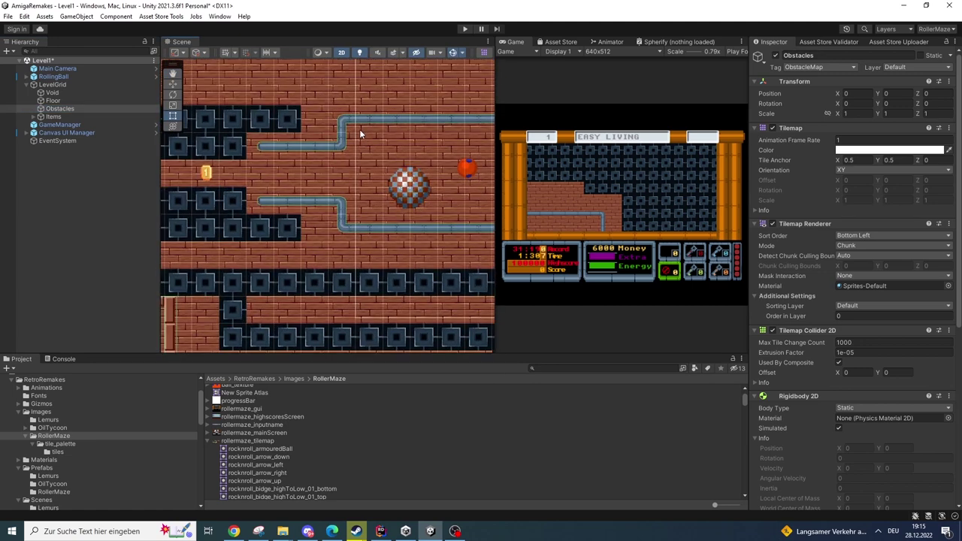
middle_click_drag(387, 129, 367, 163)
middle_click_drag(273, 193, 325, 149)
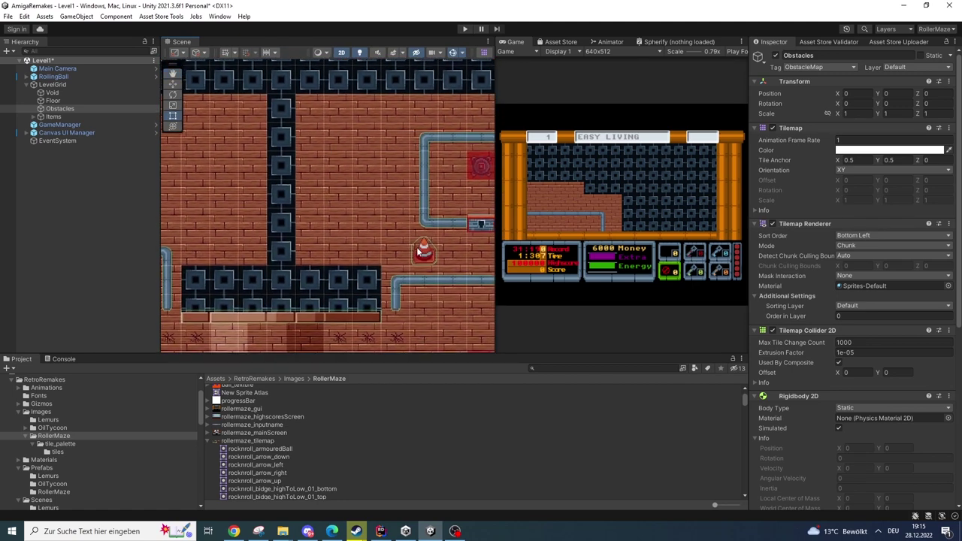
middle_click_drag(424, 254, 311, 218)
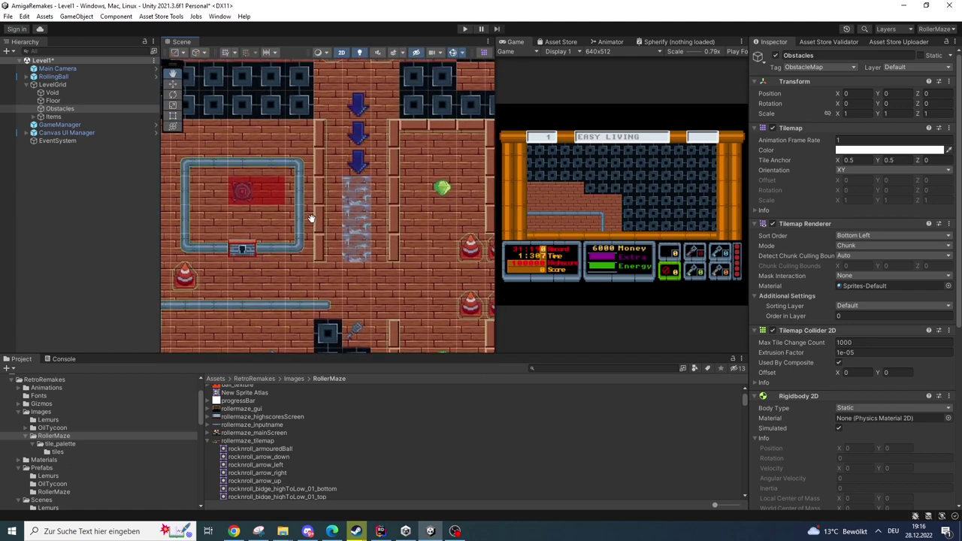
scroll(311, 218, "up", 5)
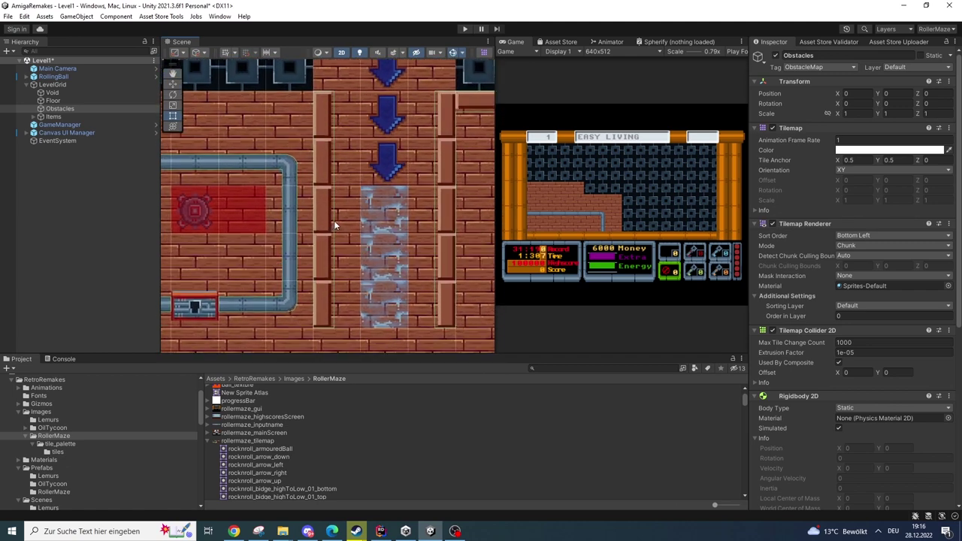
scroll(334, 221, "up", 1)
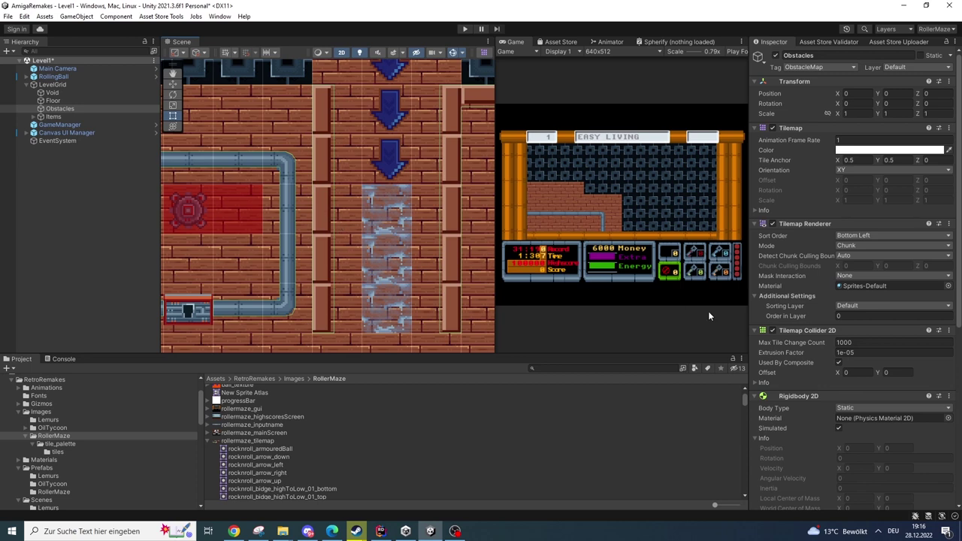
scroll(831, 345, "down", 5)
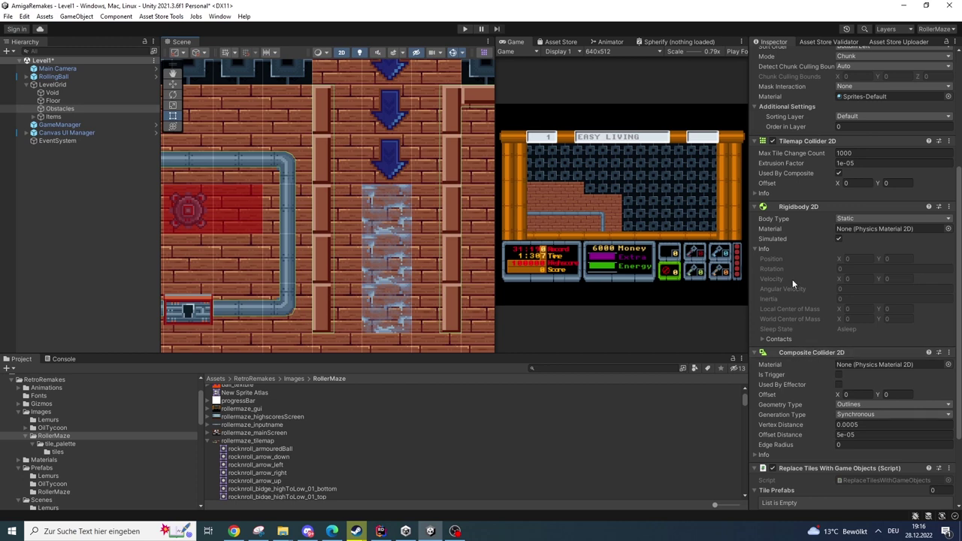
scroll(792, 279, "up", 2)
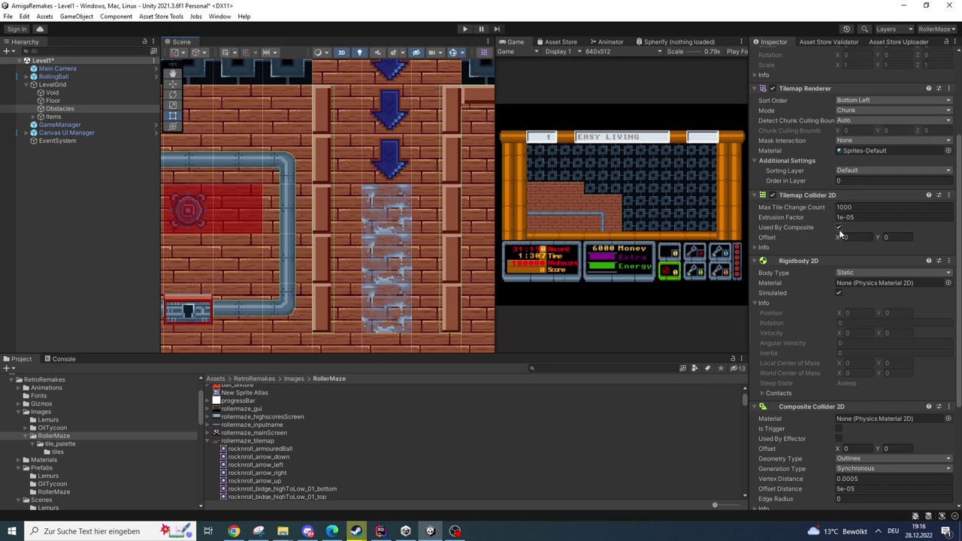
left_click(839, 227)
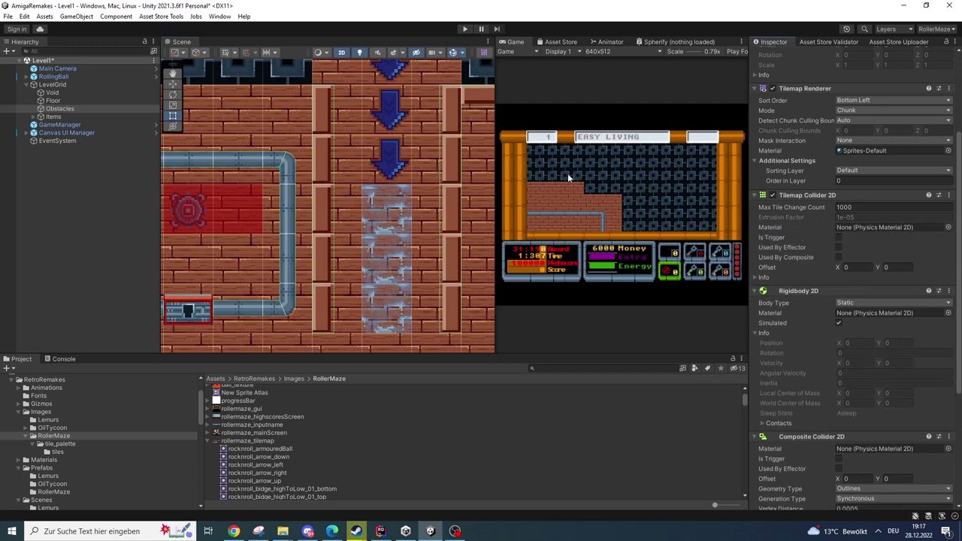
scroll(331, 147, "up", 8)
middle_click_drag(329, 143, 343, 203)
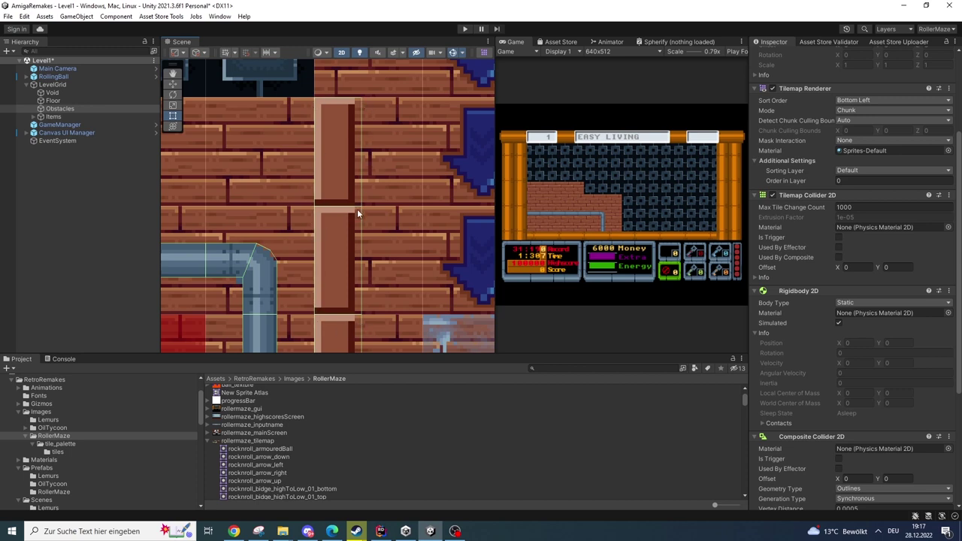
scroll(424, 253, "down", 2)
scroll(399, 263, "down", 5)
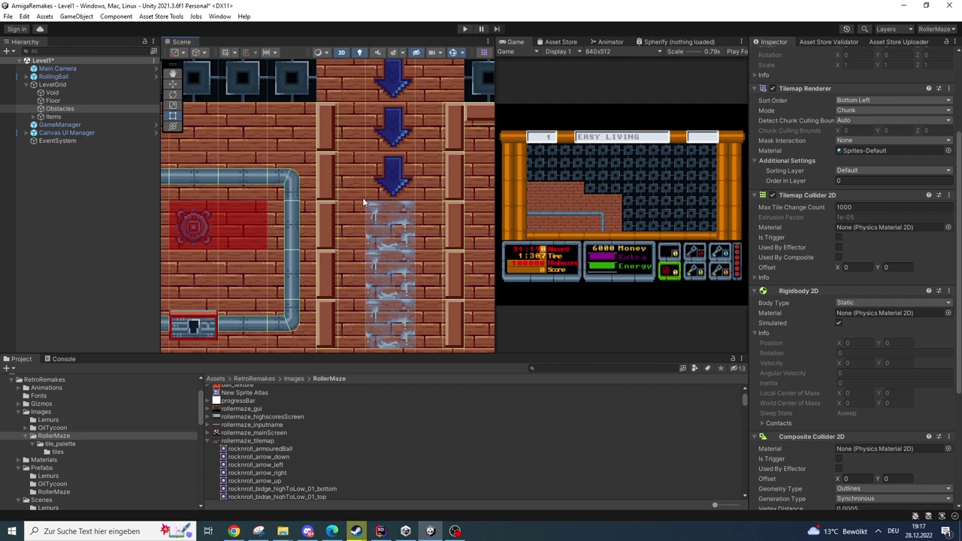
scroll(363, 198, "up", 1)
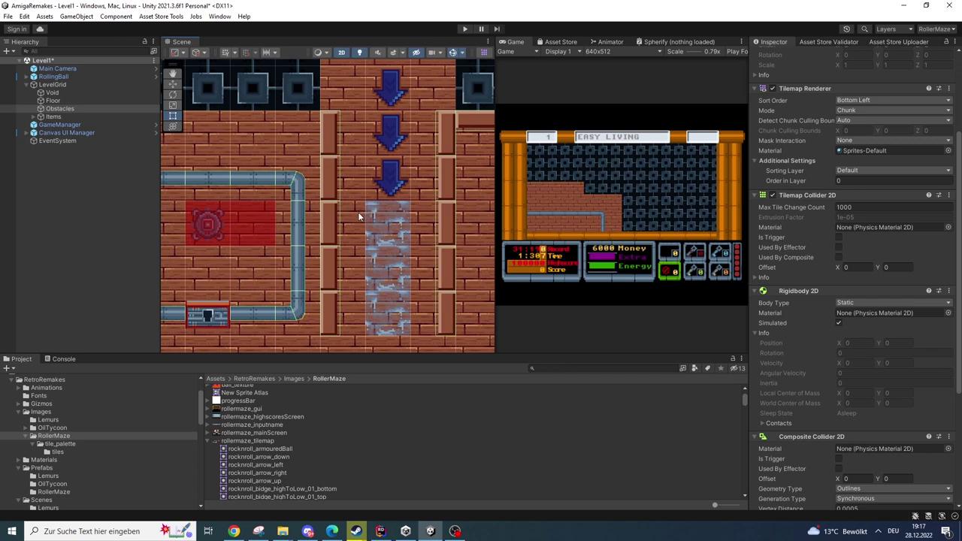
scroll(358, 214, "down", 1)
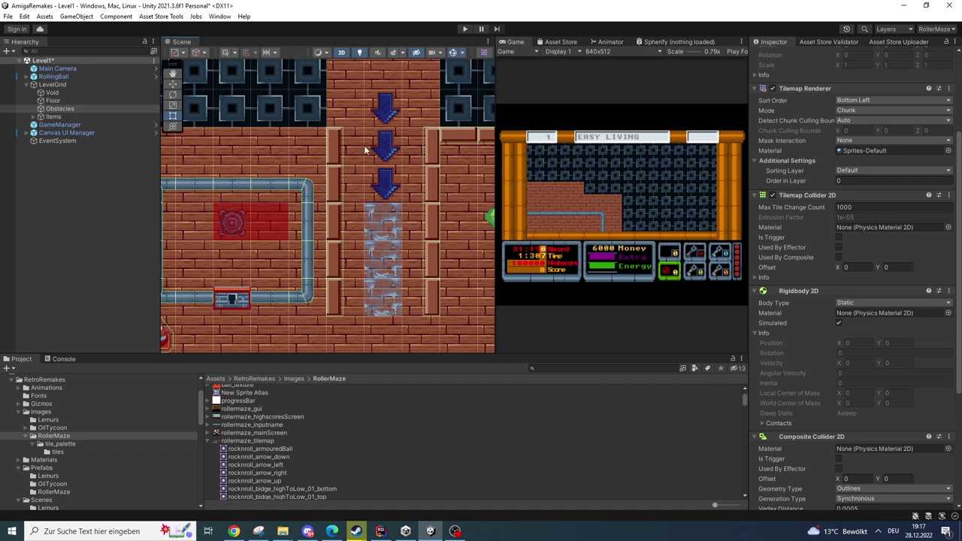
left_click(839, 257)
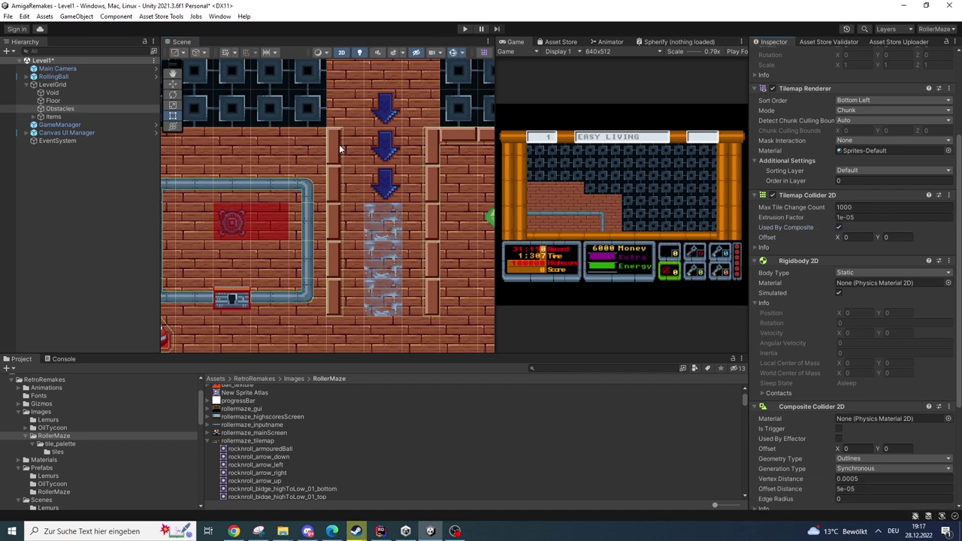
scroll(339, 144, "up", 3)
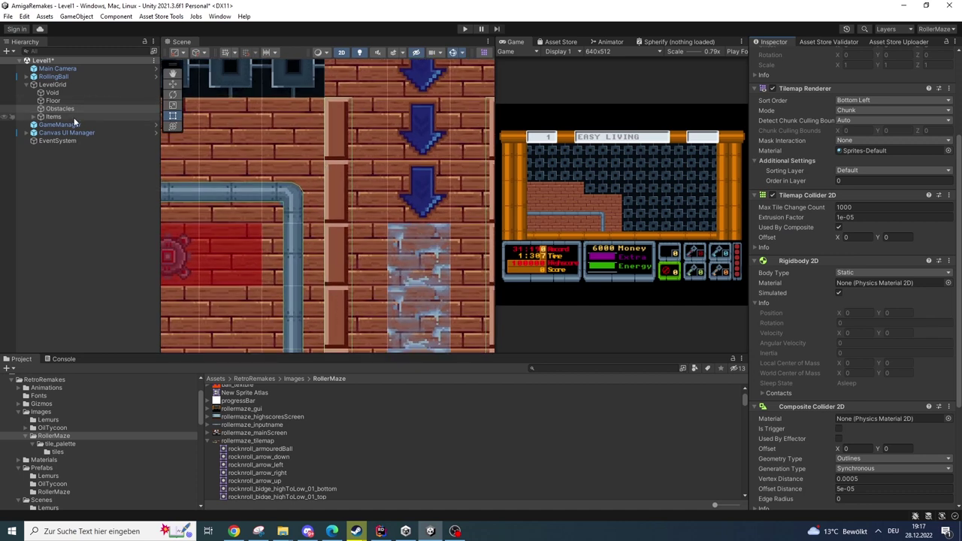
Select Items and move across the level to the upper pipes, coin, red area and gem.
left_click(54, 118)
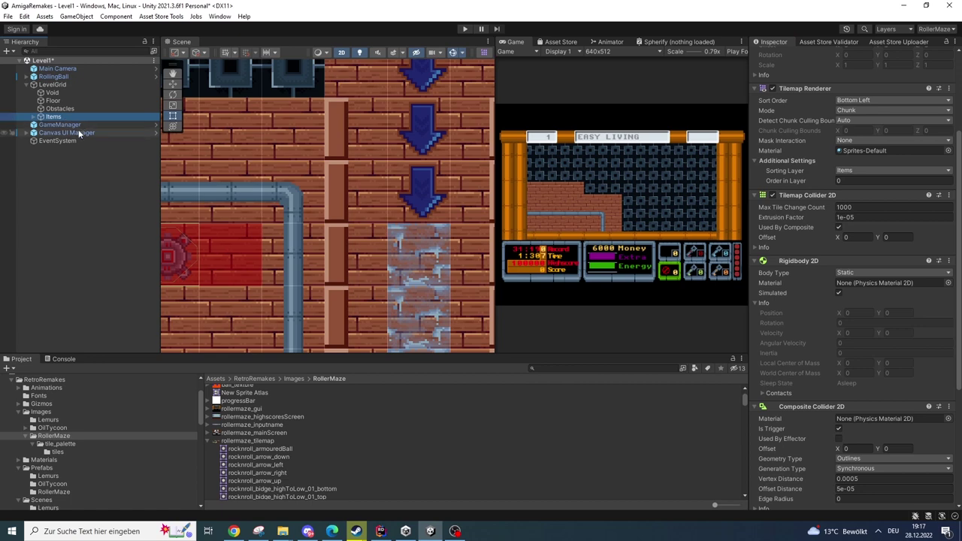
scroll(297, 217, "down", 5)
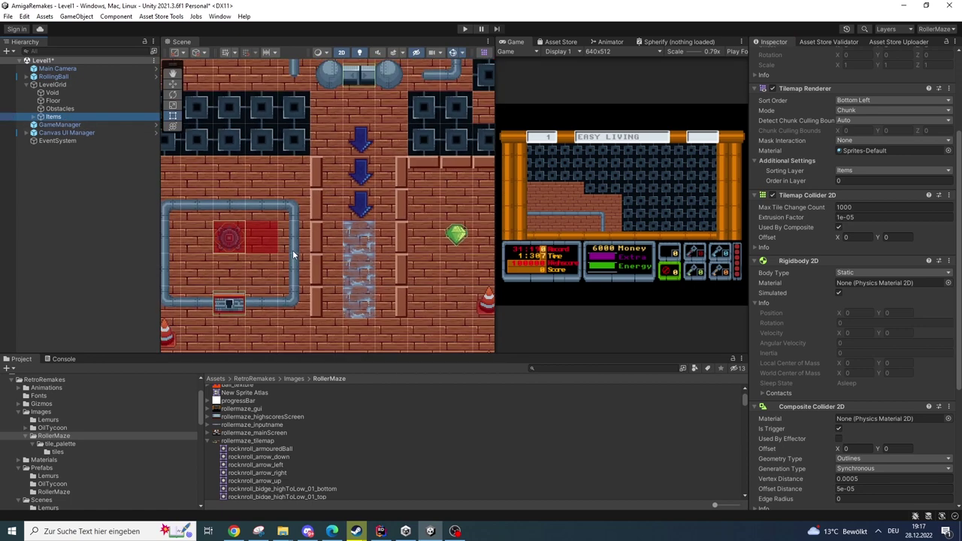
middle_click_drag(306, 184, 227, 234)
middle_click_drag(277, 120, 379, 178)
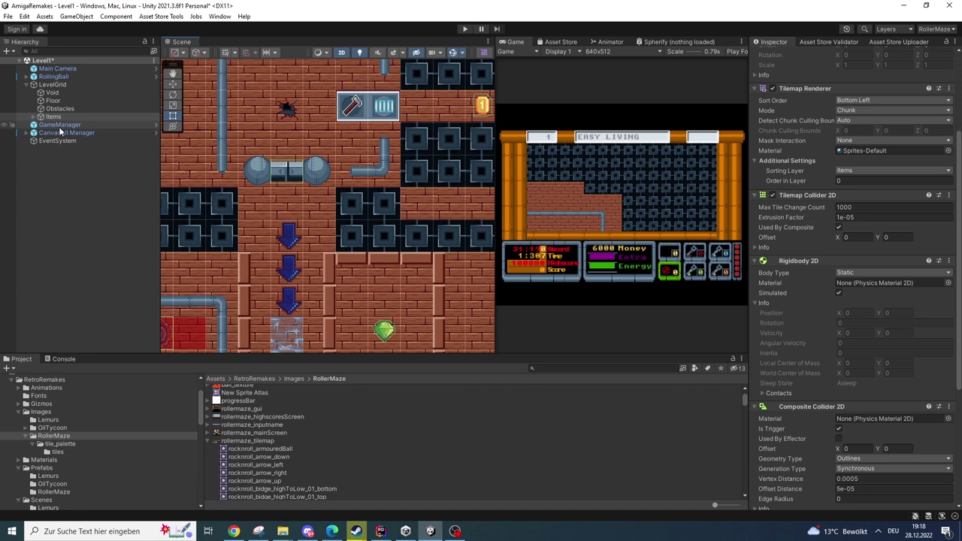
middle_click_drag(248, 240, 333, 155)
middle_click_drag(328, 242, 354, 125)
middle_click_drag(280, 139, 289, 204)
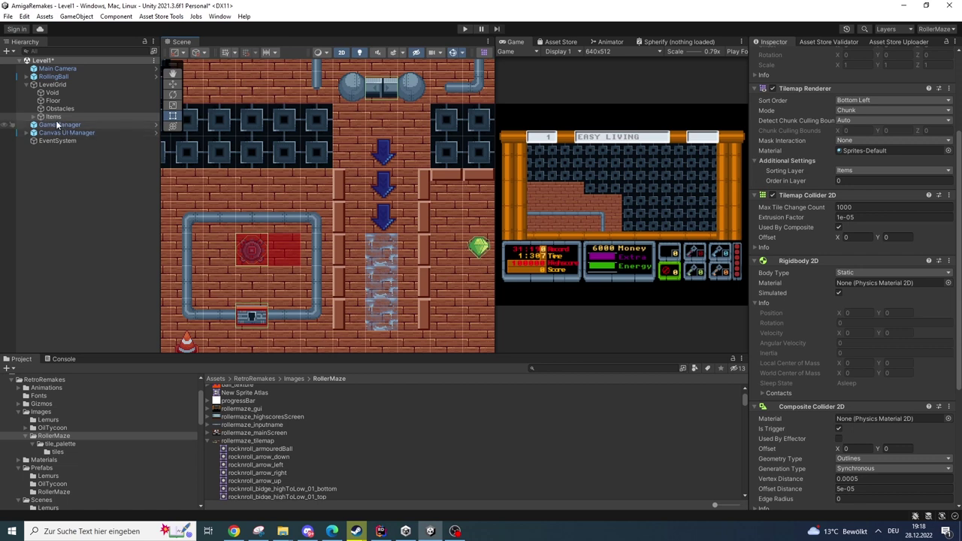
middle_click_drag(394, 282, 260, 262)
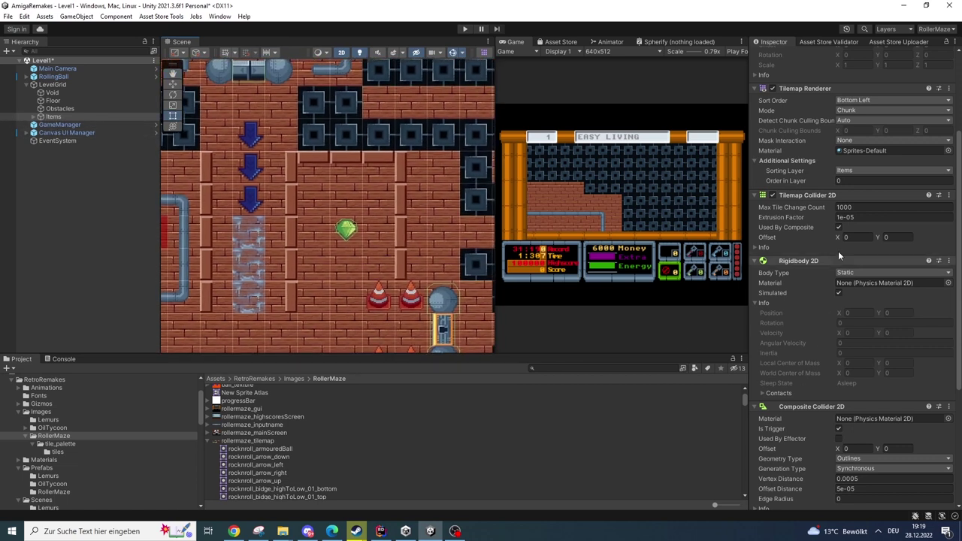
Turn Used By Composite off and back on for the Items collider.
left_click(839, 227)
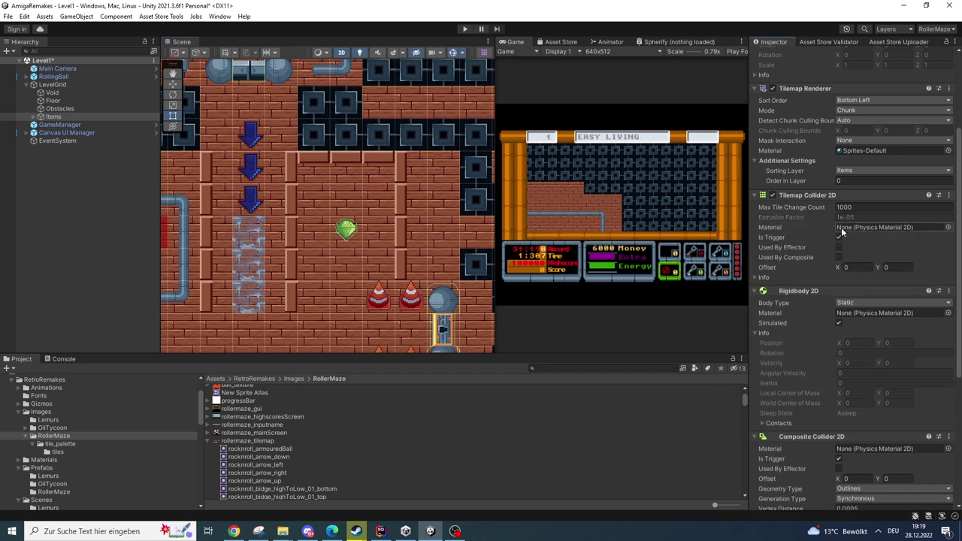
left_click(839, 257)
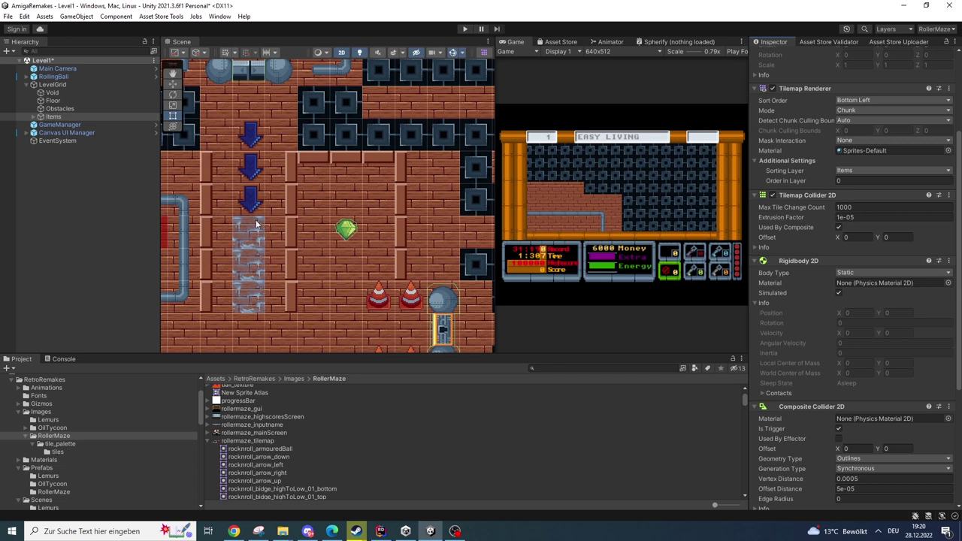
middle_click_drag(234, 215, 393, 198)
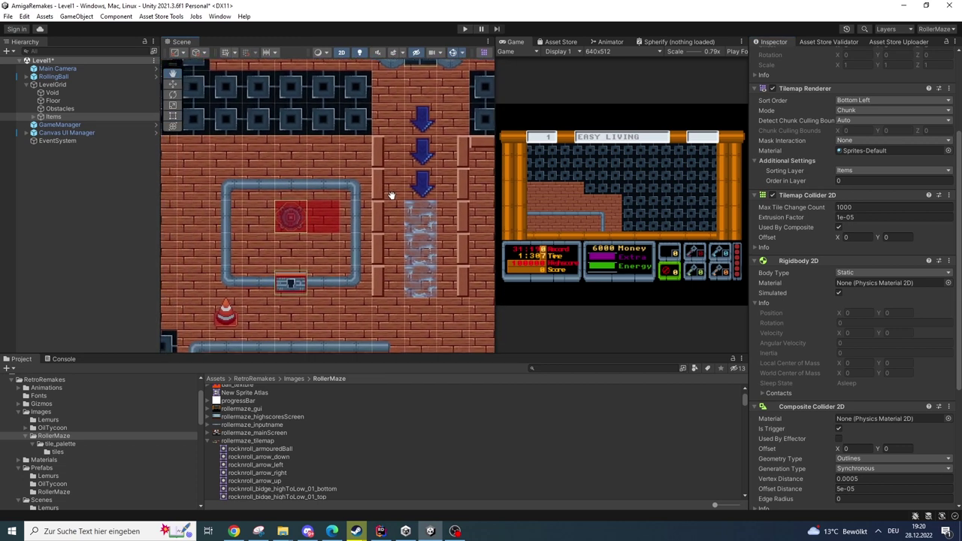
Expand Items and its DataLayer, find the red teleporter, and select the first TeleporterData object.
left_click(34, 118)
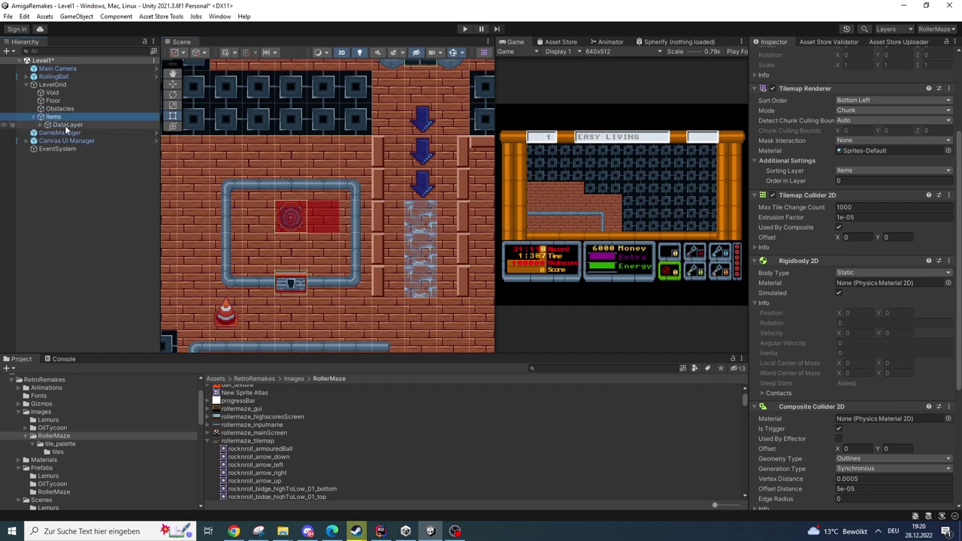
left_click(66, 124)
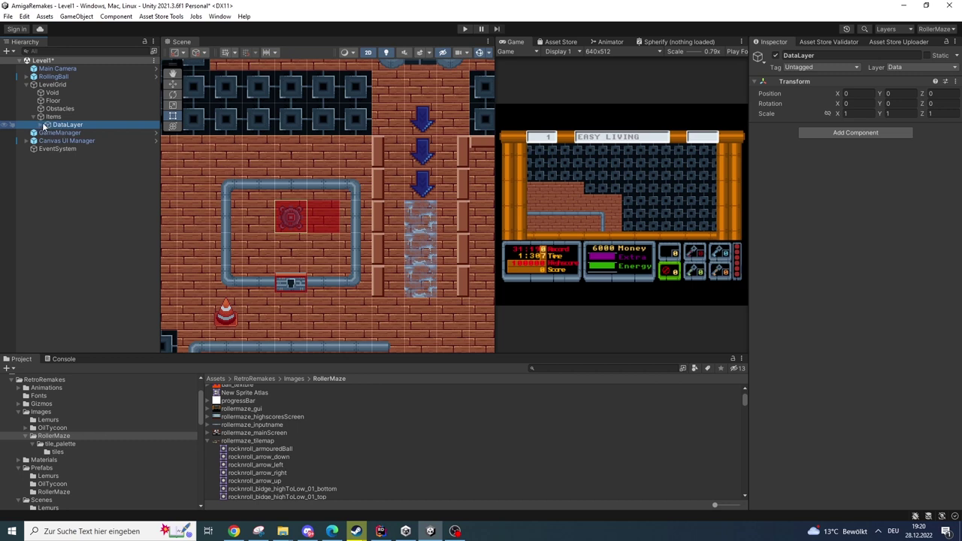
left_click(41, 124)
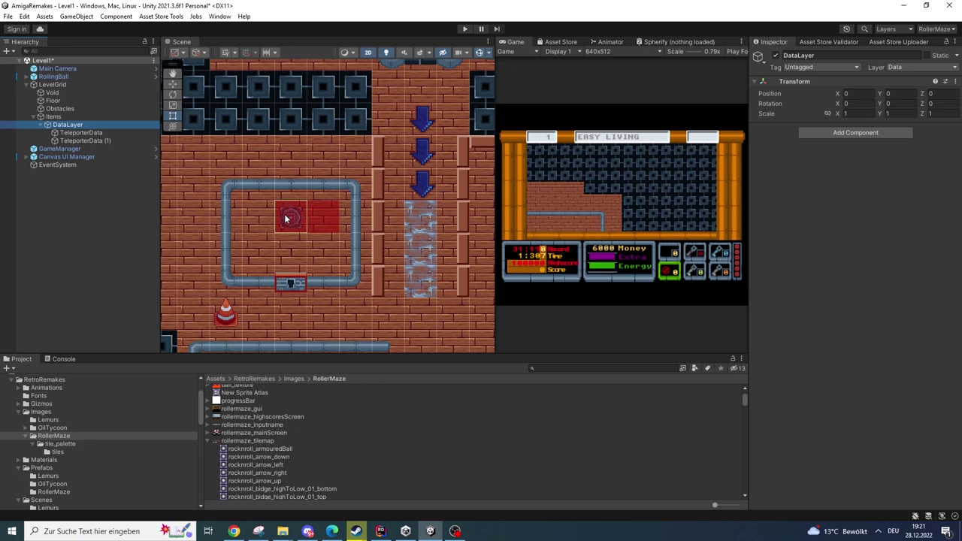
middle_click_drag(267, 243, 260, 194)
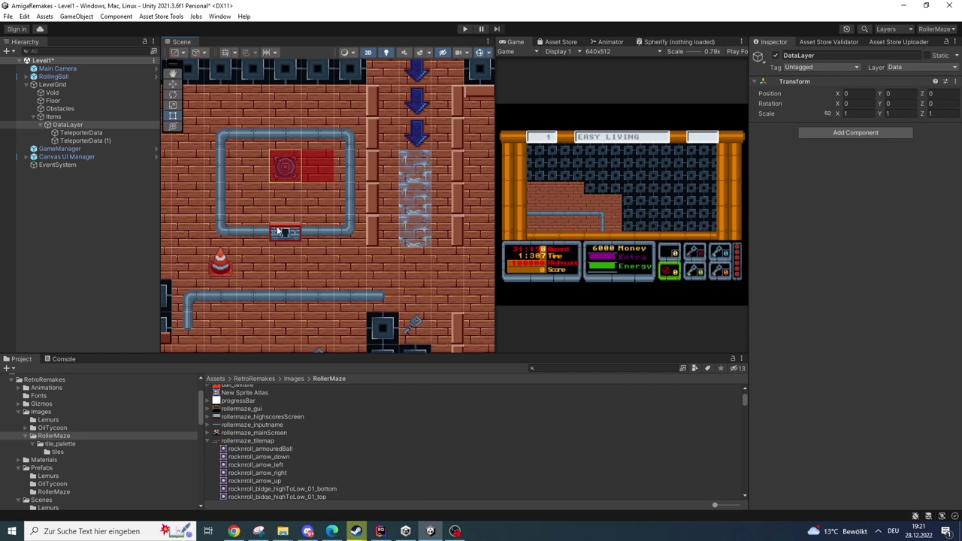
middle_click_drag(316, 245, 218, 265)
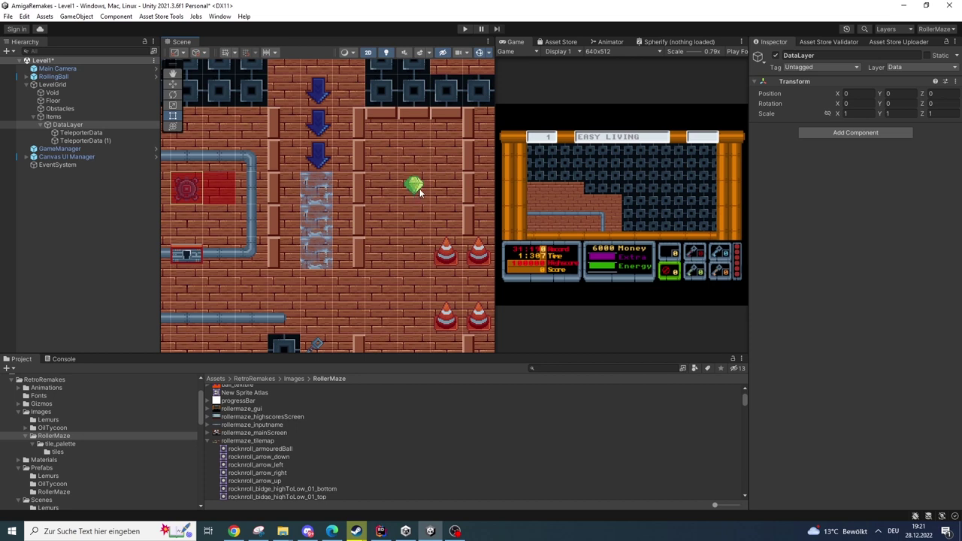
middle_click_drag(247, 194, 343, 208)
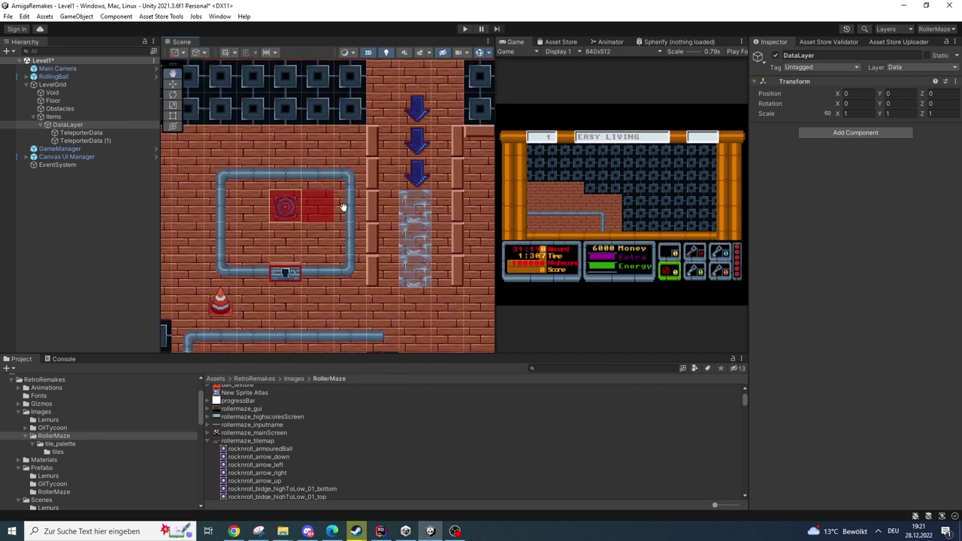
scroll(280, 214, "up", 2)
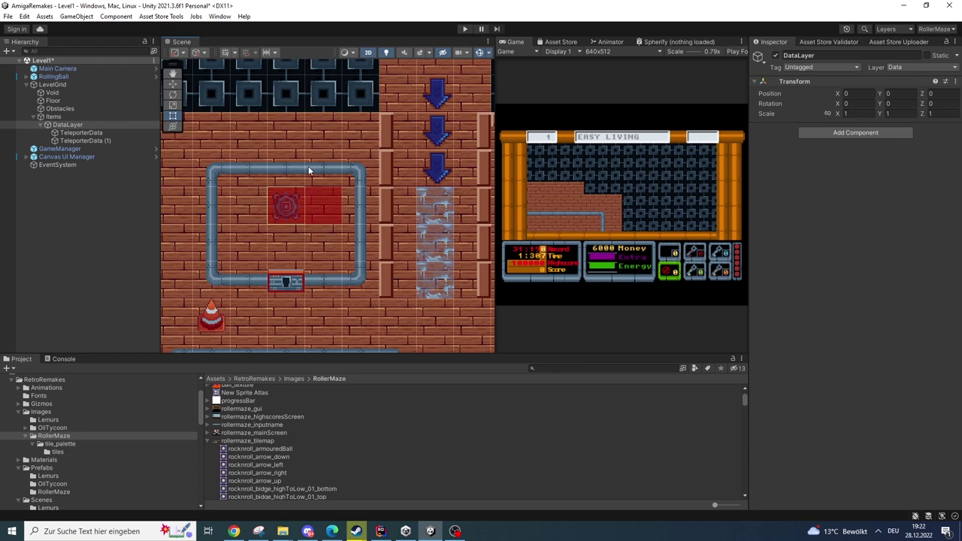
left_click(75, 132)
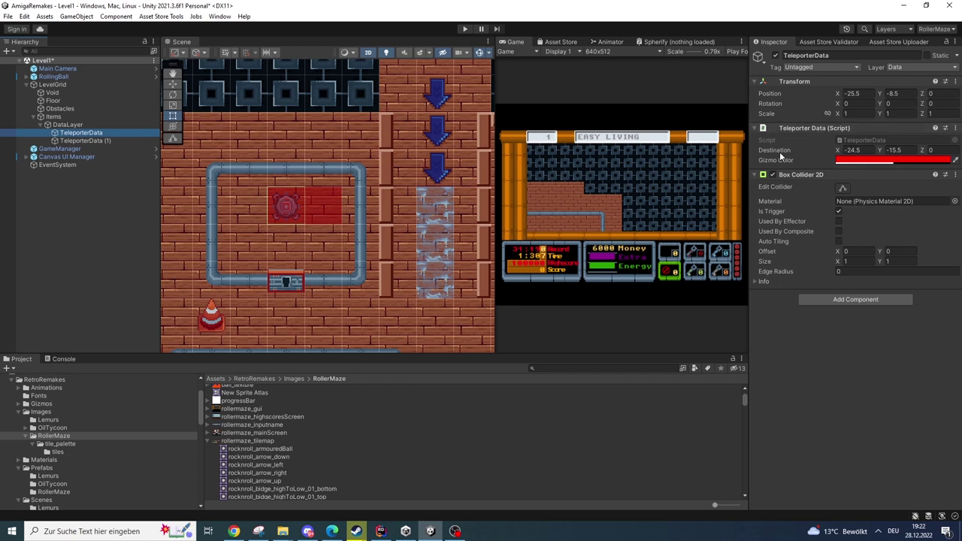
Click into the teleporter's Destination Y field and pan to its destination area.
left_click(889, 150)
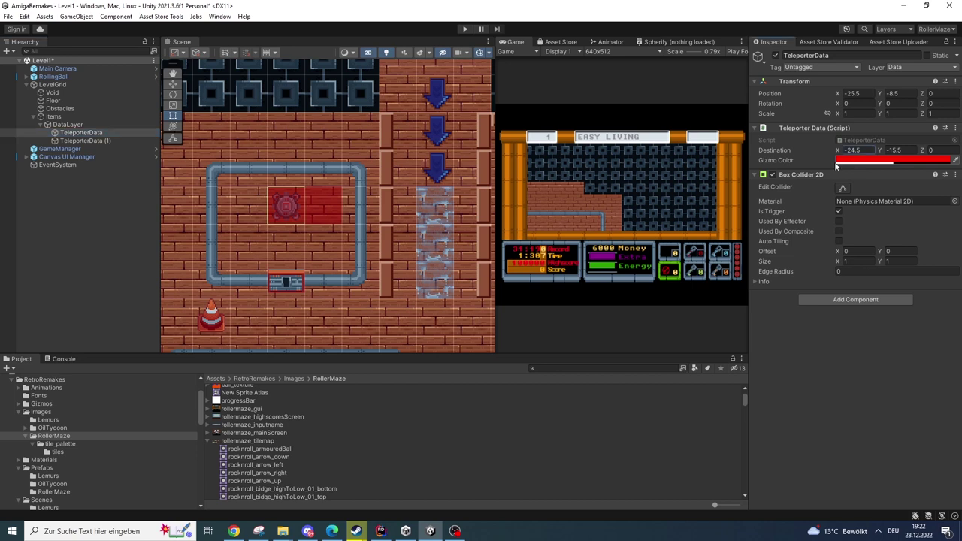
middle_click_drag(382, 264, 308, 168)
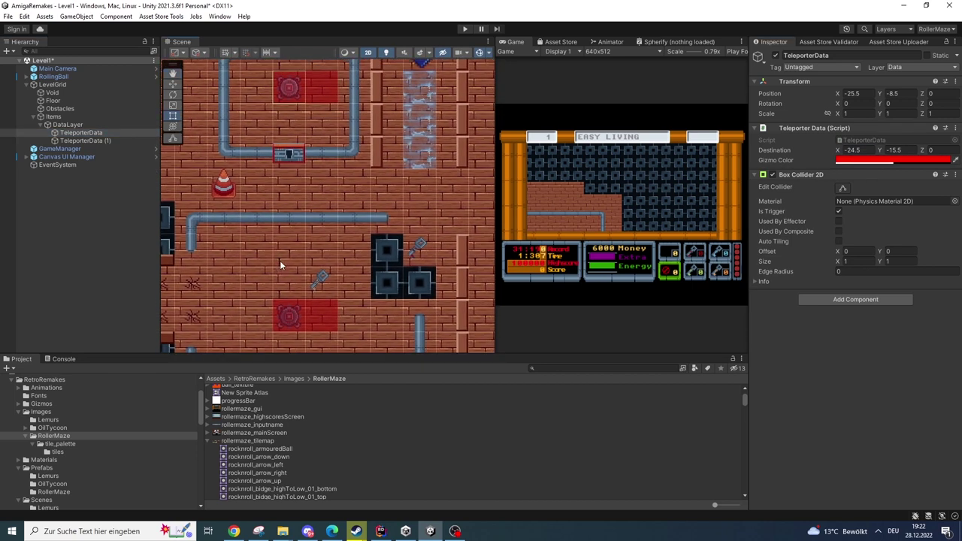
Change the first teleporter's Gizmo Color from red to blue in the colour picker.
left_click(863, 162)
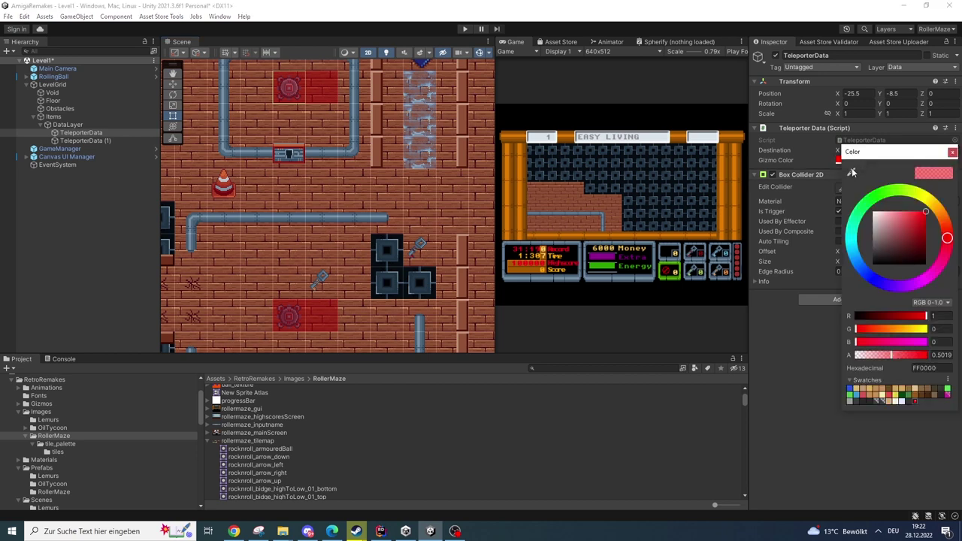
left_click(872, 283)
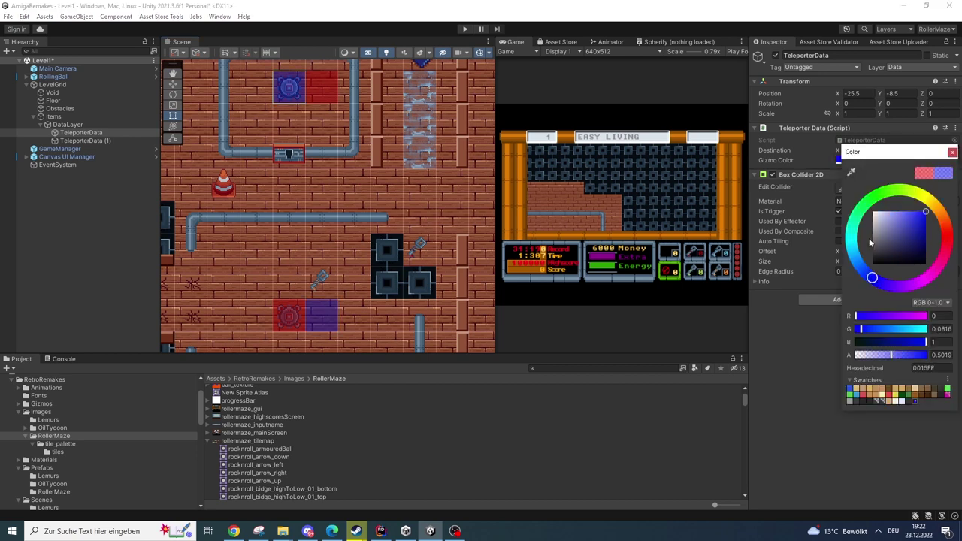
left_click(953, 154)
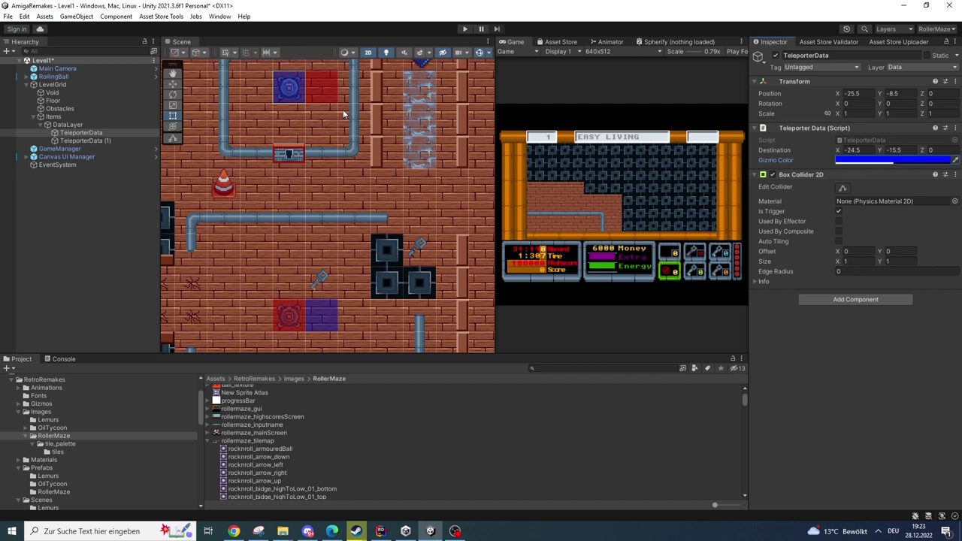
mouse_move(835, 153)
left_mouse_down()
mouse_move(848, 164)
mouse_move(837, 167)
left_mouse_up()
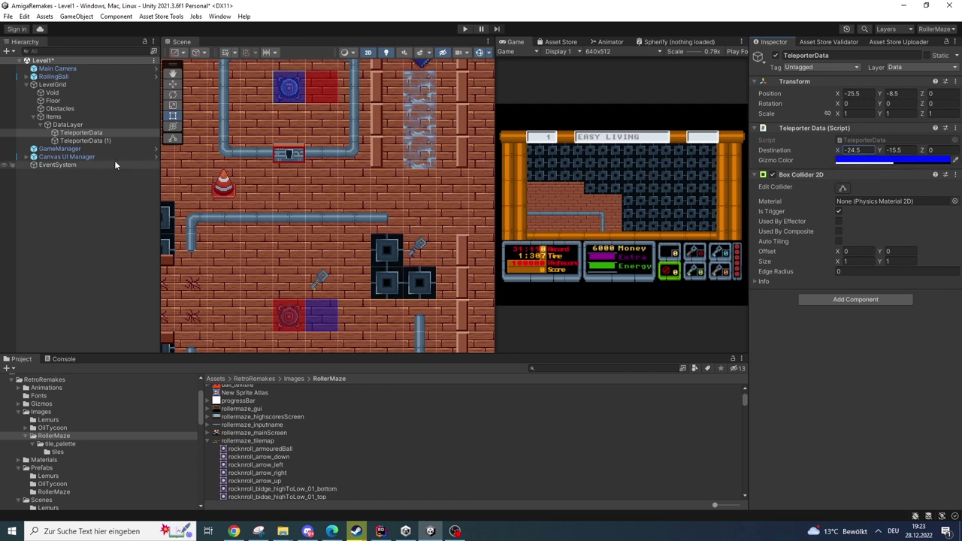
middle_click_drag(289, 133, 308, 152)
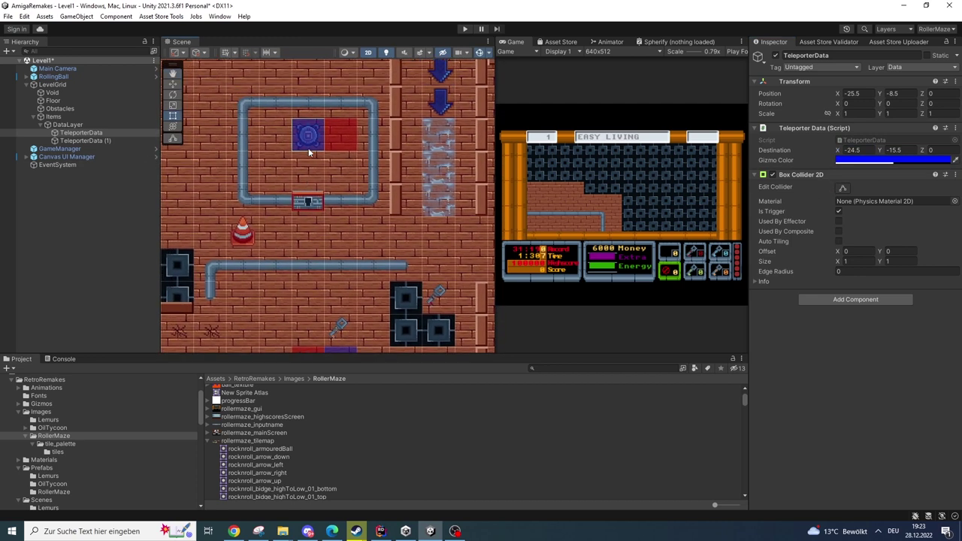
left_click(90, 132)
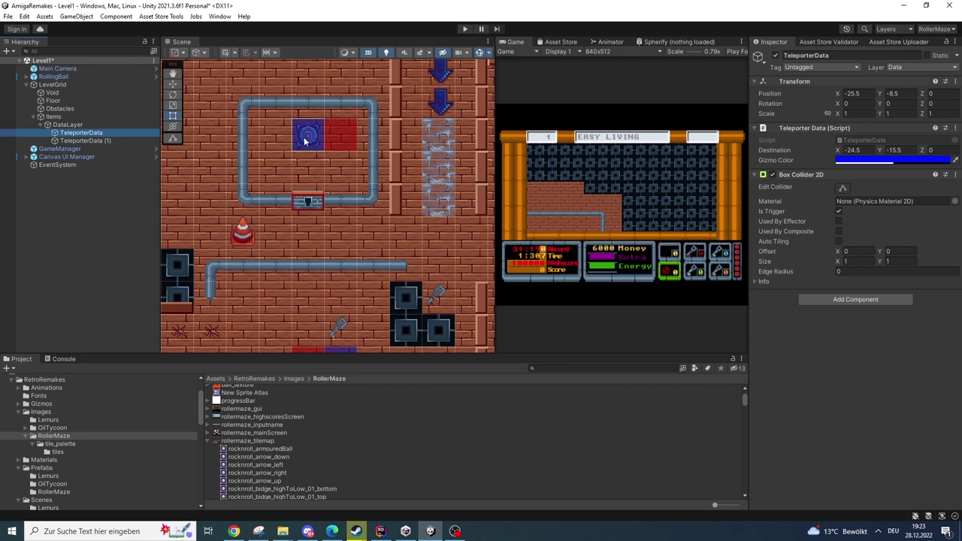
left_click(82, 141)
left_click(85, 133)
key("Down")
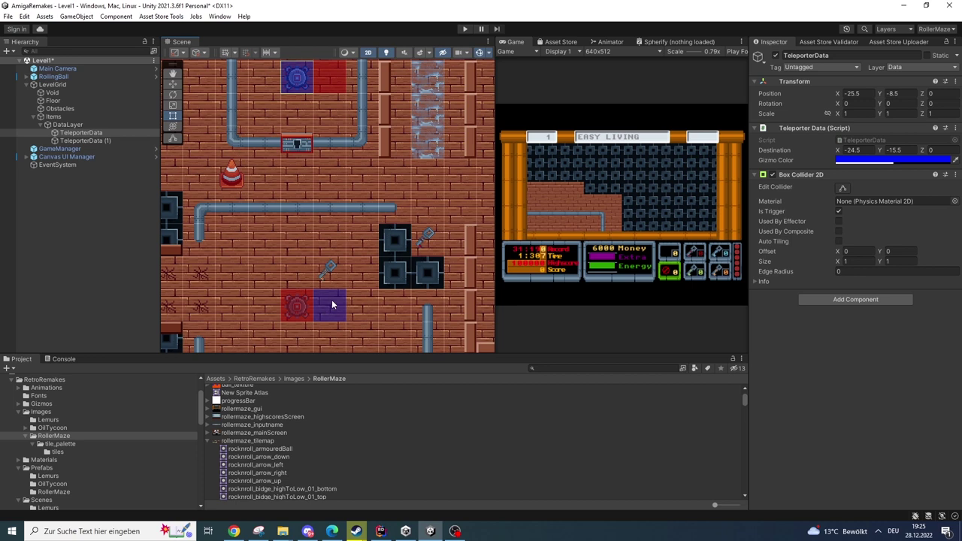
scroll(96, 449, "down", 5)
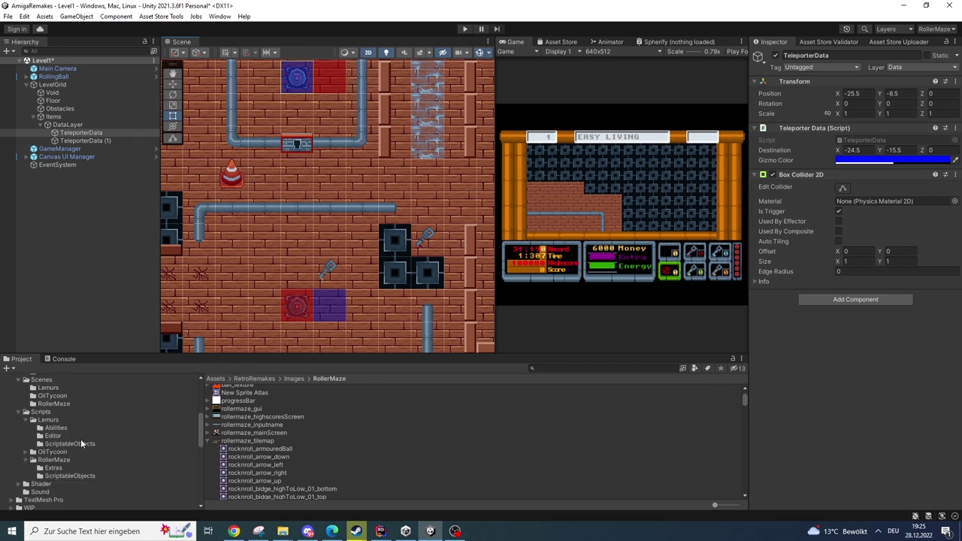
Open the Level2 scene from the RollerMaze folder, discarding Level1's unsaved changes.
left_click(54, 403)
double_click(229, 396)
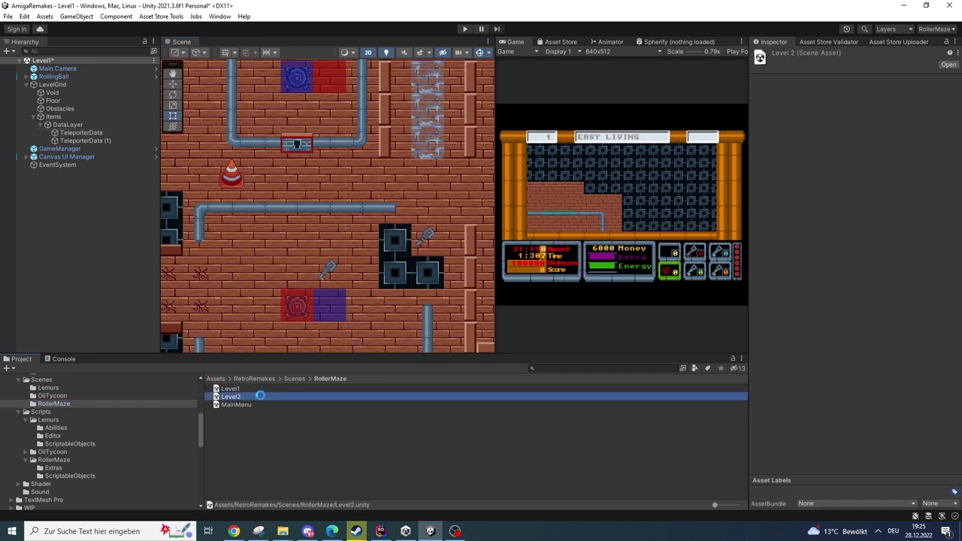
left_click(511, 289)
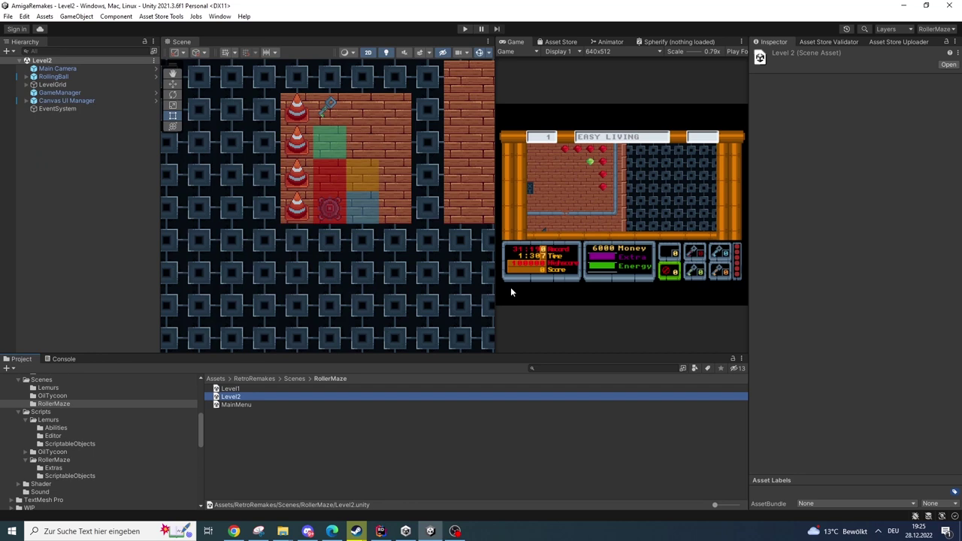
Survey Level2's teleporter blocks and explosion tiles, then expand LevelGrid to show its tilemaps.
middle_click_drag(370, 151, 340, 213)
middle_click_drag(290, 153, 296, 254)
middle_click_drag(288, 97, 328, 199)
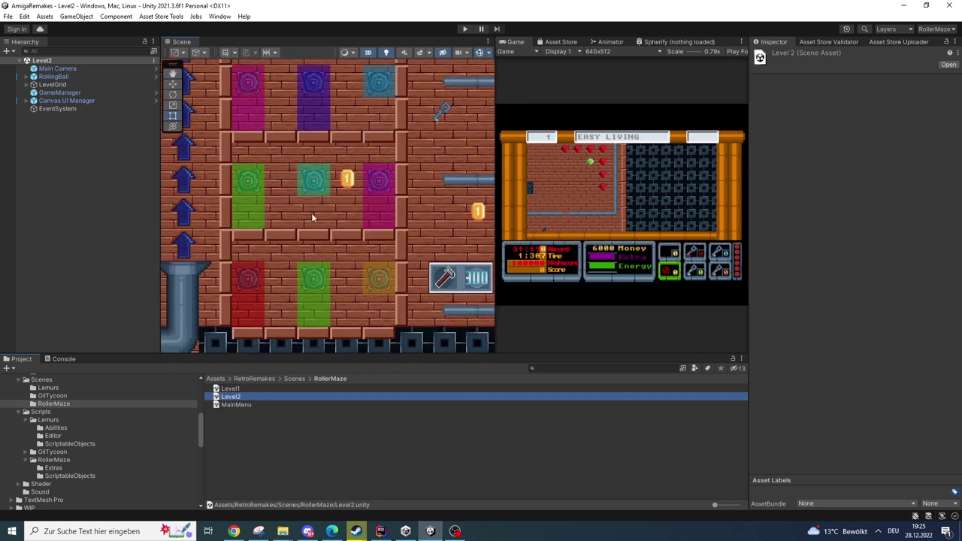
middle_click_drag(363, 212, 204, 209)
middle_click_drag(384, 163, 290, 221)
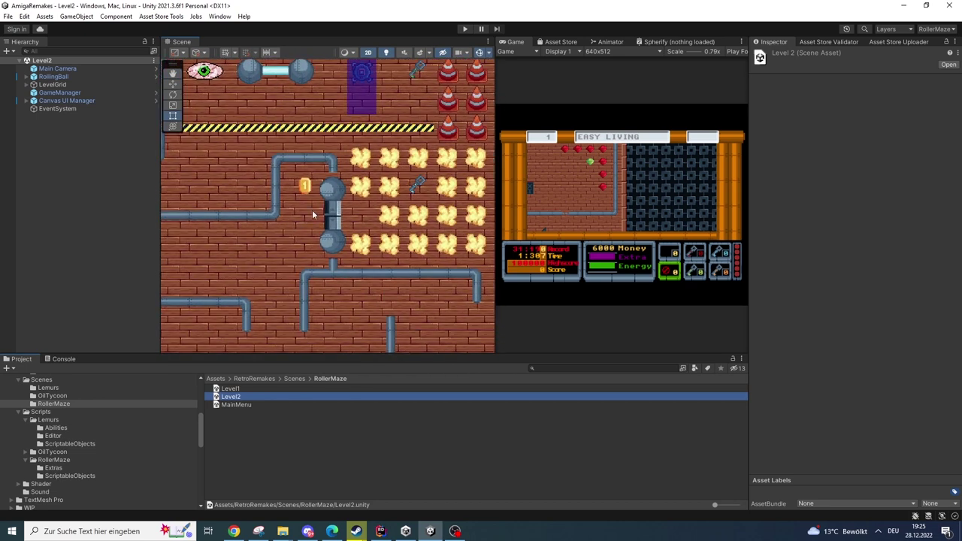
left_click(26, 85)
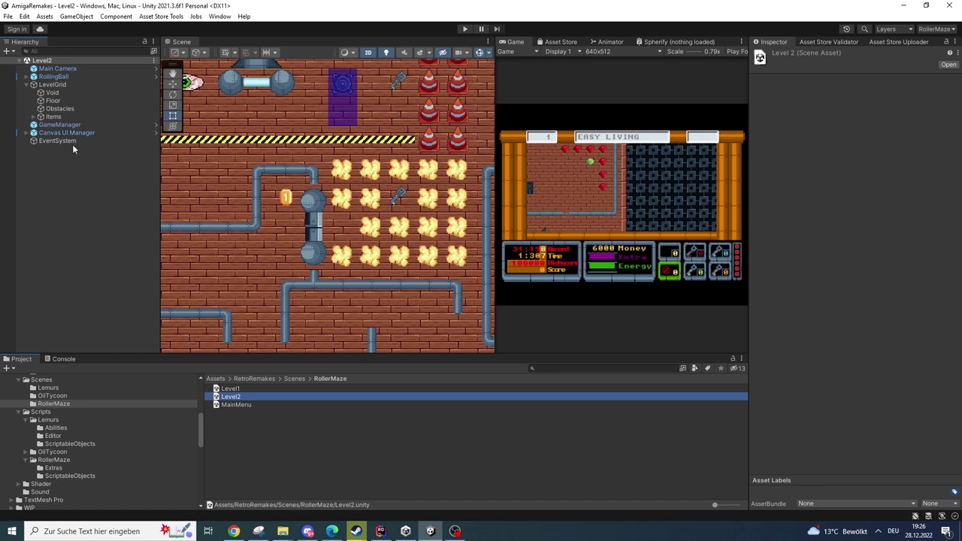
Run Level2 'Small But Long' in Play mode and pause it mid-play.
left_click(465, 28)
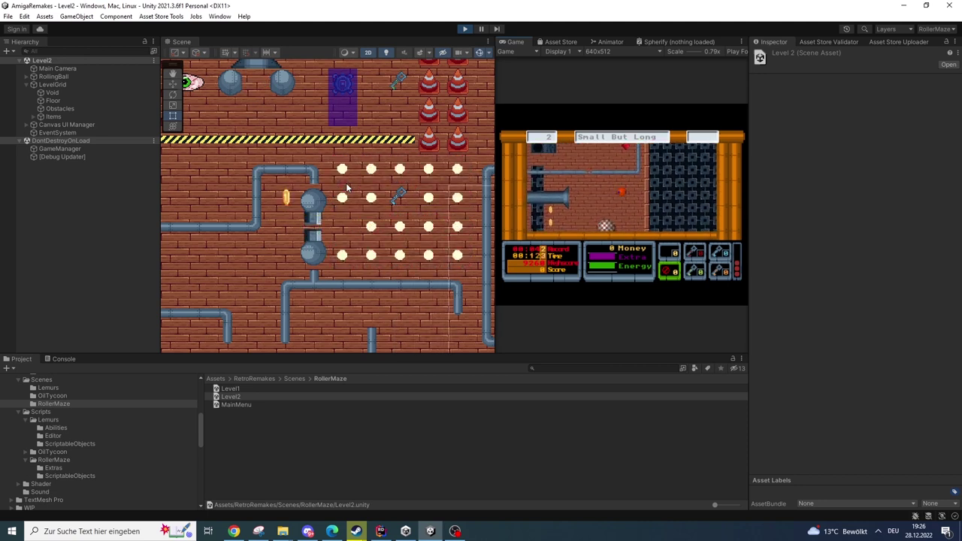
left_click(482, 28)
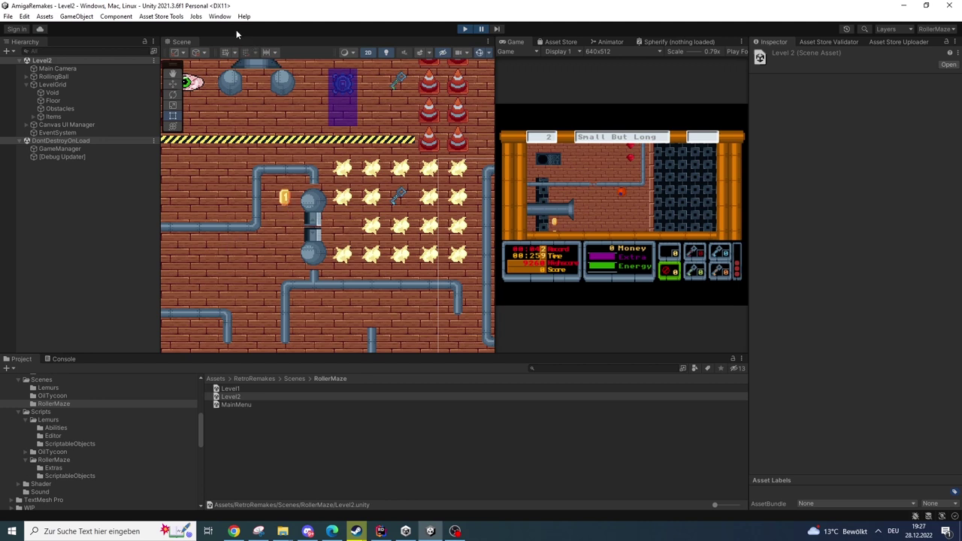
left_click(221, 16)
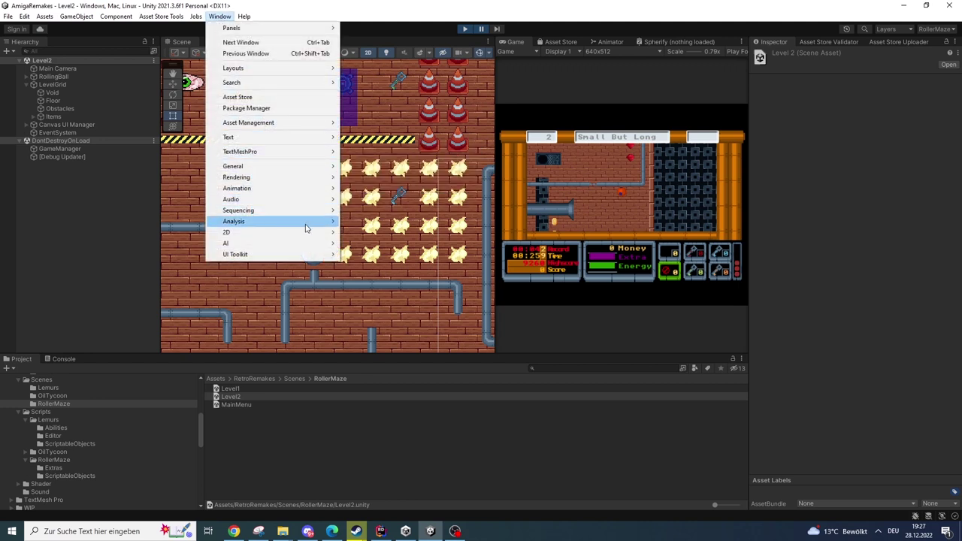
Open the Tile Palette and pick the coin tile for painting.
left_click(369, 243)
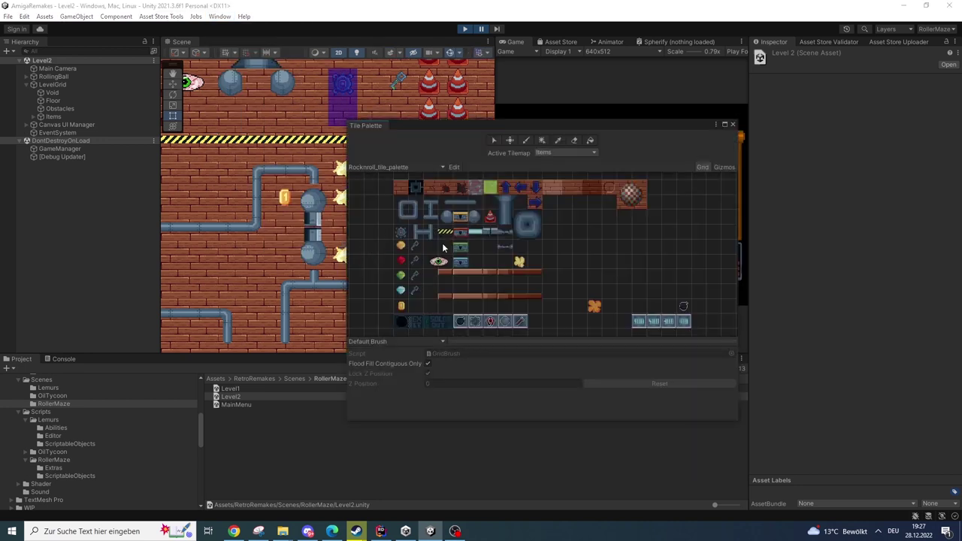
left_click(401, 307)
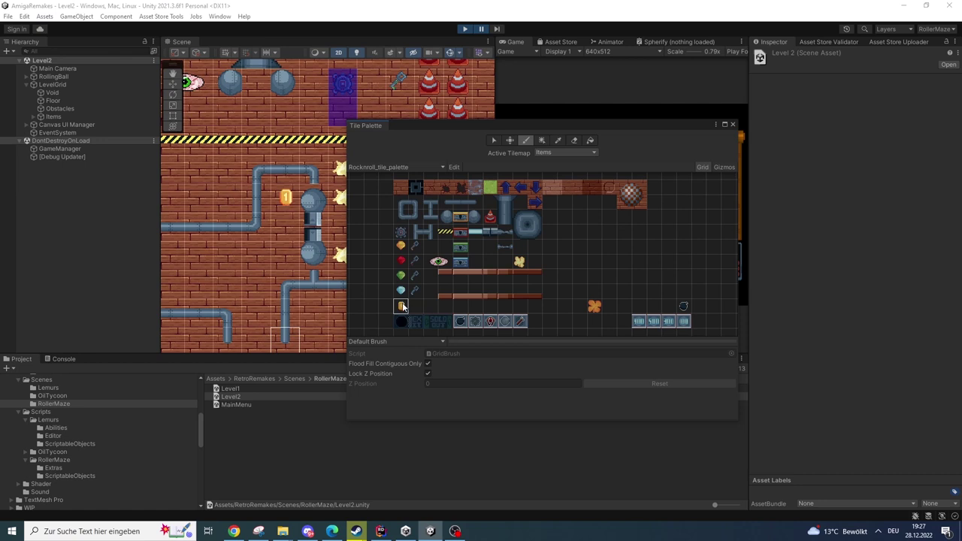
scroll(73, 413, "up", 3)
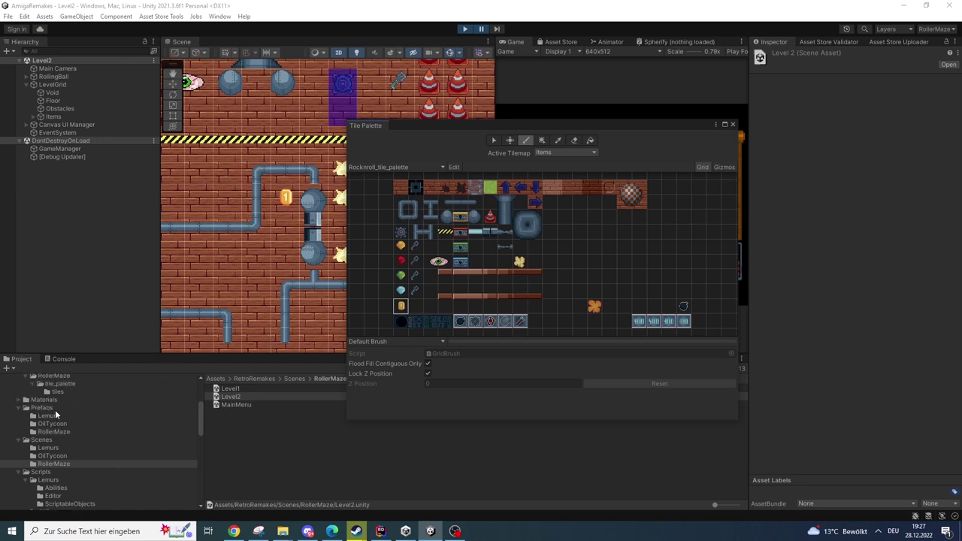
scroll(55, 410, "up", 2)
Select the rollermaze_tilemap sprite sheet in the Images/RollerMaze folder.
left_click(58, 407)
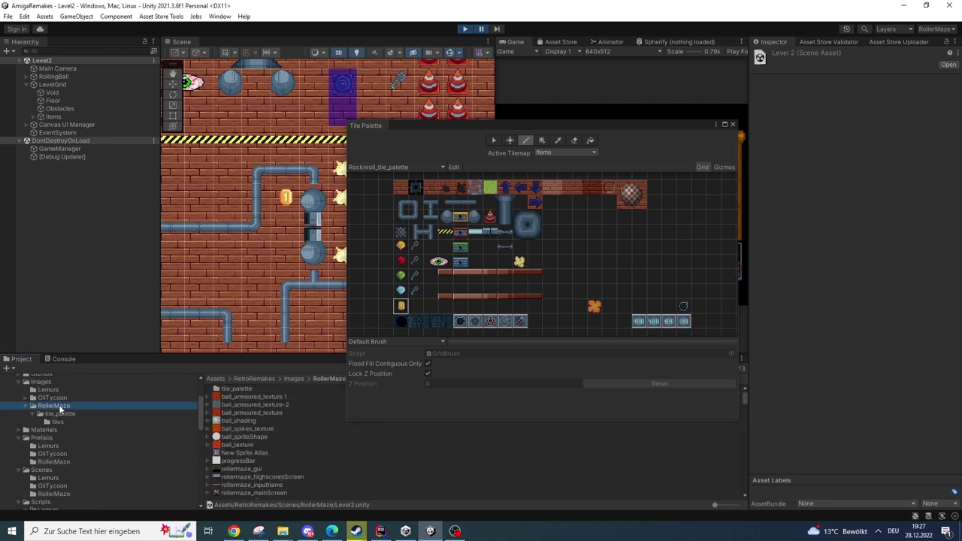
scroll(249, 468, "down", 2)
scroll(250, 466, "up", 2)
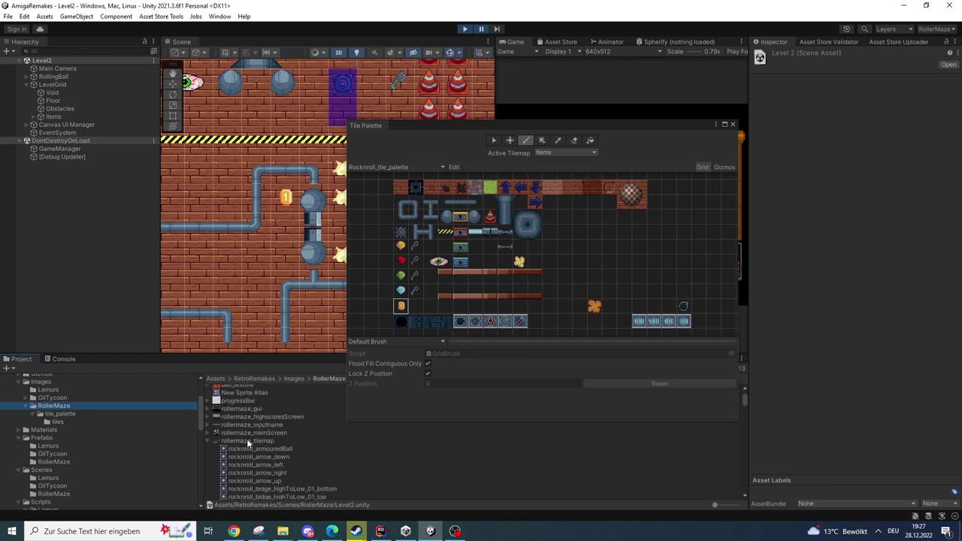
left_click(304, 439)
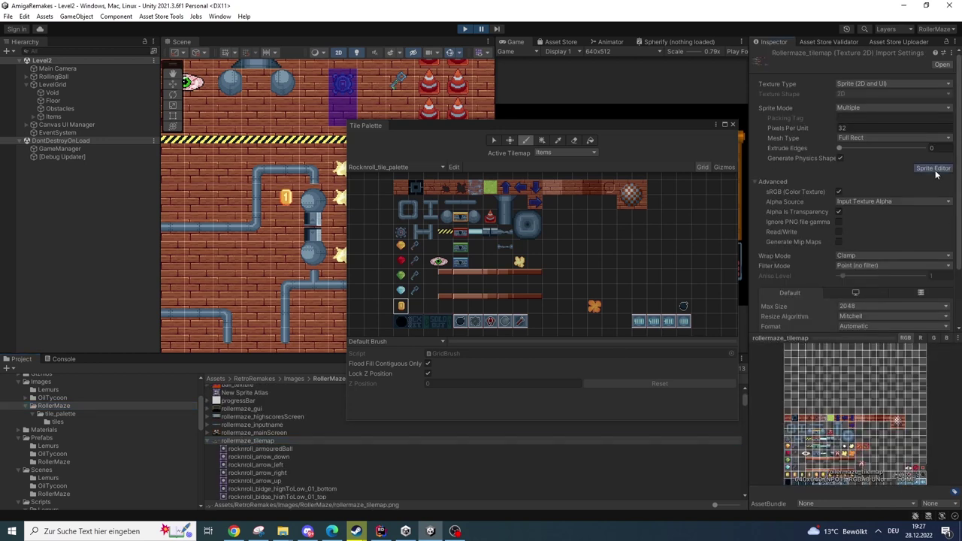
Open and close the Sprite Editor on the rollermaze_tilemap sheet.
left_click(933, 168)
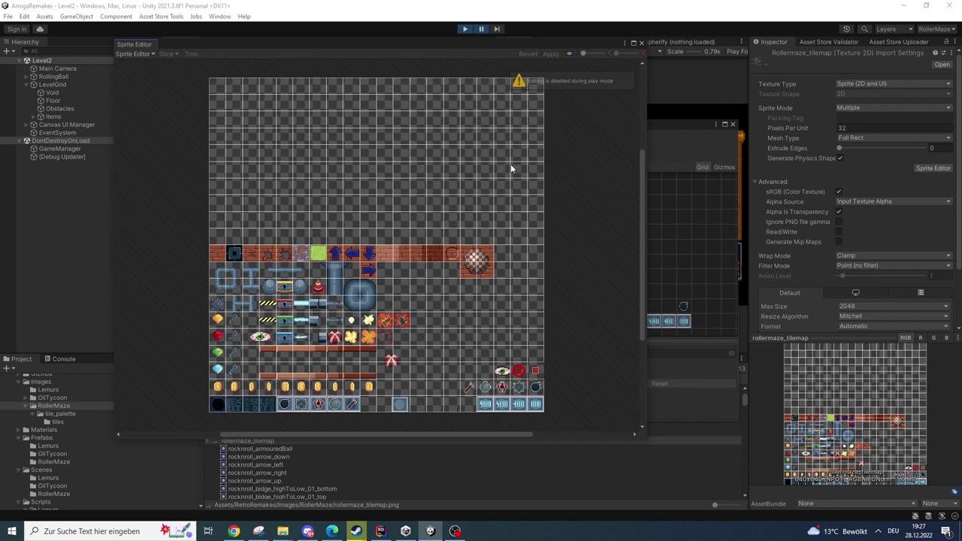
left_click(641, 43)
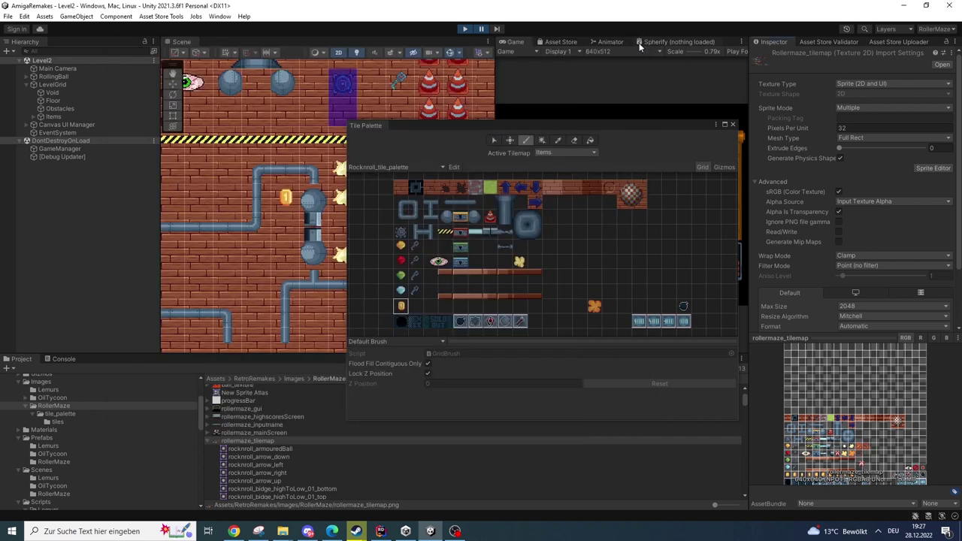
scroll(245, 466, "down", 10)
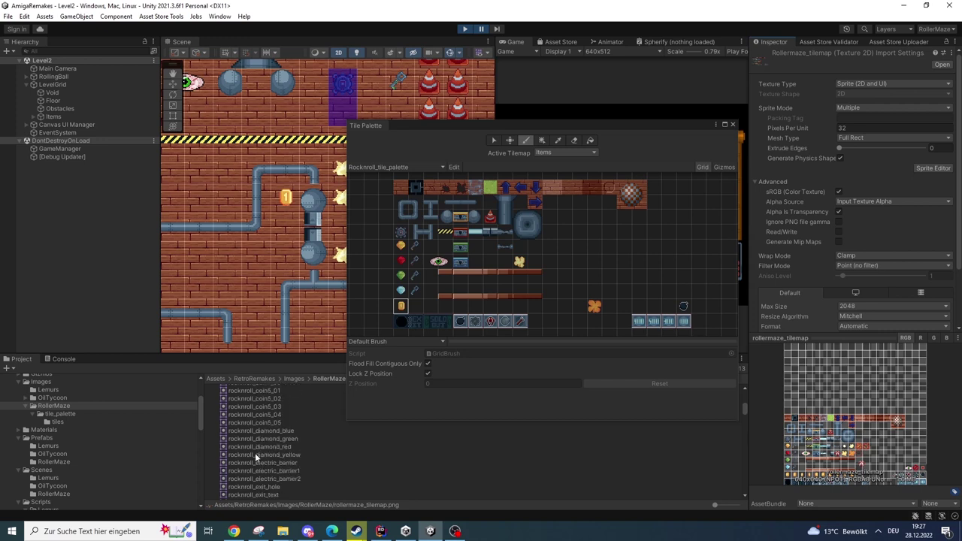
scroll(255, 452, "up", 3)
Drag the five coin1 sprites onto the Tile Palette, cancelling the folder dialog.
left_click(272, 412)
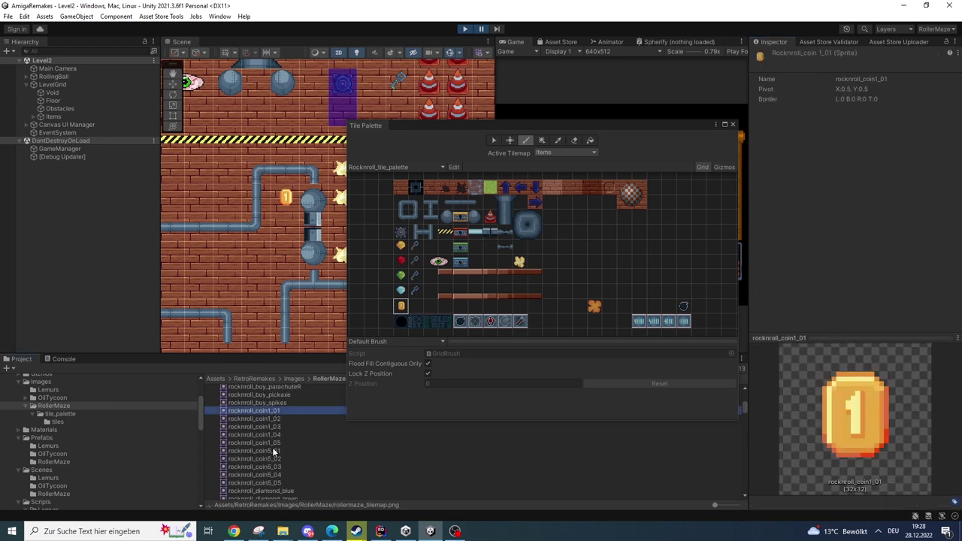
left_click(274, 444, "shift")
left_click_drag(251, 415, 610, 273)
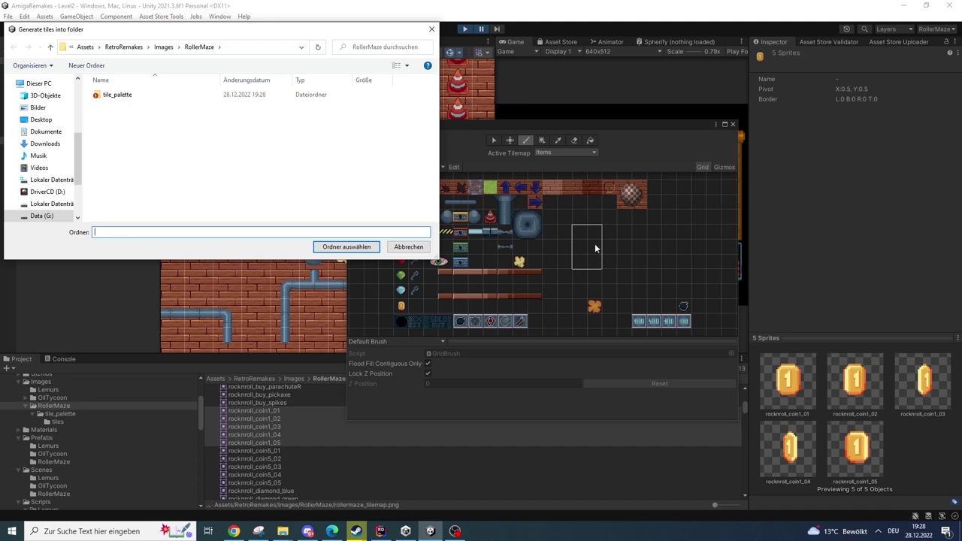
left_click(408, 247)
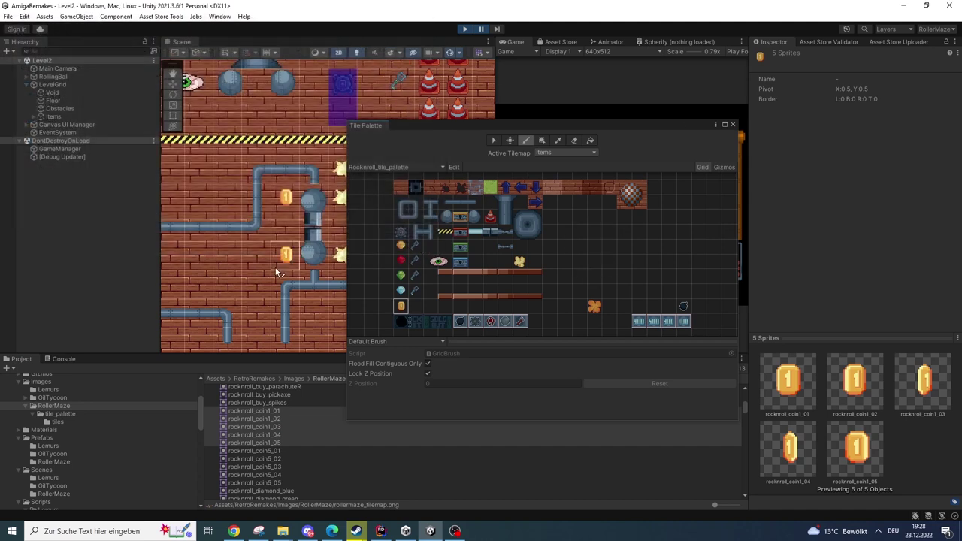
Open the tile_palette tiles folder and inspect the rocknroll_buy_parachute tile.
left_click(56, 422)
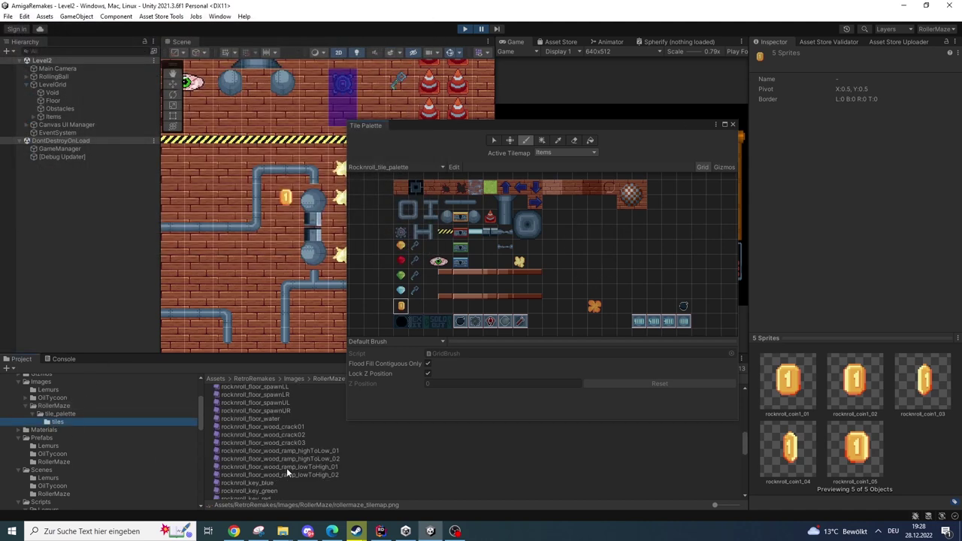
scroll(288, 466, "up", 5)
left_click(255, 439)
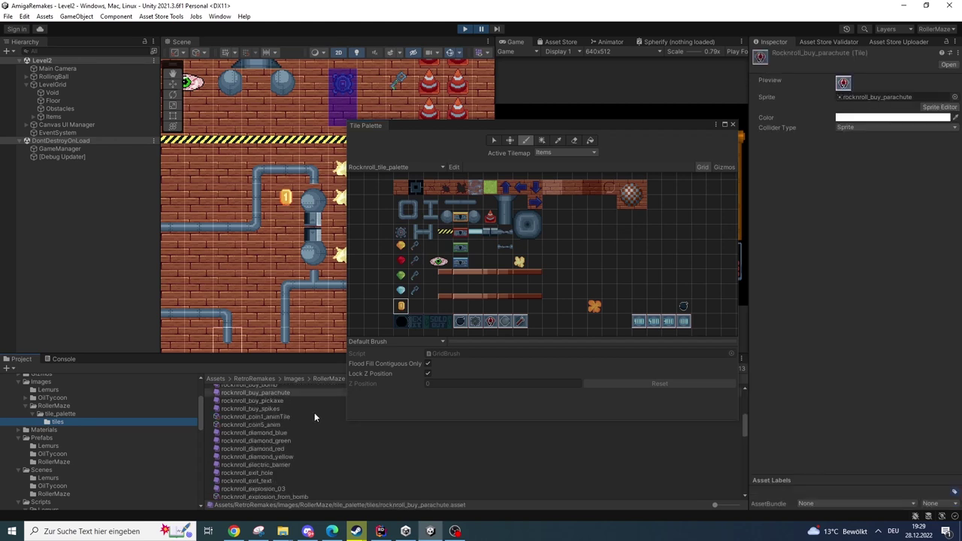
Create a new Animated Tile asset in the tiles folder, keeping its default name.
right_click(315, 414)
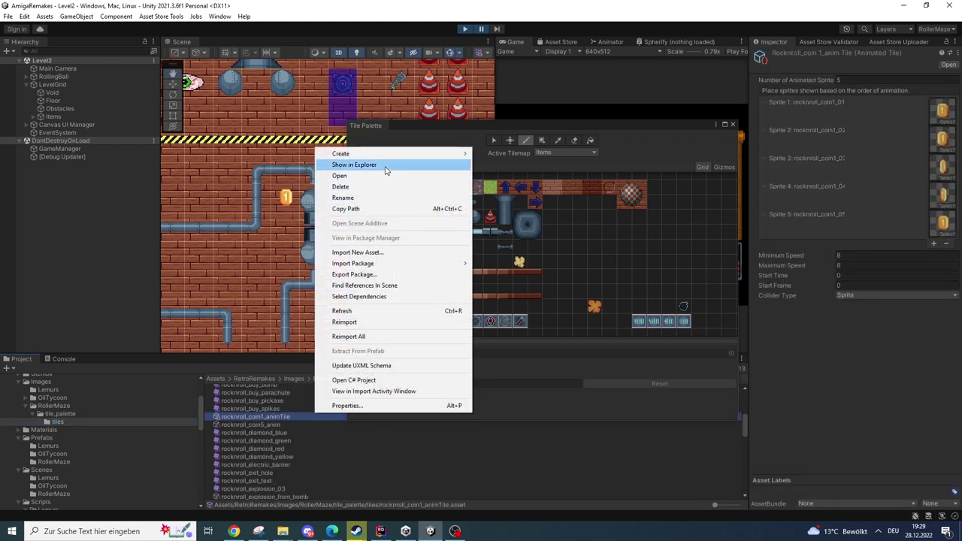
mouse_move(421, 155)
mouse_move(524, 70)
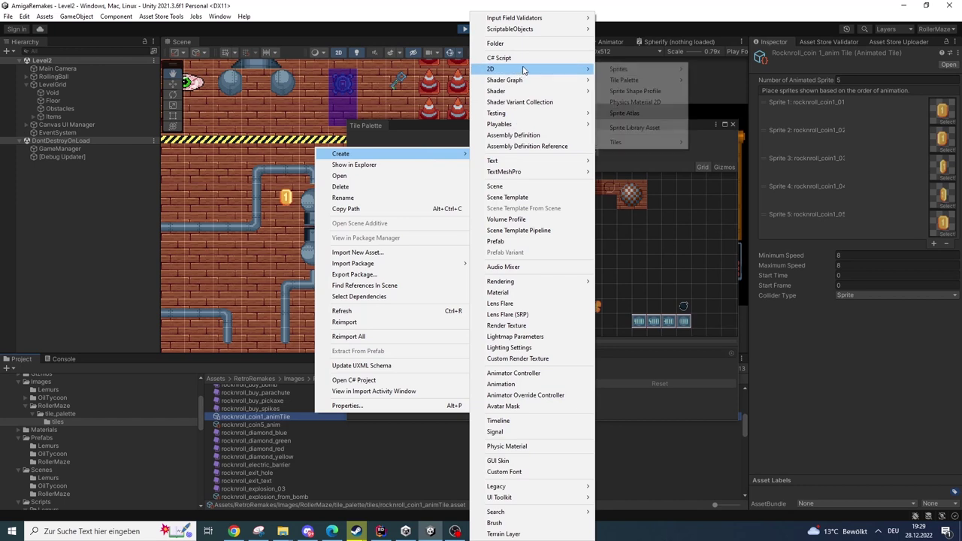
mouse_move(652, 142)
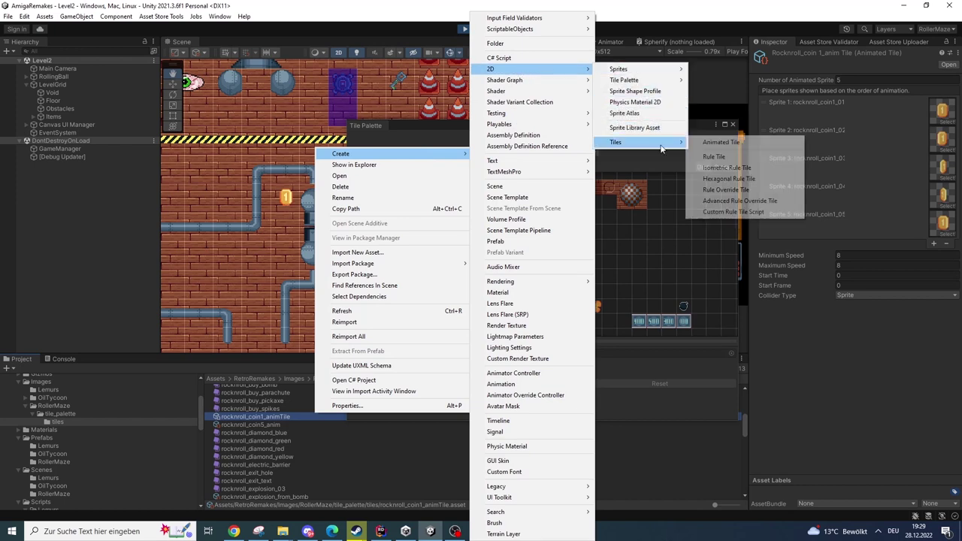
left_click(718, 143)
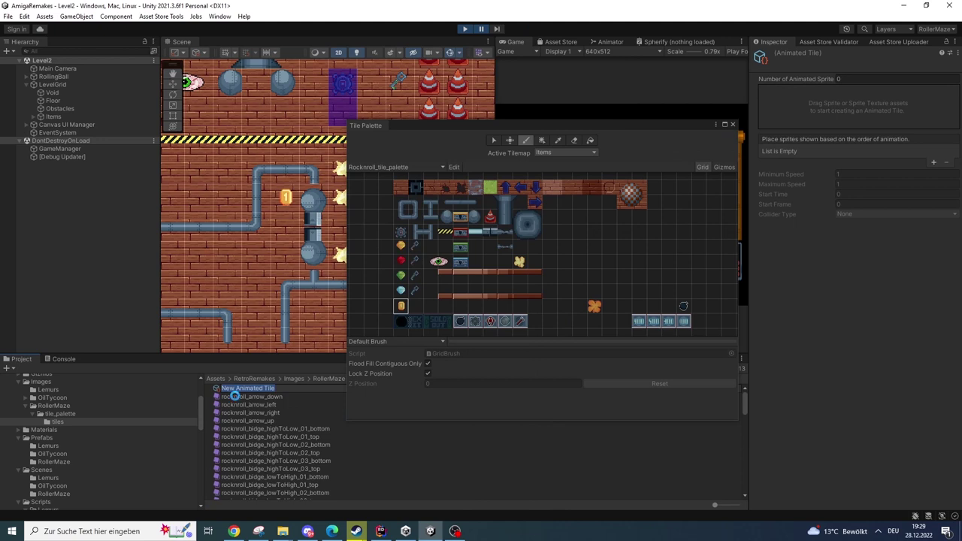
key("Return")
Inspect rocknroll_coin1_animTile's five coin1 sprites at speed 8, then close the Tile Palette.
scroll(239, 410, "down", 4)
scroll(241, 421, "up", 2)
scroll(237, 429, "down", 7)
scroll(240, 436, "up", 4)
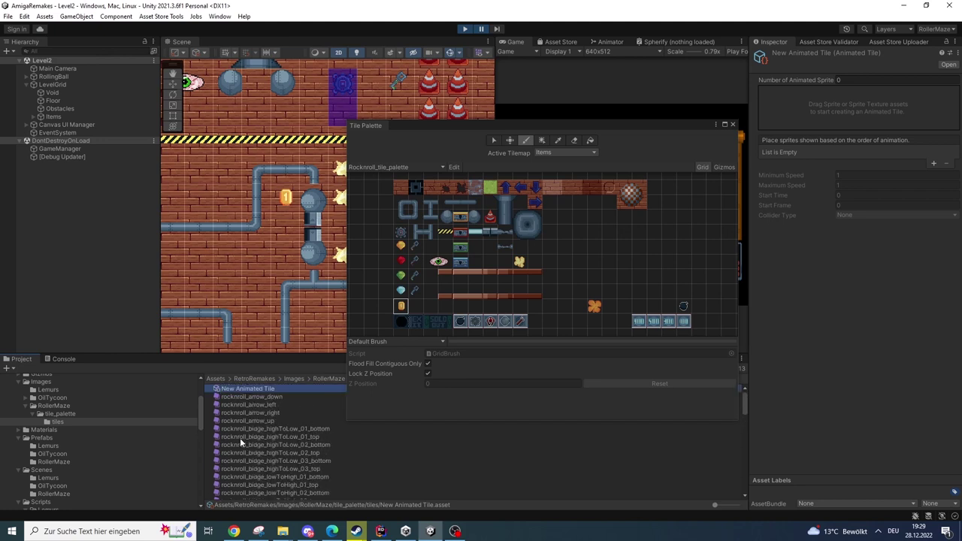
scroll(240, 438, "down", 2)
scroll(237, 443, "up", 2)
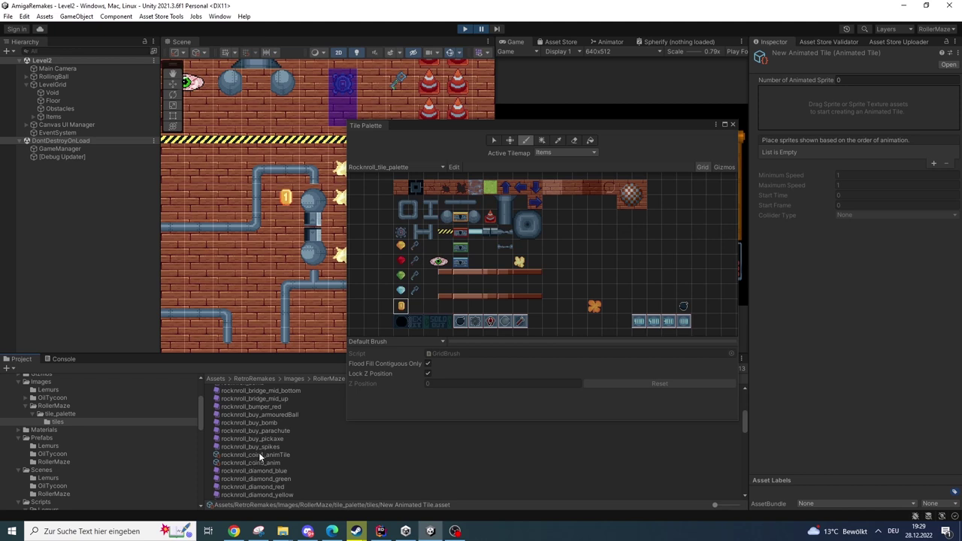
left_click(259, 456)
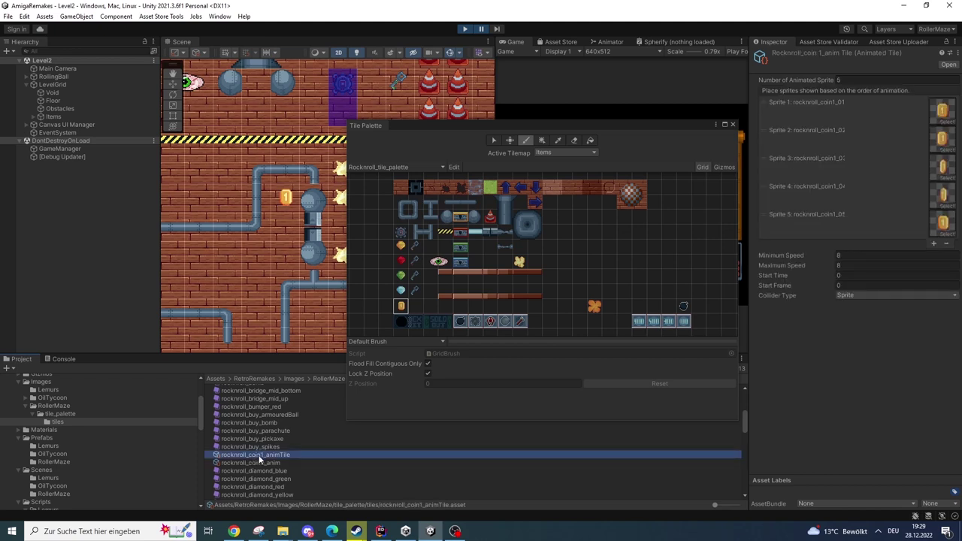
left_click(733, 125)
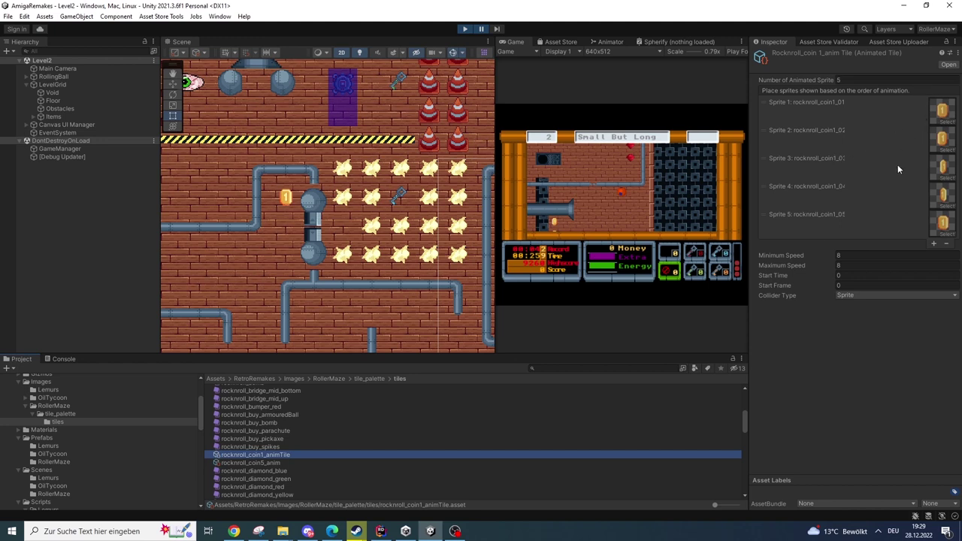
Add two empty sprite slots to the coin animation, then remove both again.
left_click(934, 245)
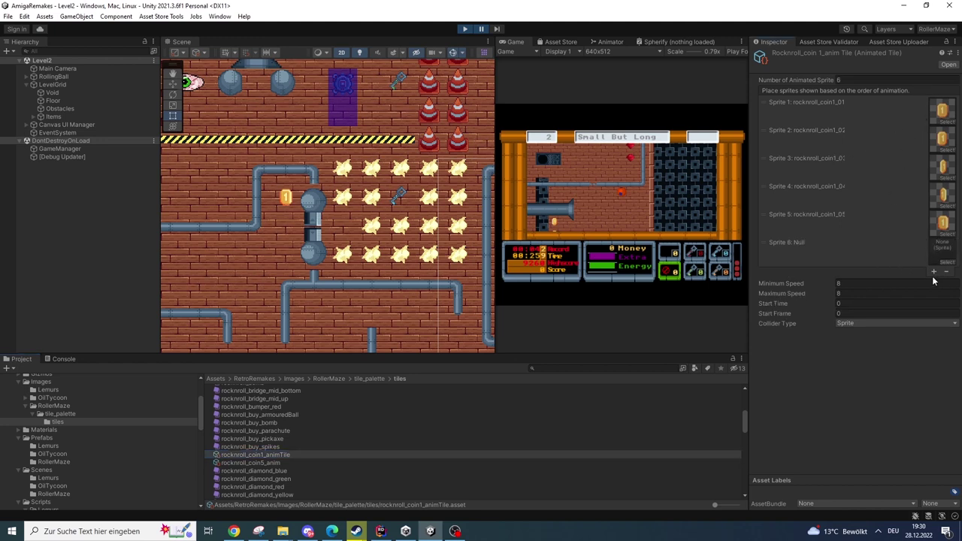
left_click(934, 272)
left_click(948, 300)
left_click(947, 272)
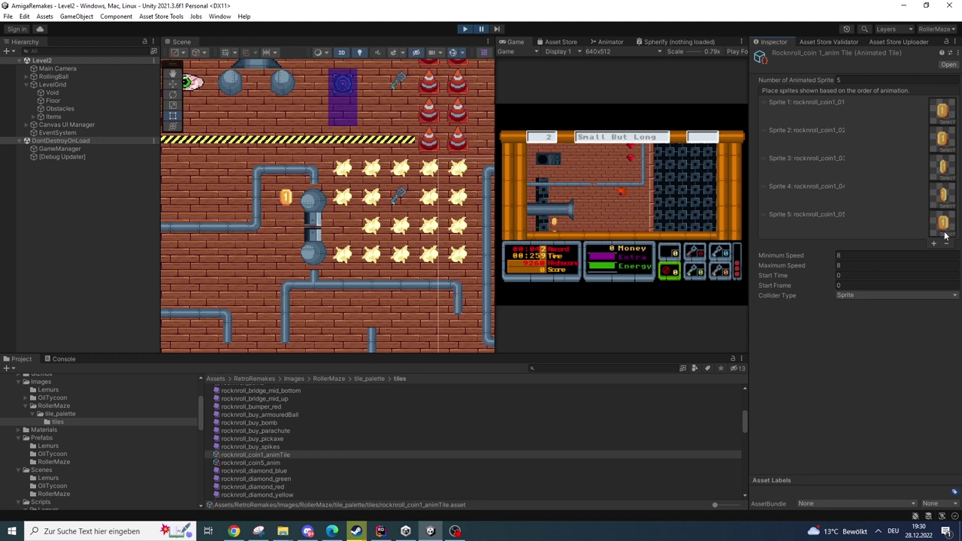
Check Minimum Speed and Collider Type, keeping Sprite, then return to the RollerMaze folder.
left_click(840, 257)
left_click(848, 296)
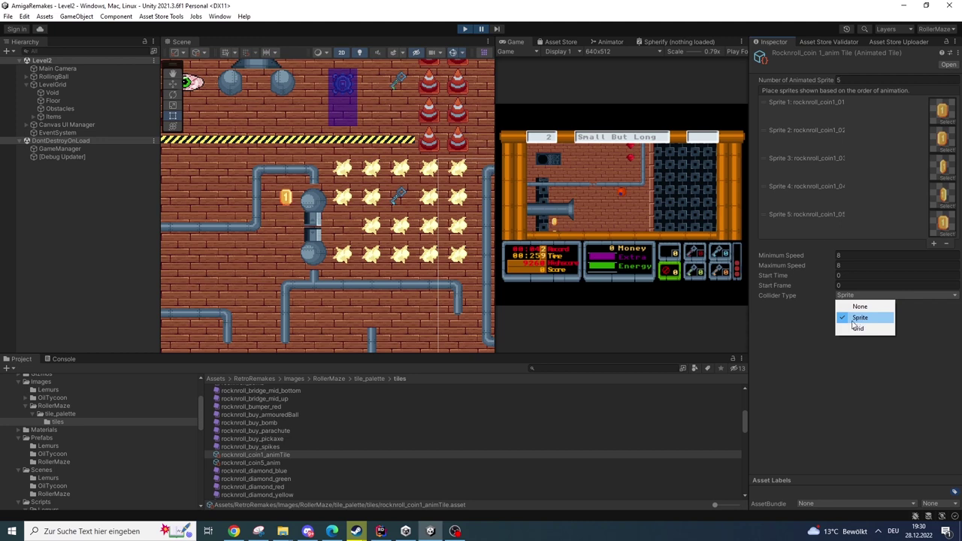
left_click(811, 331)
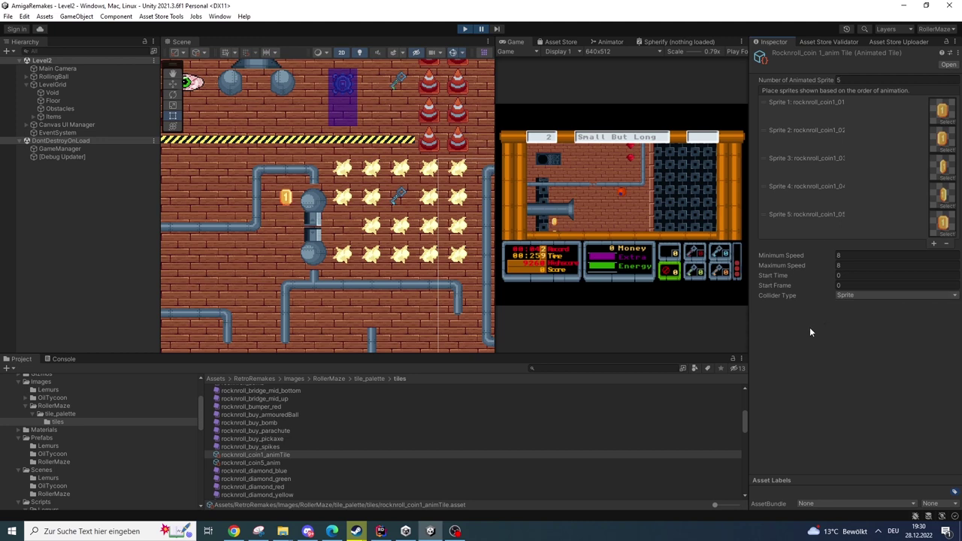
left_click(57, 406)
scroll(255, 477, "up", 5)
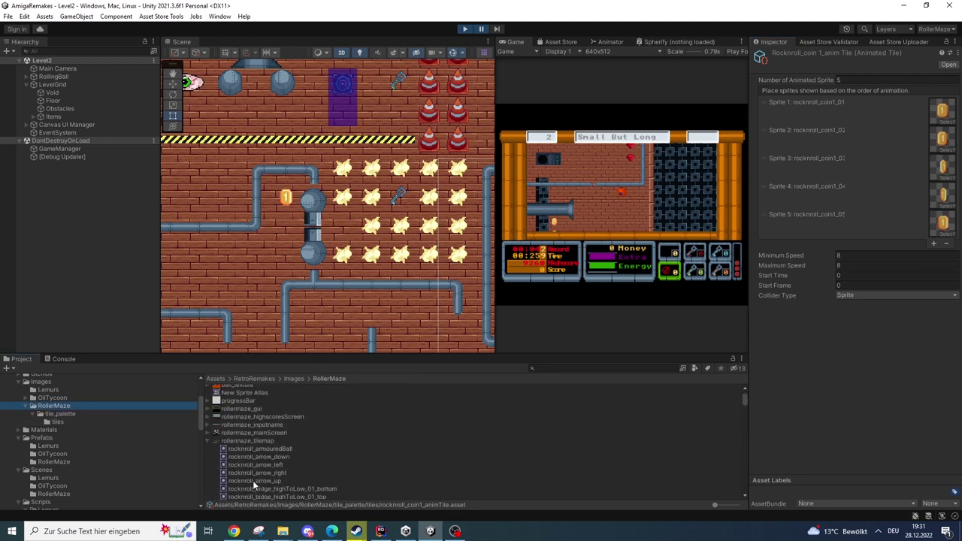
Stop play mode, inspect Items, and open rollermaze_tilemap in the Sprite Editor.
left_click(259, 441)
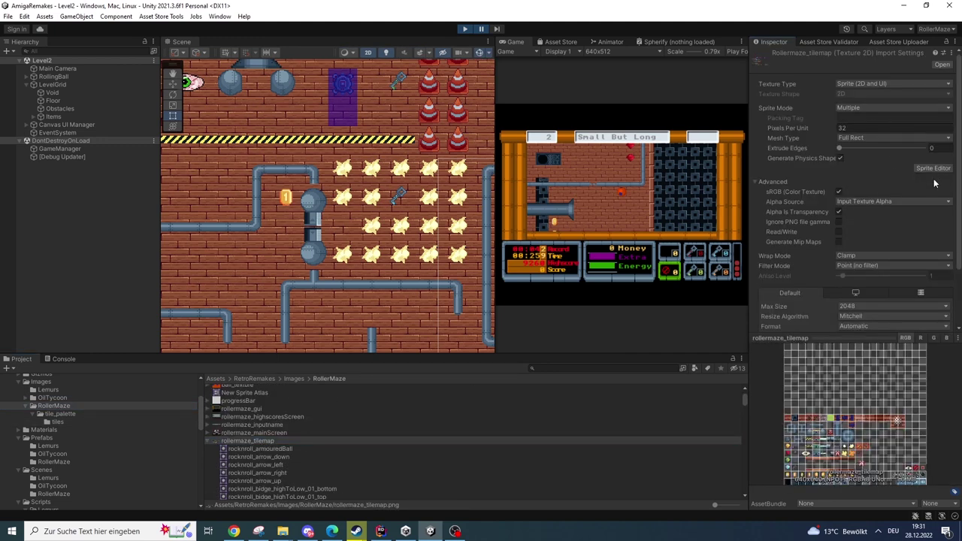
left_click(465, 29)
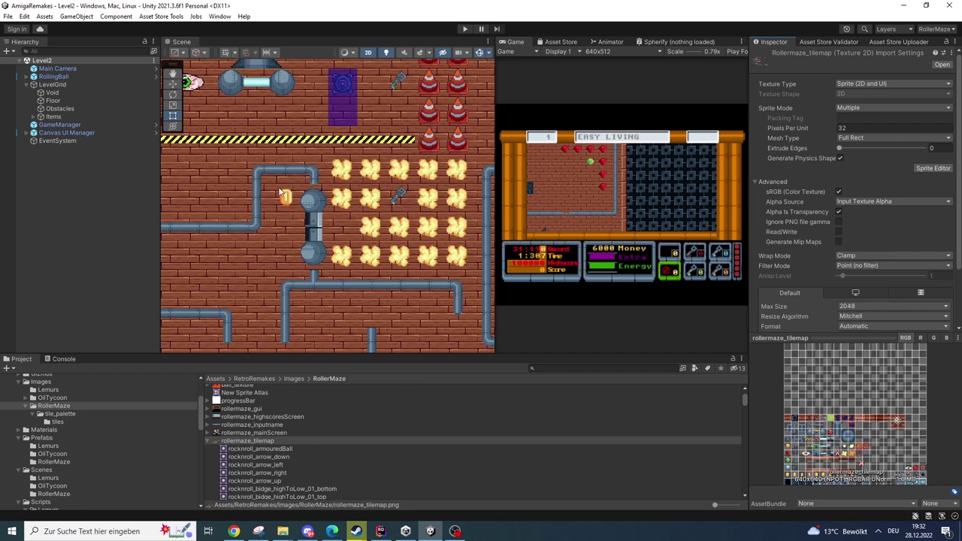
left_click(52, 116)
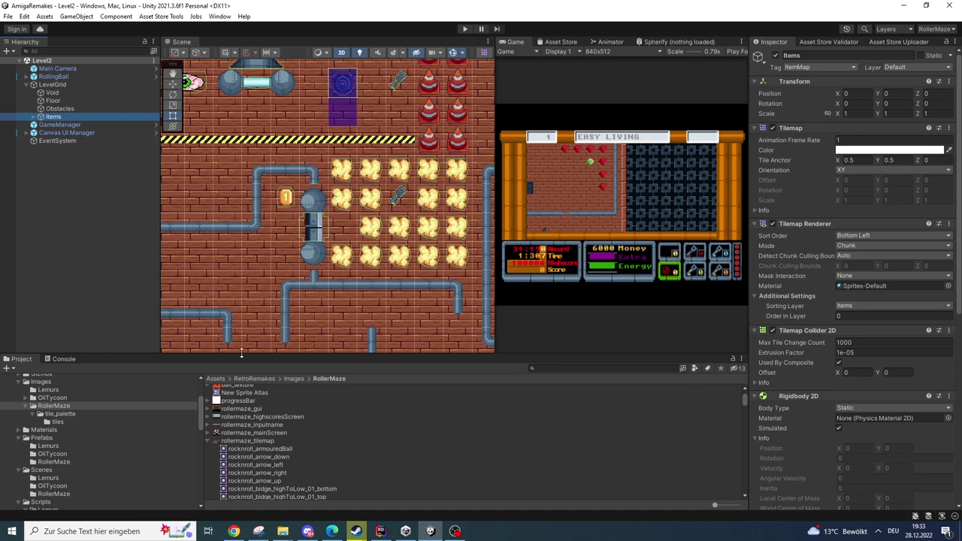
left_click(267, 440)
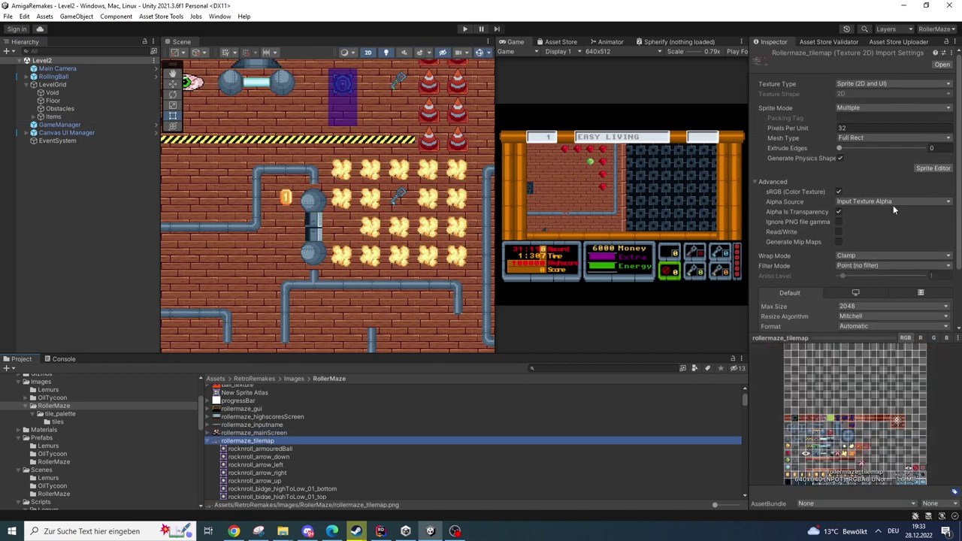
left_click(933, 168)
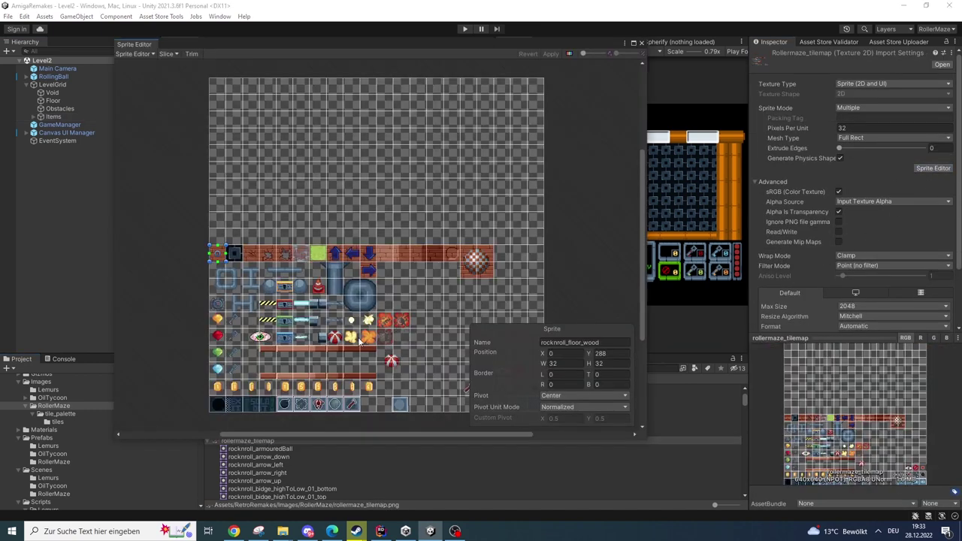
Switch the Sprite Editor to Custom Physics Shape with rocknroll_explosion_04 selected.
scroll(359, 341, "up", 6)
left_click(368, 342)
left_click(153, 54)
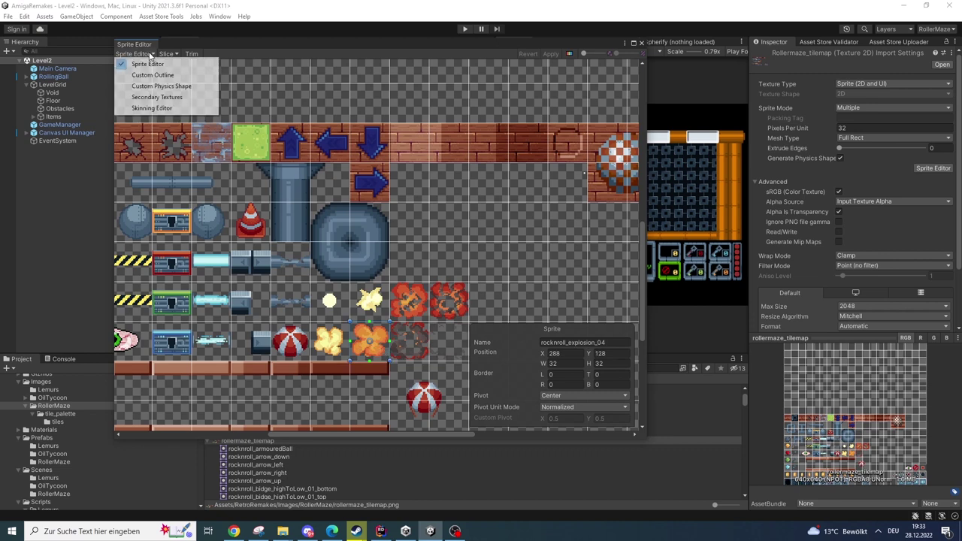
left_click(172, 86)
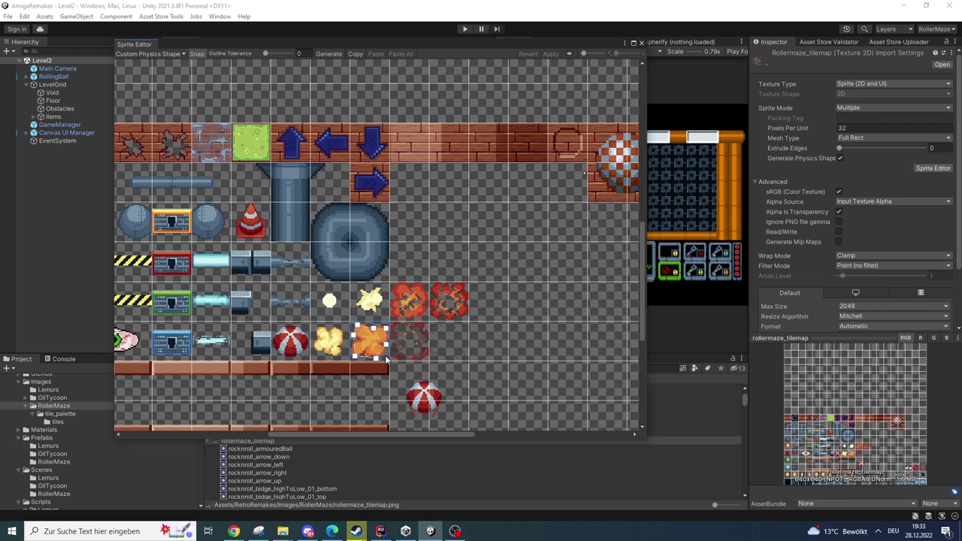
Review the smoke and explosion sprites' physics shapes, then close the Sprite Editor.
left_click(411, 344)
left_click(415, 308)
left_click(448, 312)
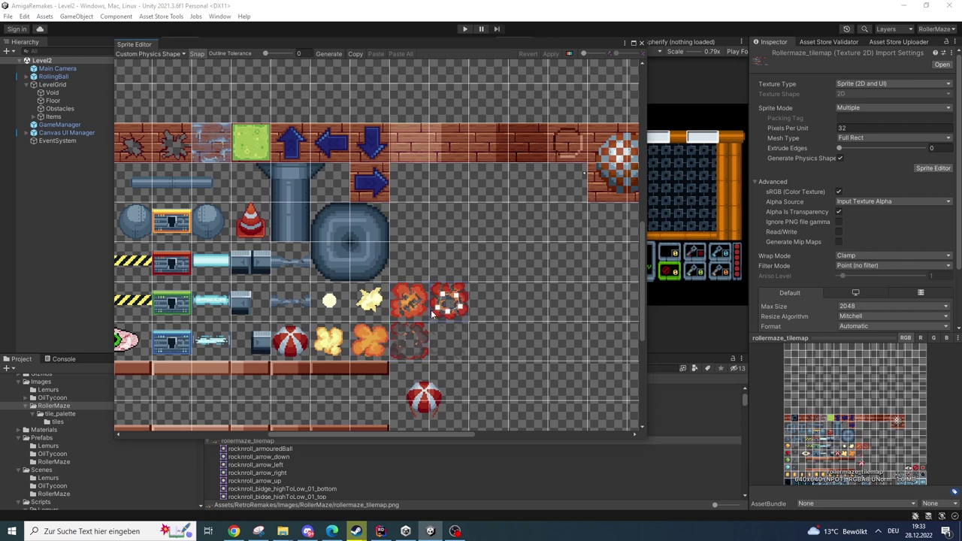
left_click(376, 348)
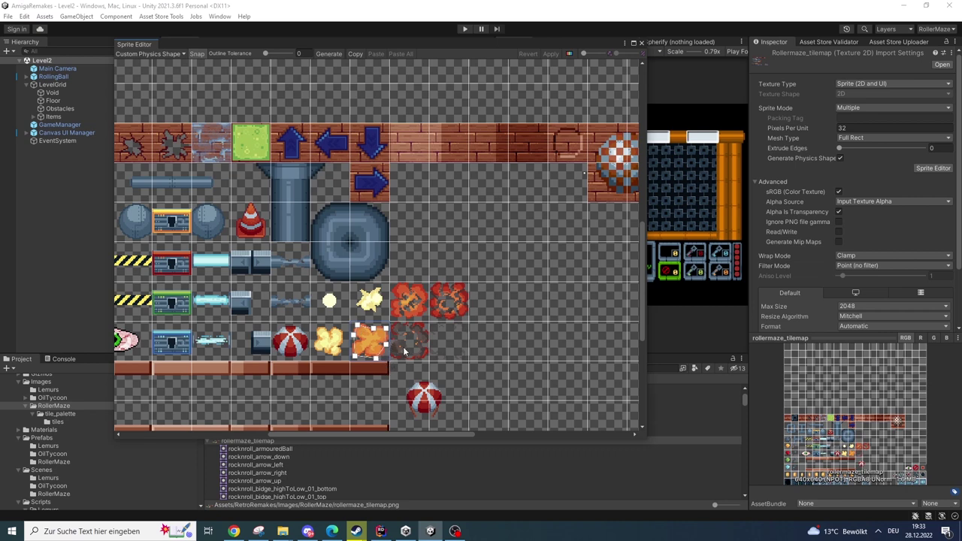
left_click(445, 310)
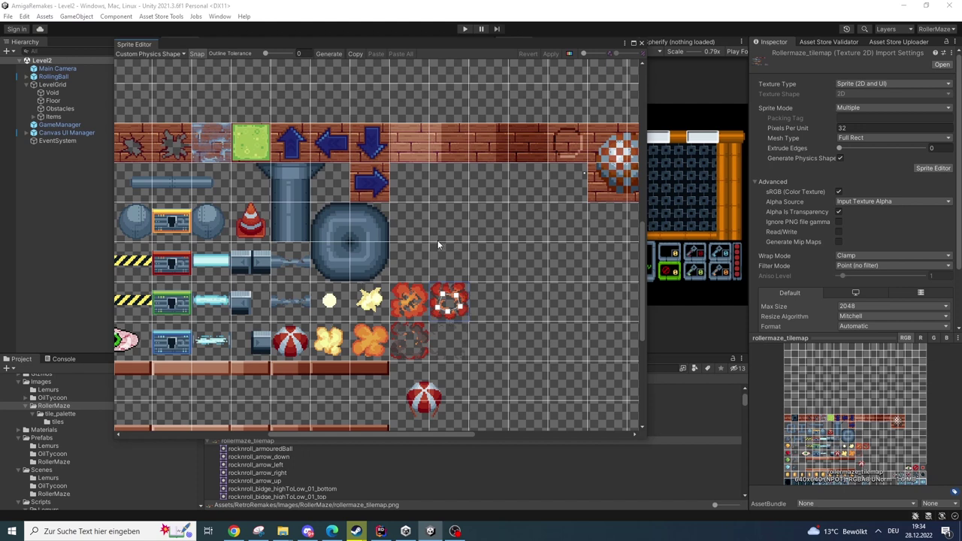
left_click(641, 44)
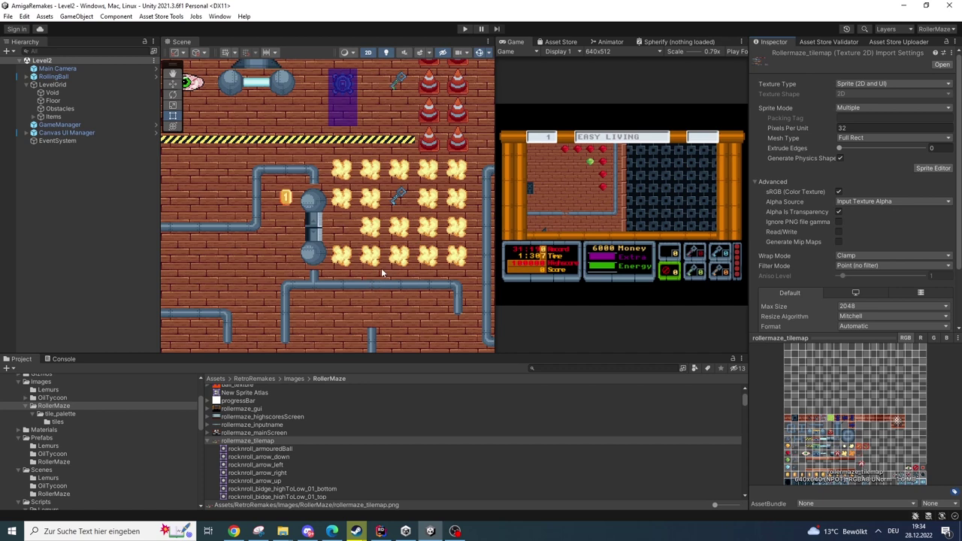
Inspect rocknroll_coin1_animTile in tile_palette/tiles, then select the Items tilemap.
left_click(57, 422)
scroll(297, 449, "down", 5)
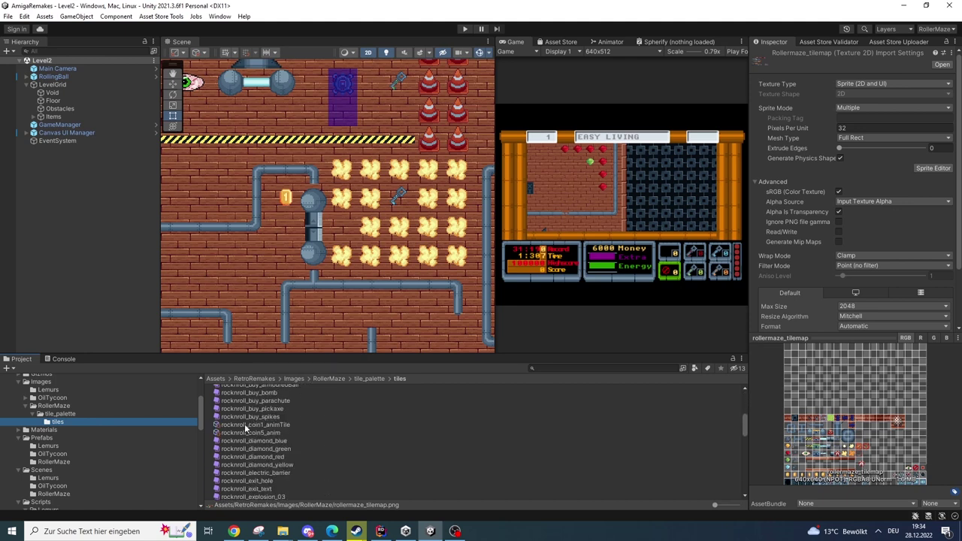
left_click(245, 424)
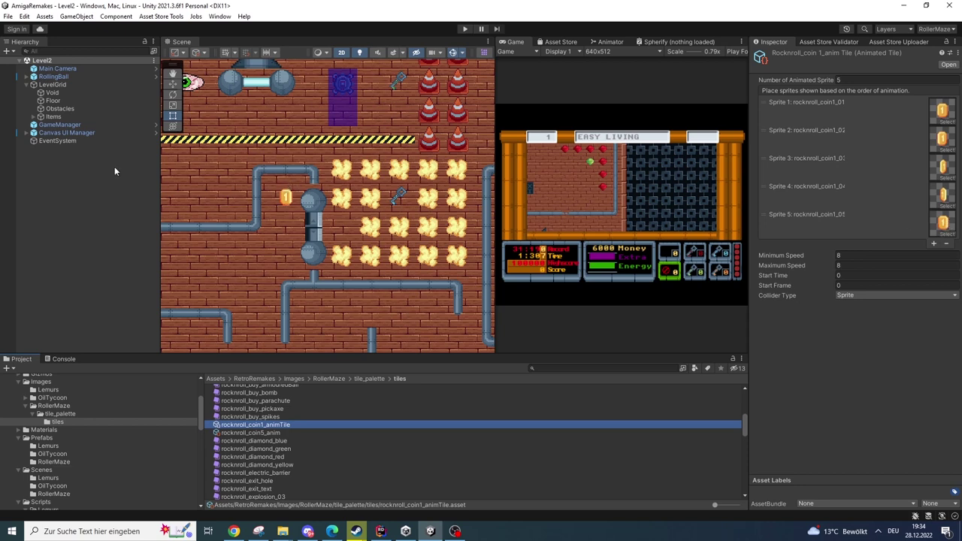
left_click(51, 118)
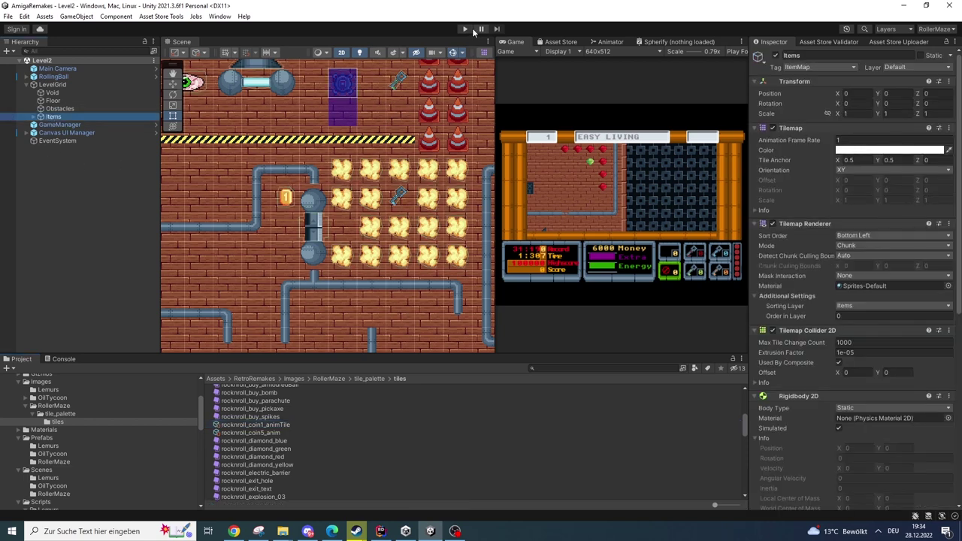
Start Play mode and view the animating fire tiles in the Scene view.
left_click(465, 28)
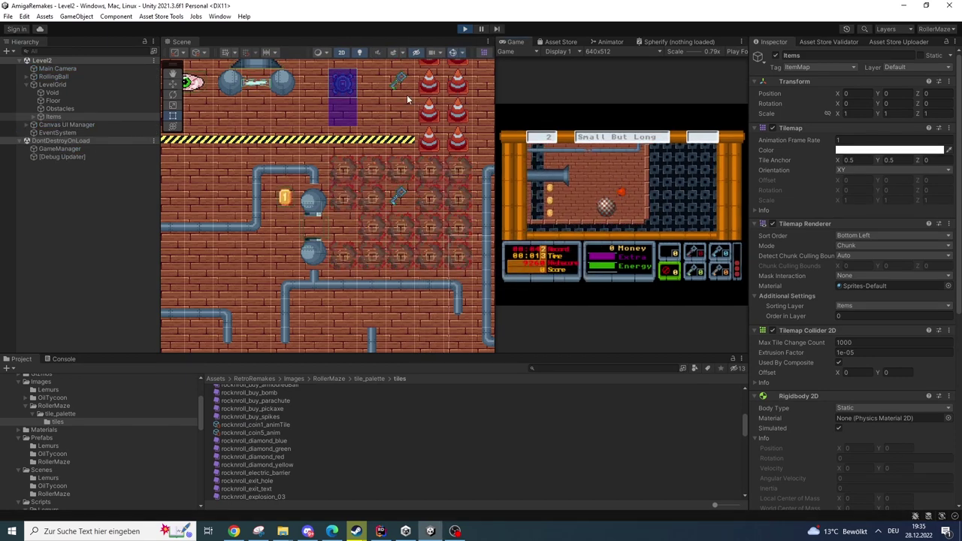
scroll(279, 201, "up", 6)
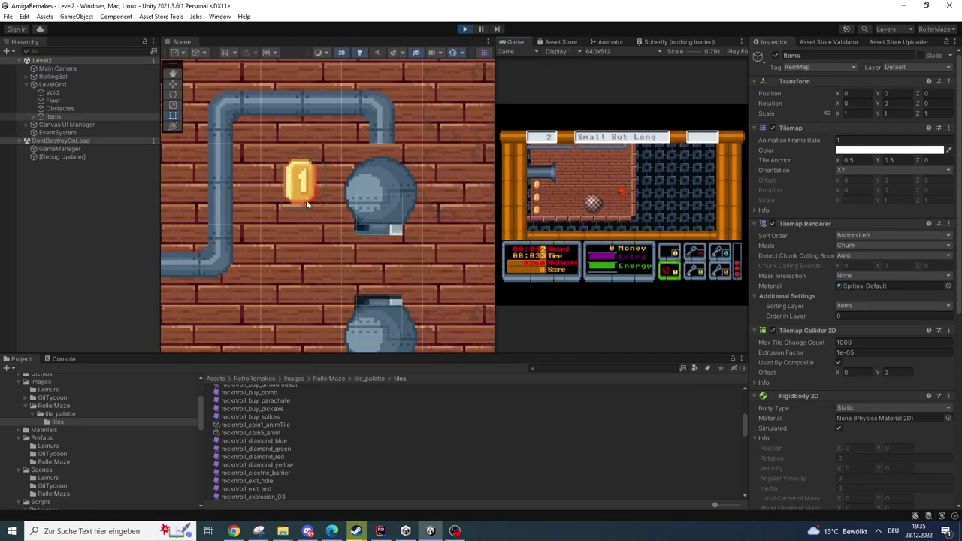
scroll(306, 200, "up", 2)
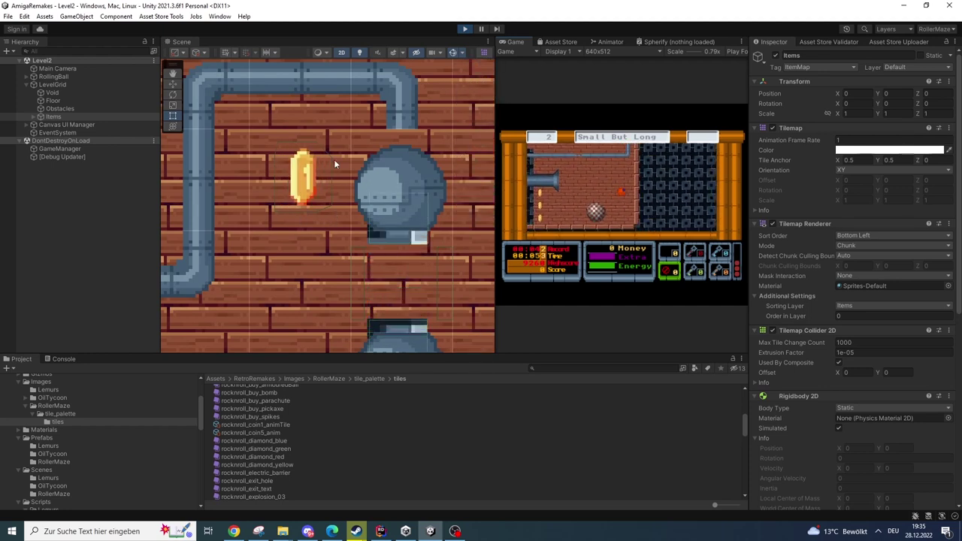
scroll(354, 186, "down", 2)
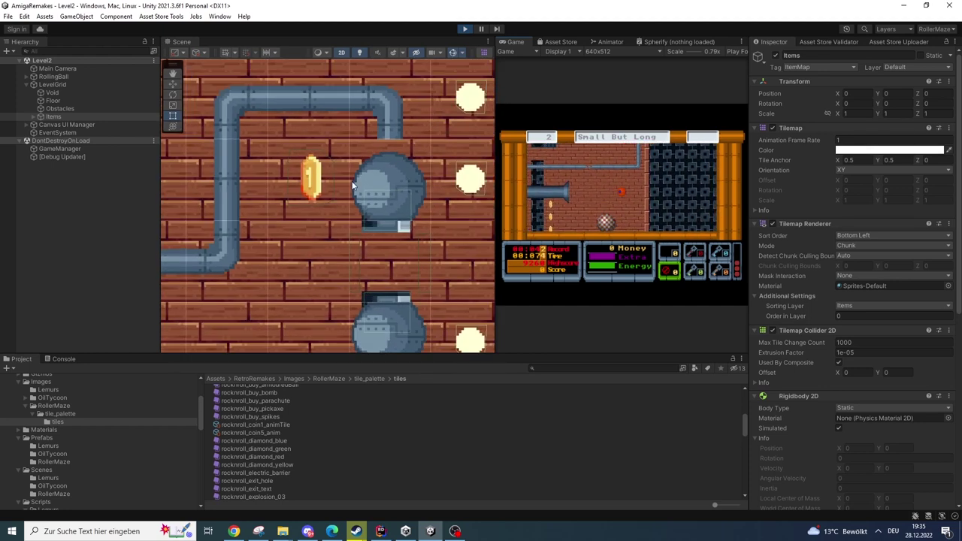
middle_click_drag(353, 186, 263, 209)
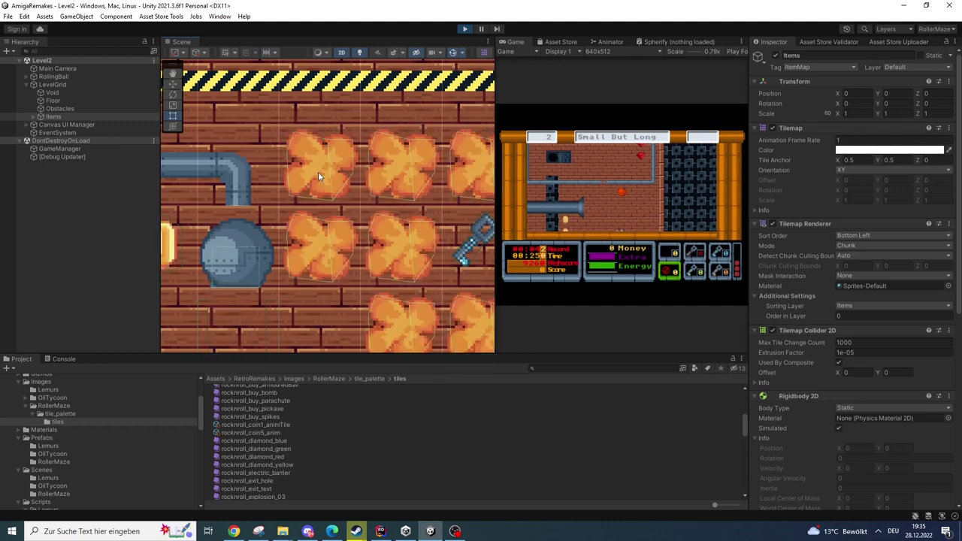
Stop play mode and open the rocknroll_explosion_03 tile used by Replace Tiles With Game Objects.
left_click(464, 30)
left_click(53, 117)
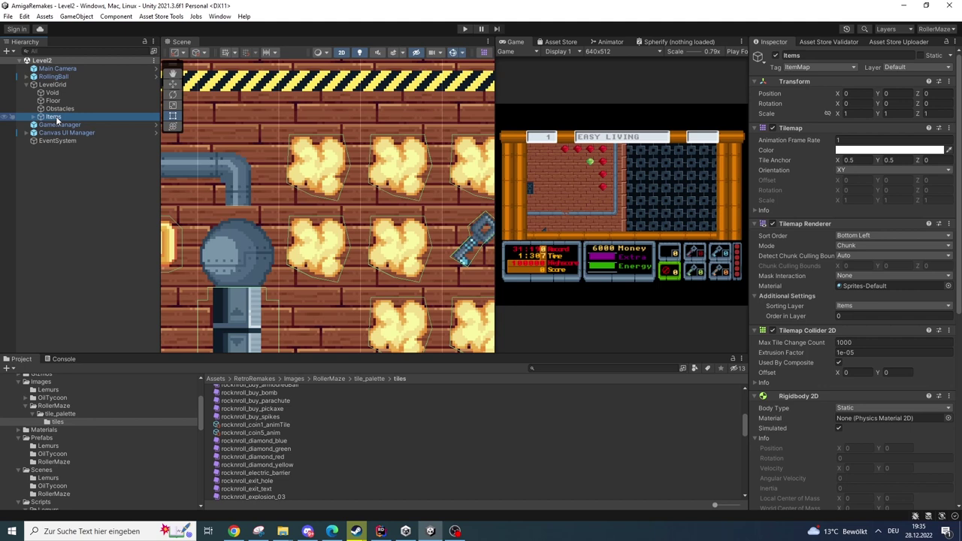
scroll(829, 295, "down", 10)
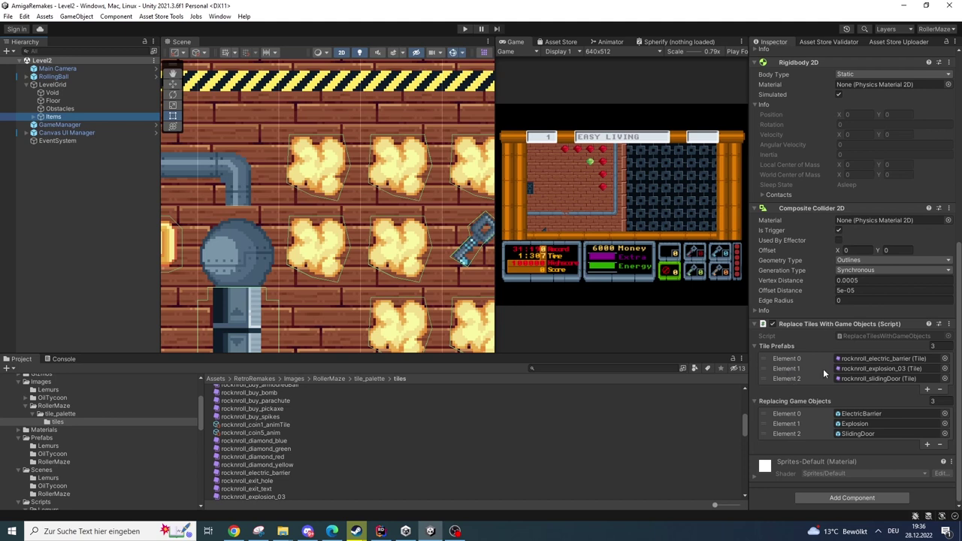
left_click(872, 369)
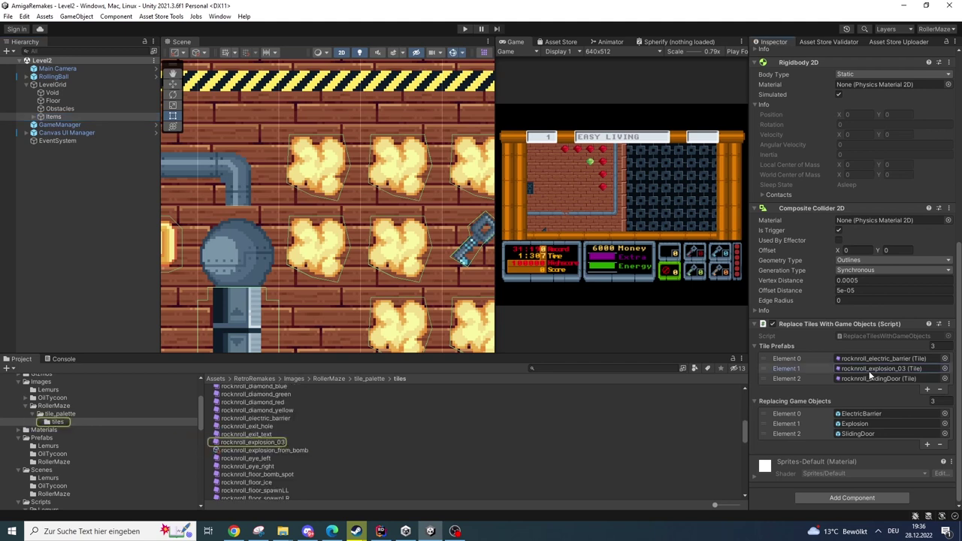
left_click(268, 444)
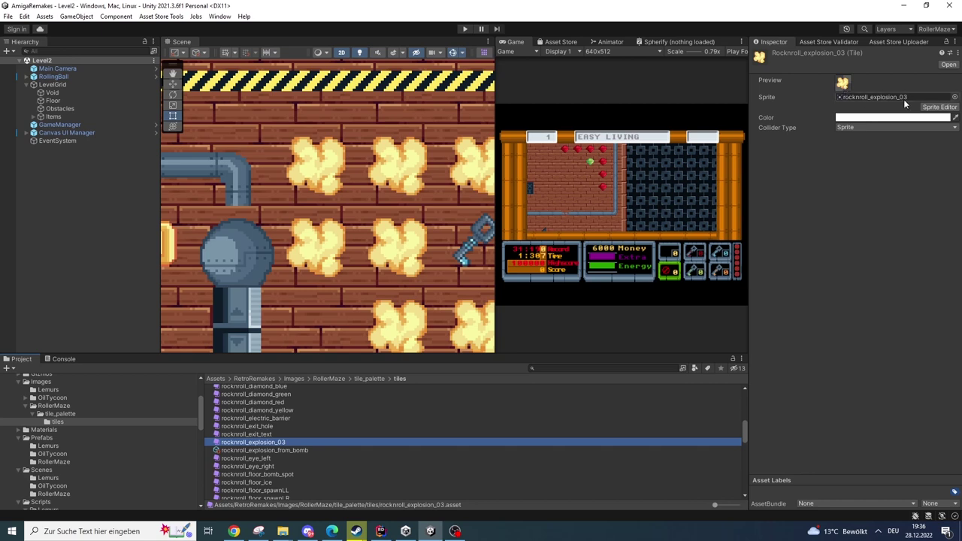
left_click(220, 16)
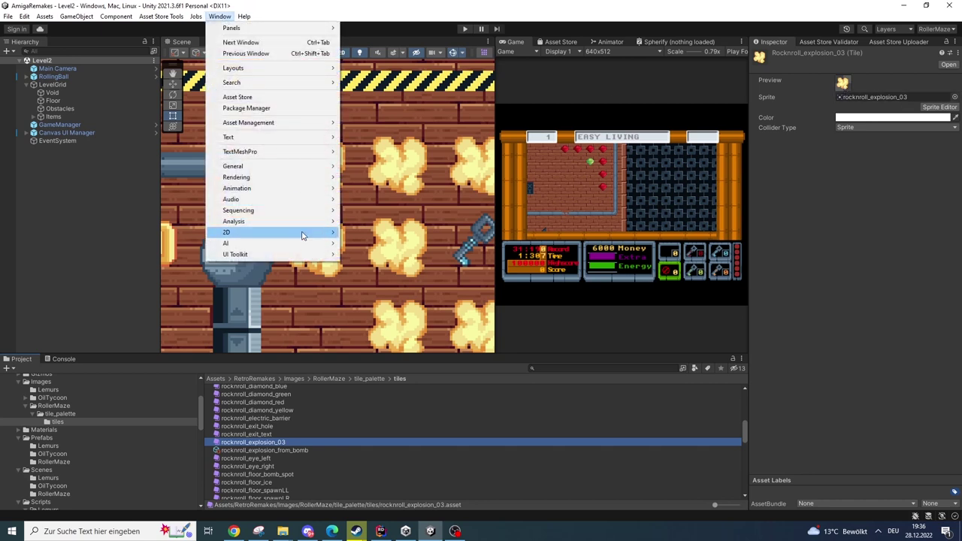
Pick the explosion tile in the Tile Palette, close it, and reselect the Items tilemap.
mouse_move(307, 233)
left_click(380, 244)
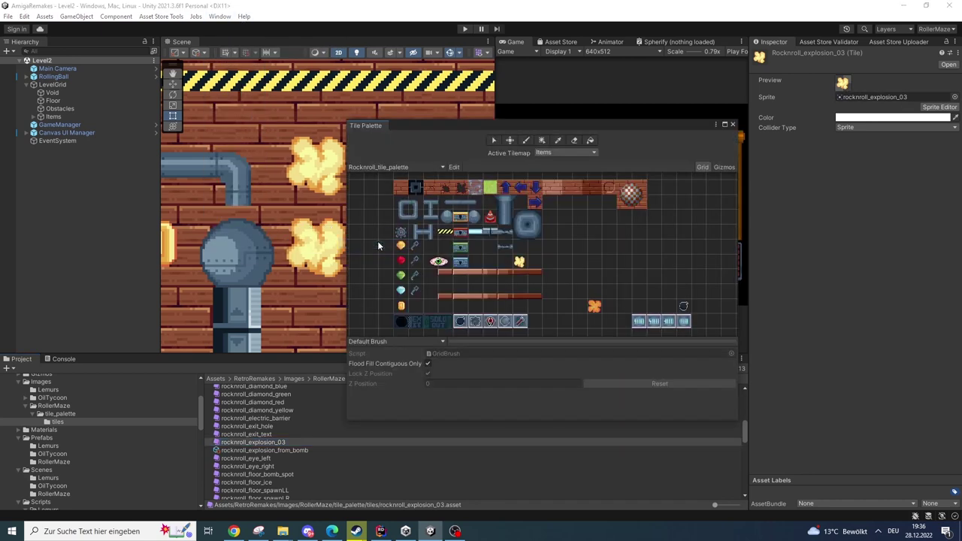
left_click(519, 263)
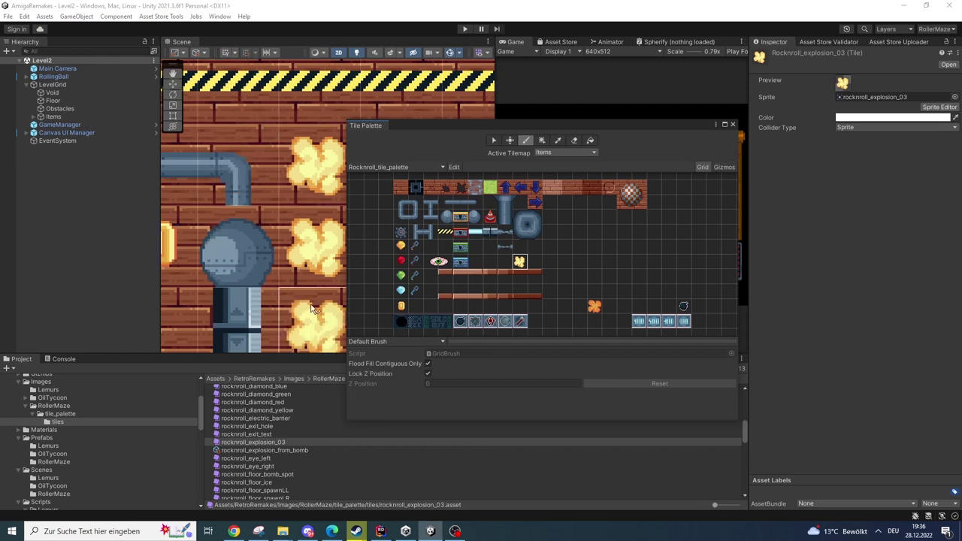
left_click(733, 124)
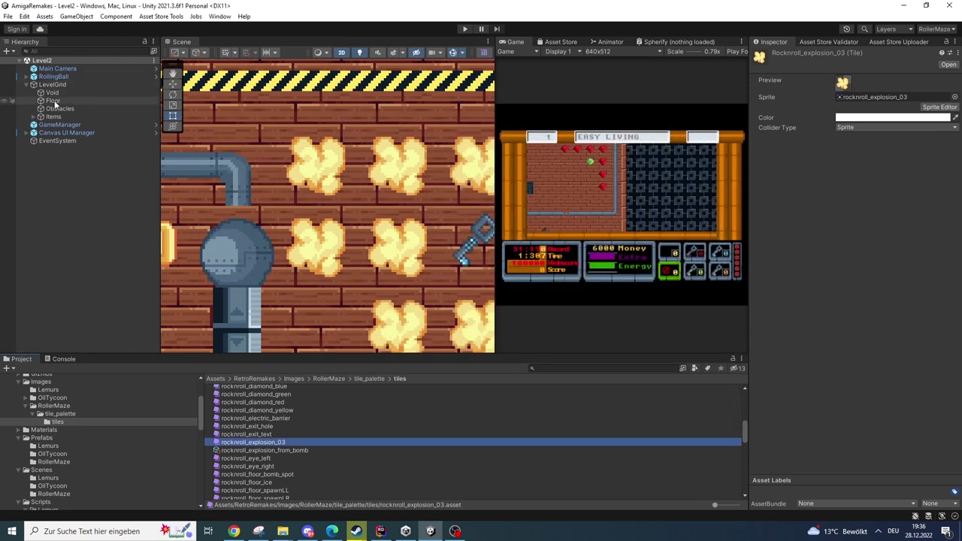
left_click(53, 117)
scroll(812, 343, "down", 5)
Check the explosion tile's Element 1 mapping in Replace Tiles With Game Objects, then run Level2.
scroll(812, 339, "down", 4)
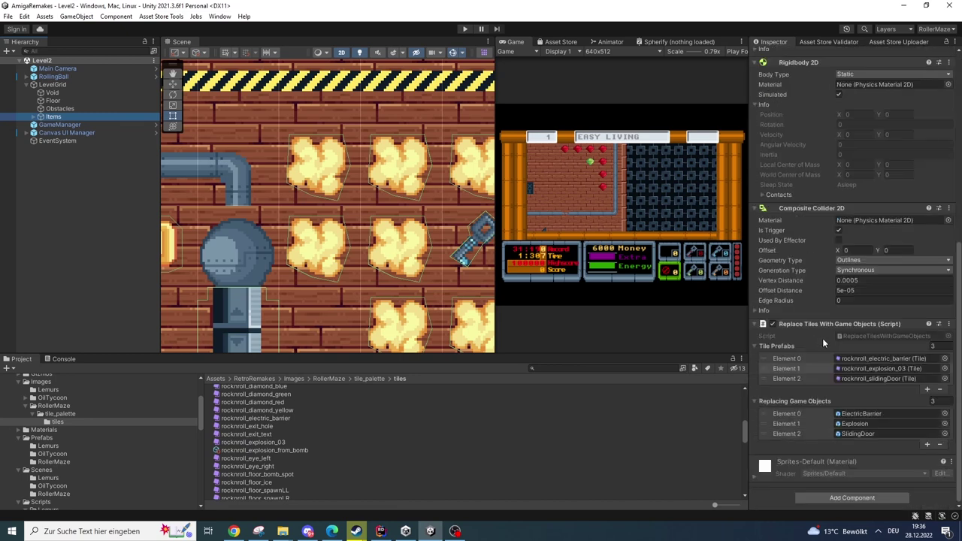
left_click(839, 374)
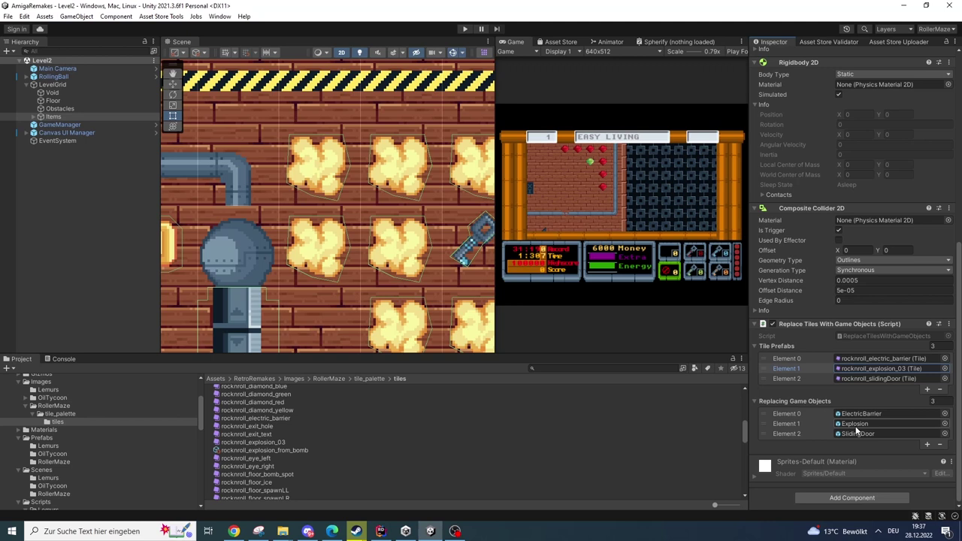
left_click(465, 29)
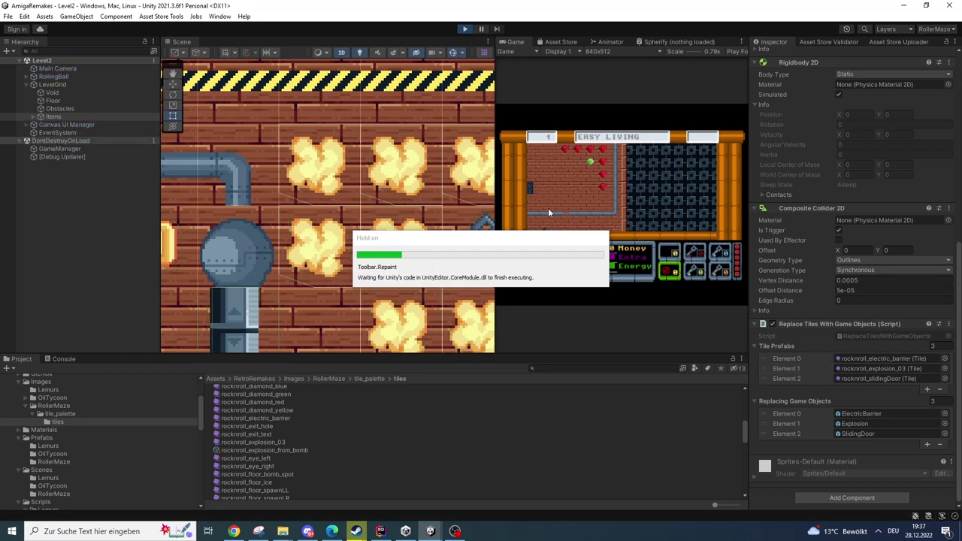
While playing, expand Items and select an Explosion(Clone) to view it in the Inspector.
key("Up")
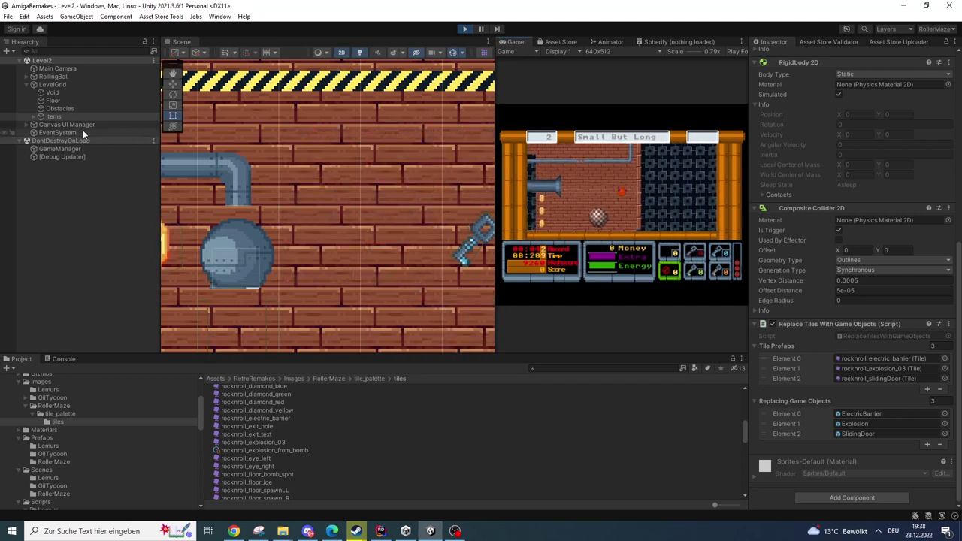
left_click(34, 117)
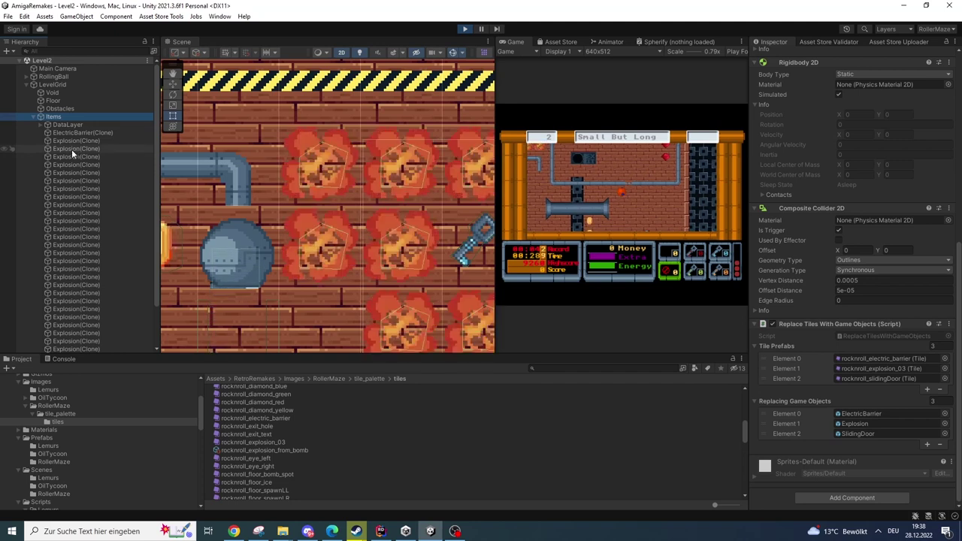
left_click(71, 149)
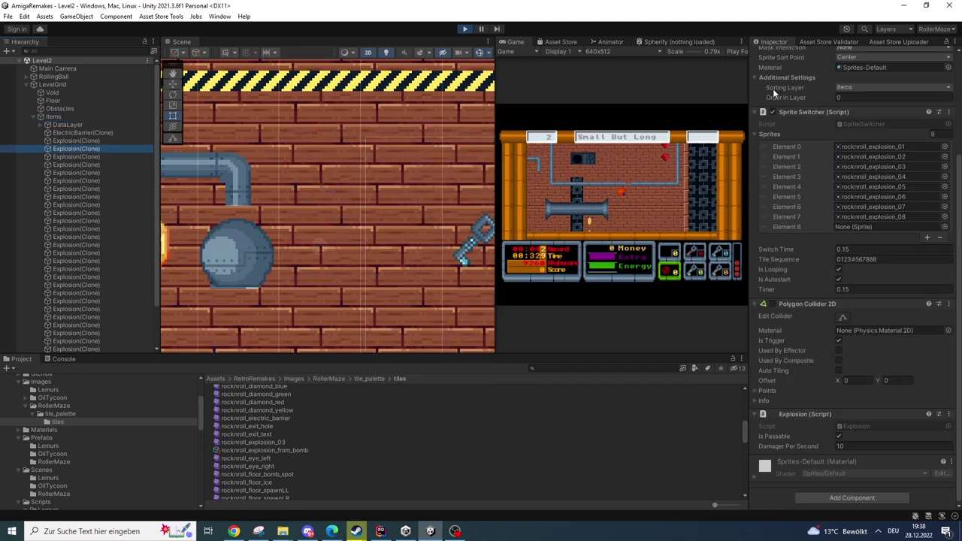
scroll(763, 90, "up", 5)
Deactivate and reactivate the Explosion(Clone) so its explosion animation replays.
left_click(776, 55)
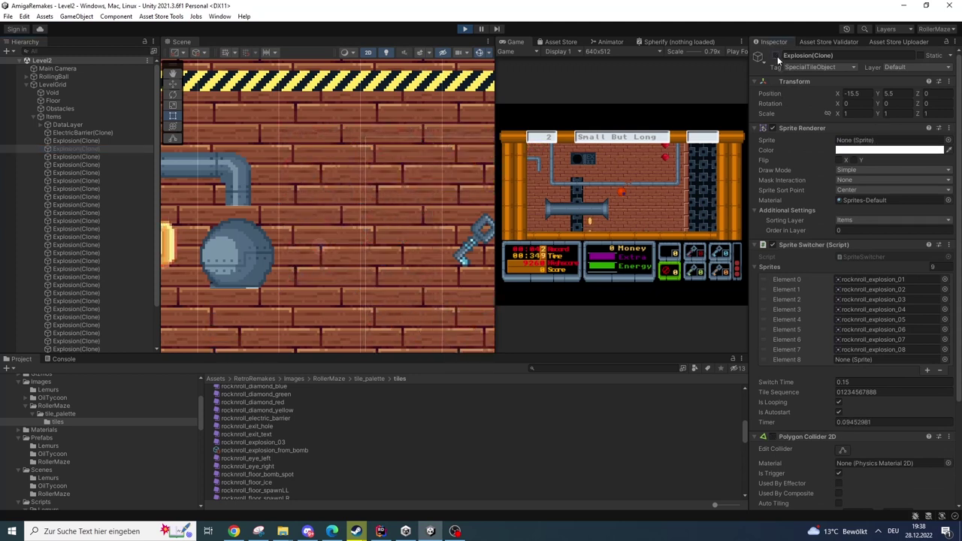
left_click(776, 55)
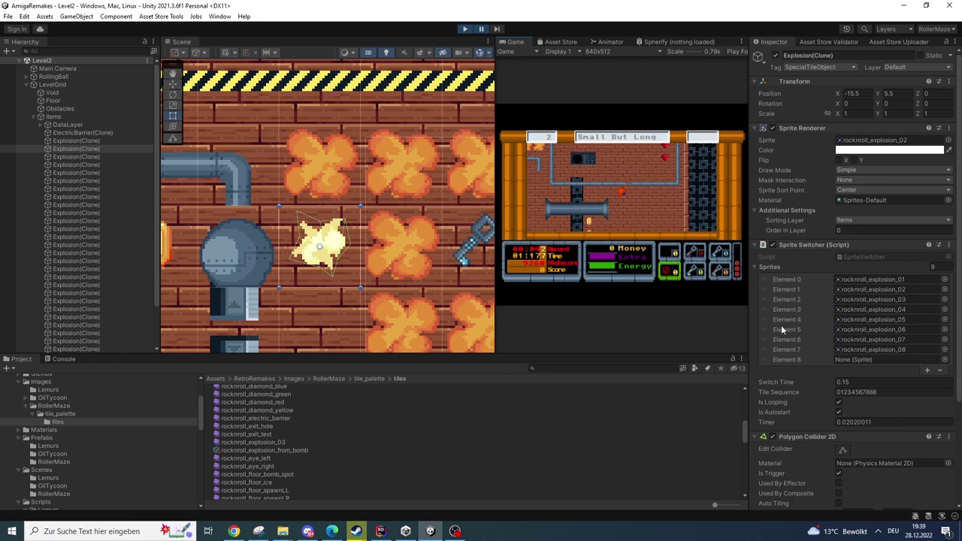
left_click(839, 412)
left_click(846, 392)
left_click(864, 392)
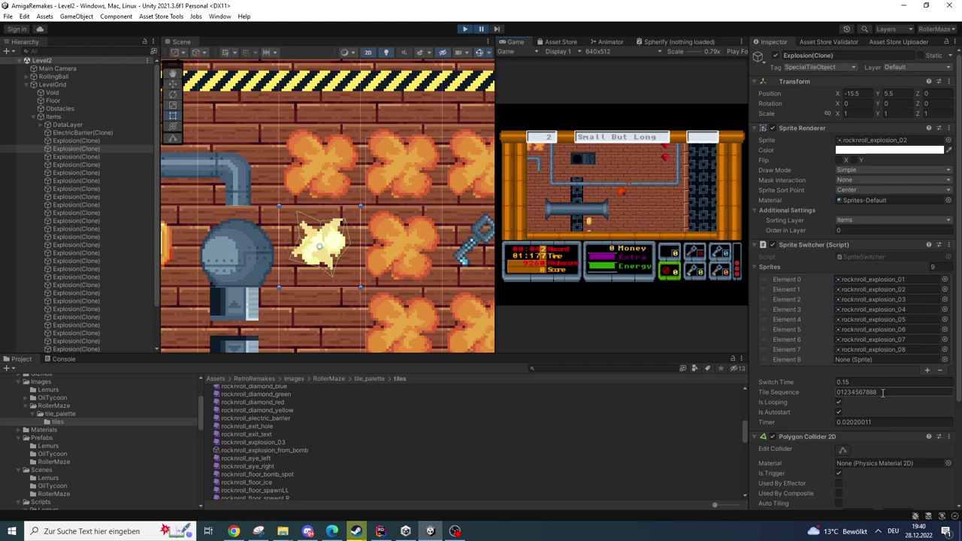
left_click_drag(883, 391, 866, 393)
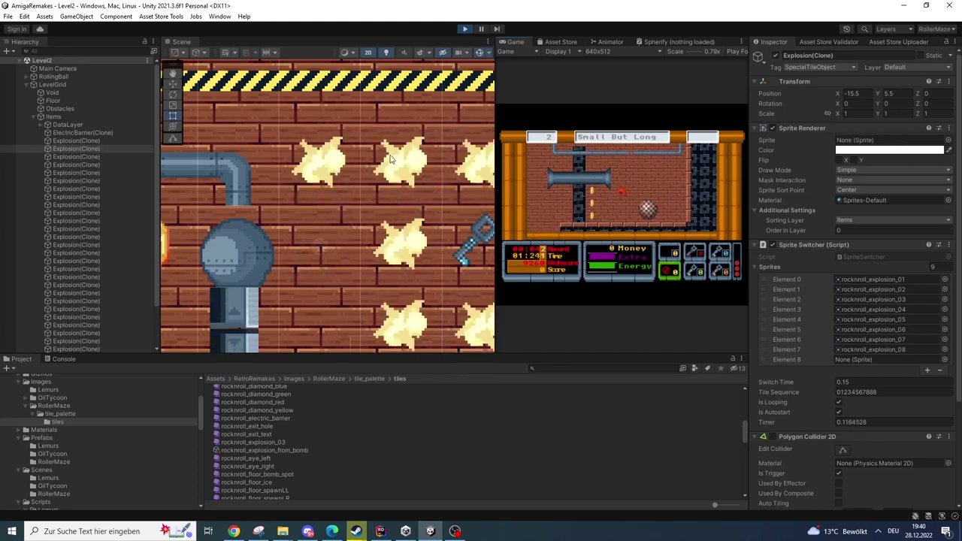
left_click(482, 29)
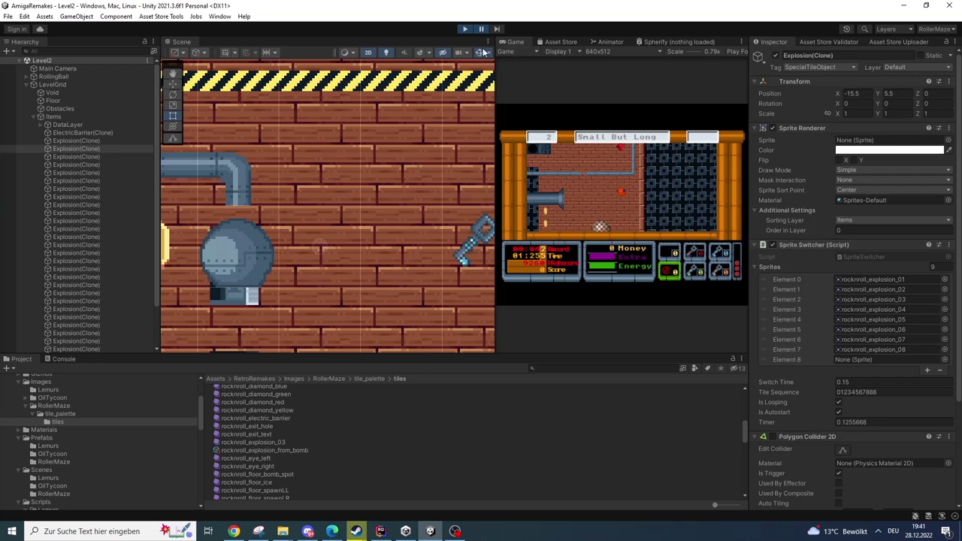
scroll(339, 204, "down", 2)
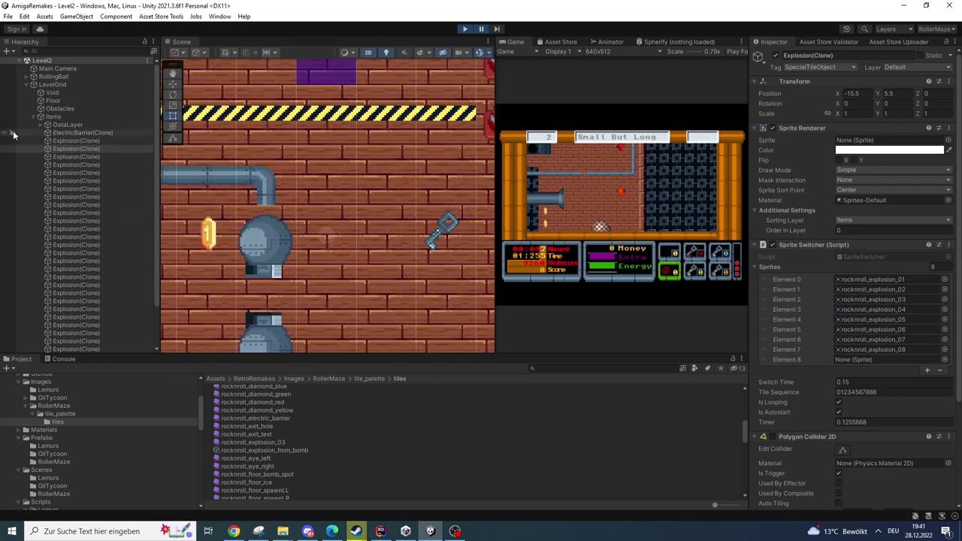